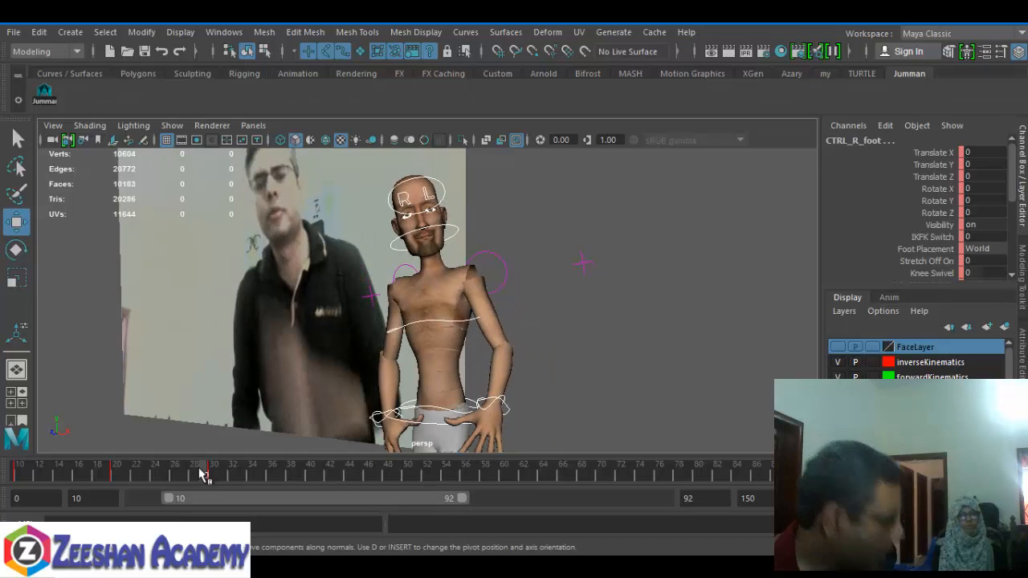
Scrub the timeline from frame 29 to frame 42, where the reference video shows the hand at the mouth
mouse_move(203, 472)
left_mouse_down()
mouse_move(218, 474)
mouse_move(40, 482)
mouse_move(204, 477)
left_mouse_up()
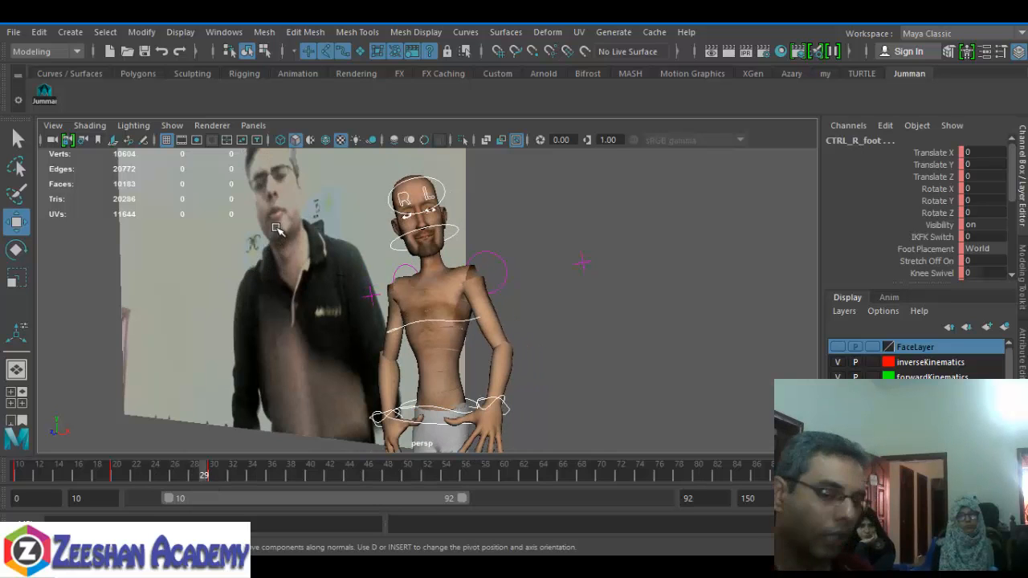
left_click_drag(204, 477, 329, 479)
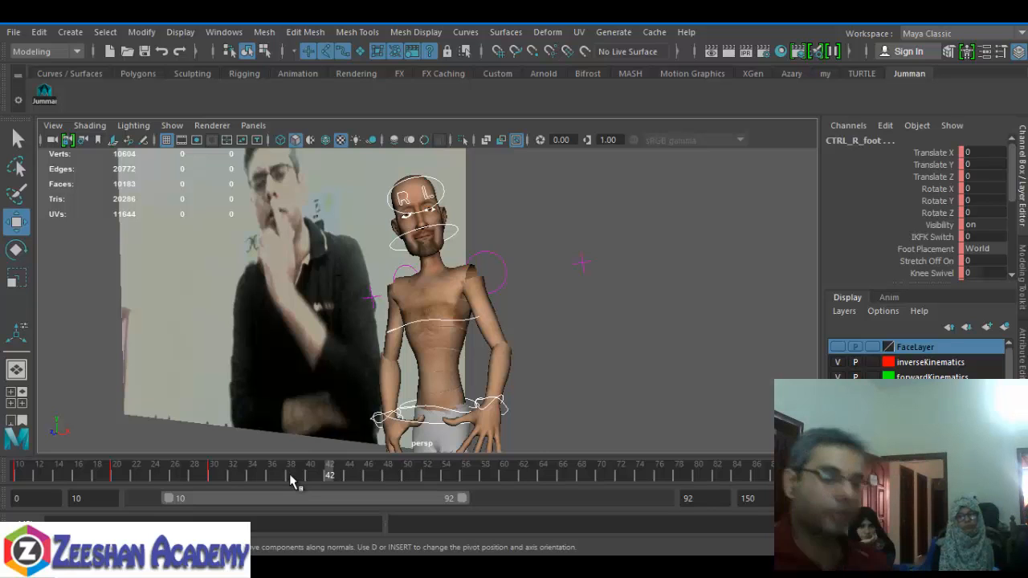
left_click_drag(273, 479, 329, 492)
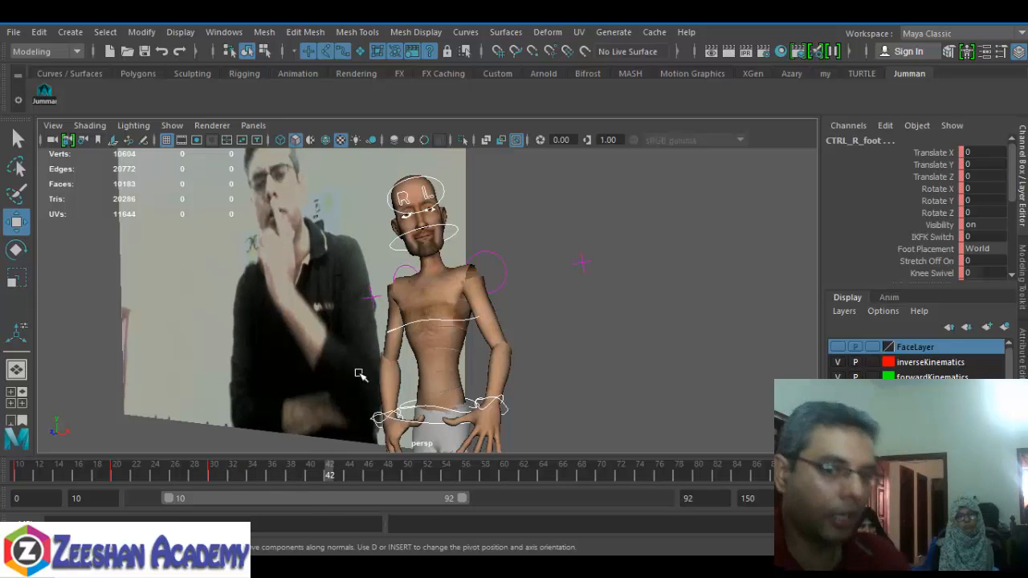
Move the character's left IK hand control up from the hip to the front of the upper chest at frame 42
left_click_drag(500, 425, 526, 391, "alt")
left_click(511, 404)
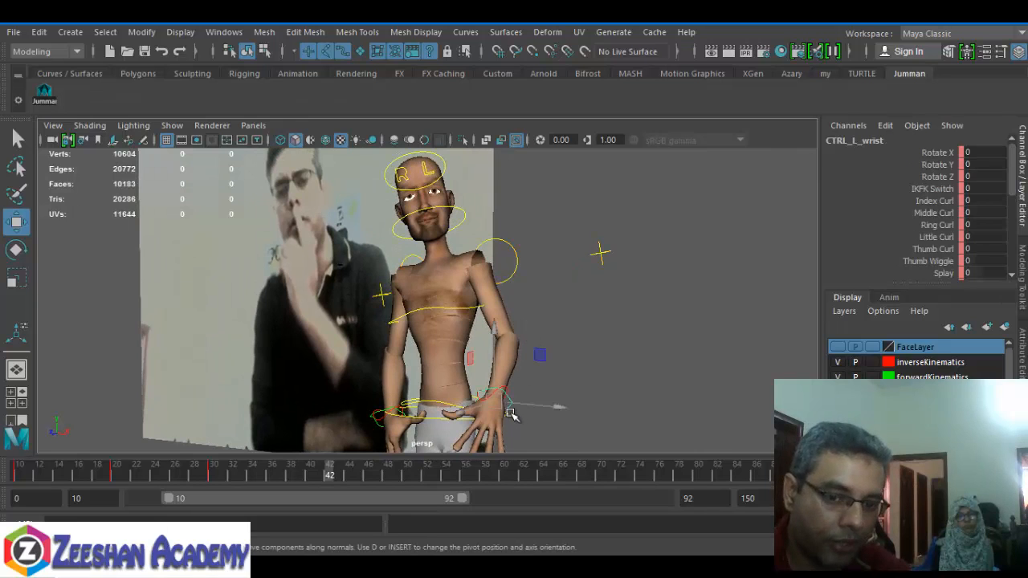
left_click(510, 392)
left_click(513, 396)
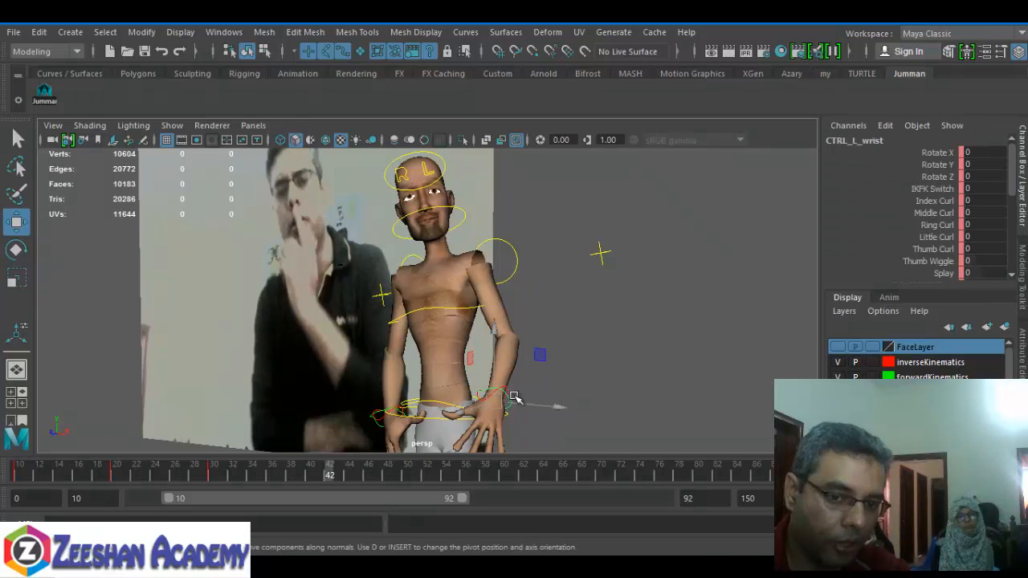
key("q")
left_click(504, 401)
key("w")
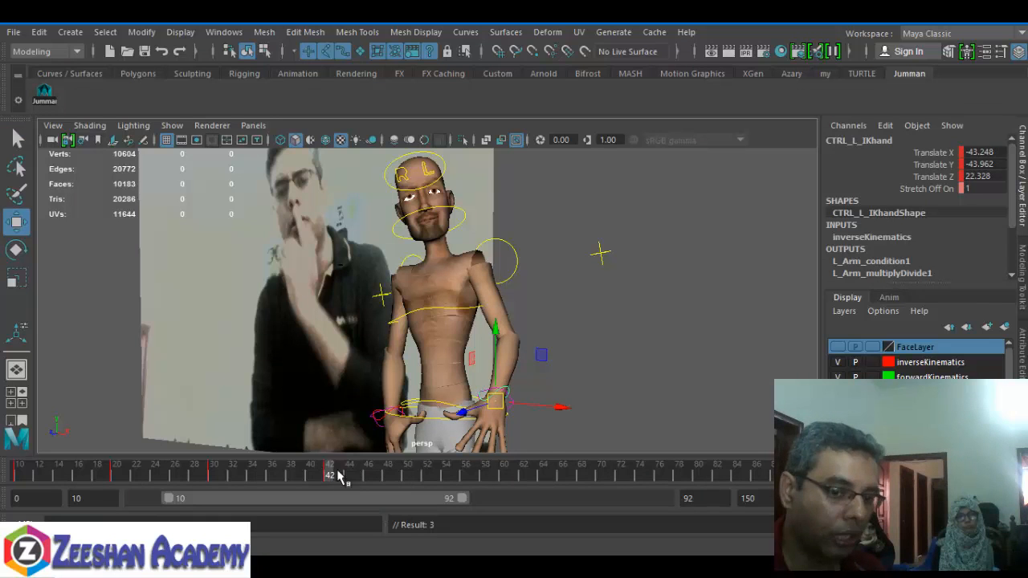
left_click_drag(496, 399, 438, 255)
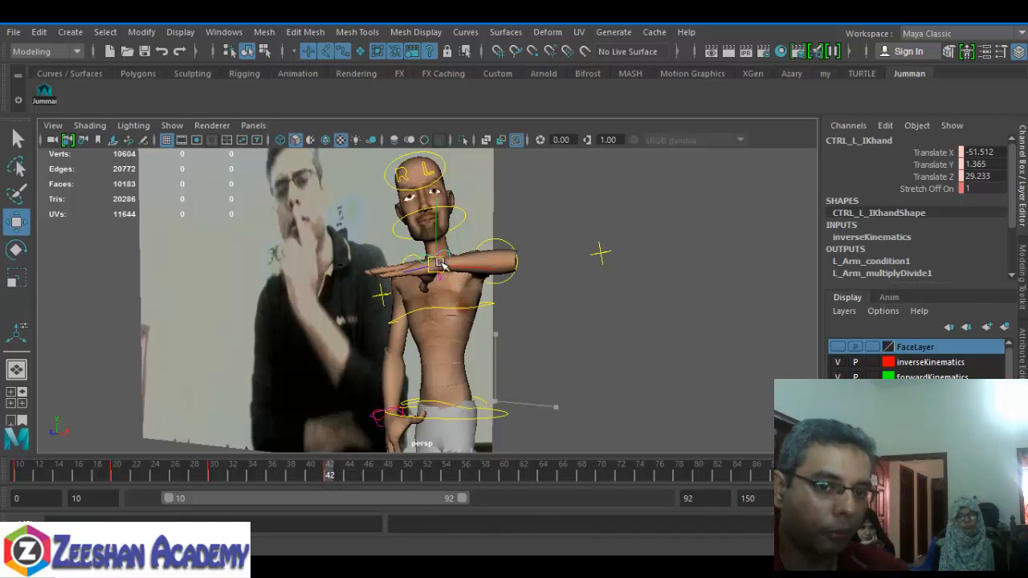
Select the left wrist control and examine its rotation, finger curl, splay and palm attributes
key("e")
left_click_drag(498, 247, 578, 309, "alt")
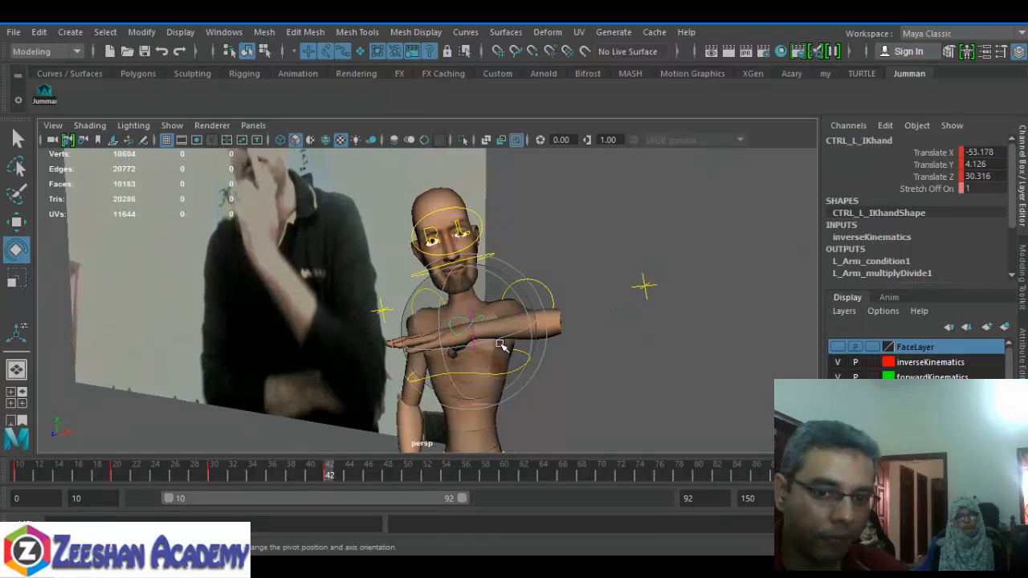
key("q")
left_click(473, 344)
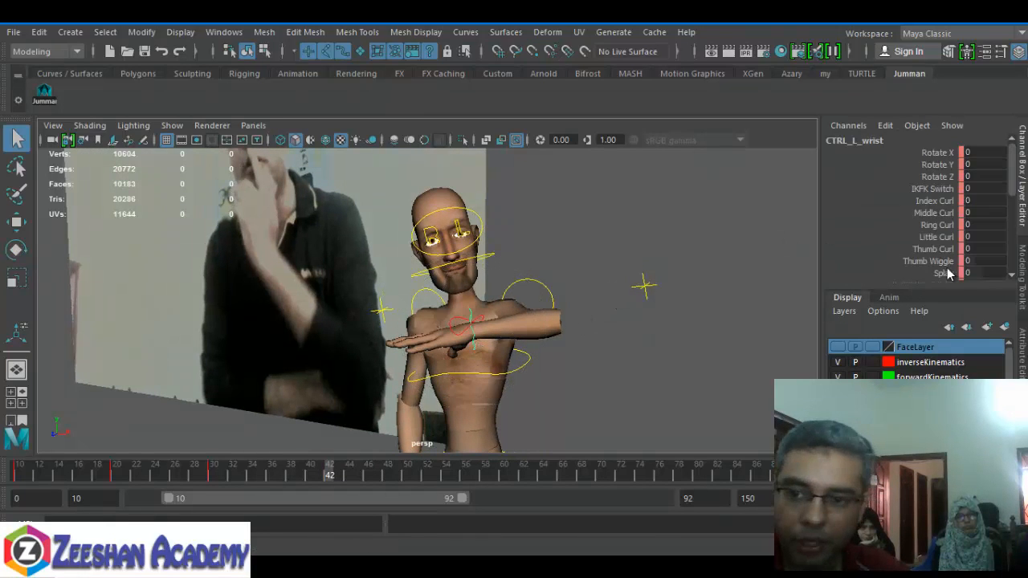
scroll(946, 264, "down", 2)
scroll(941, 228, "up", 1)
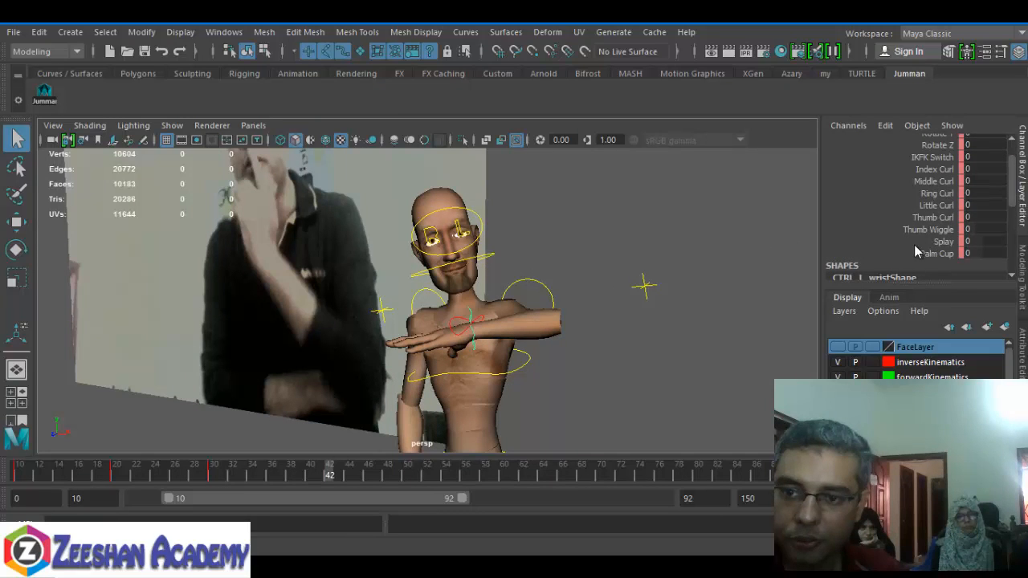
scroll(933, 215, "up", 1)
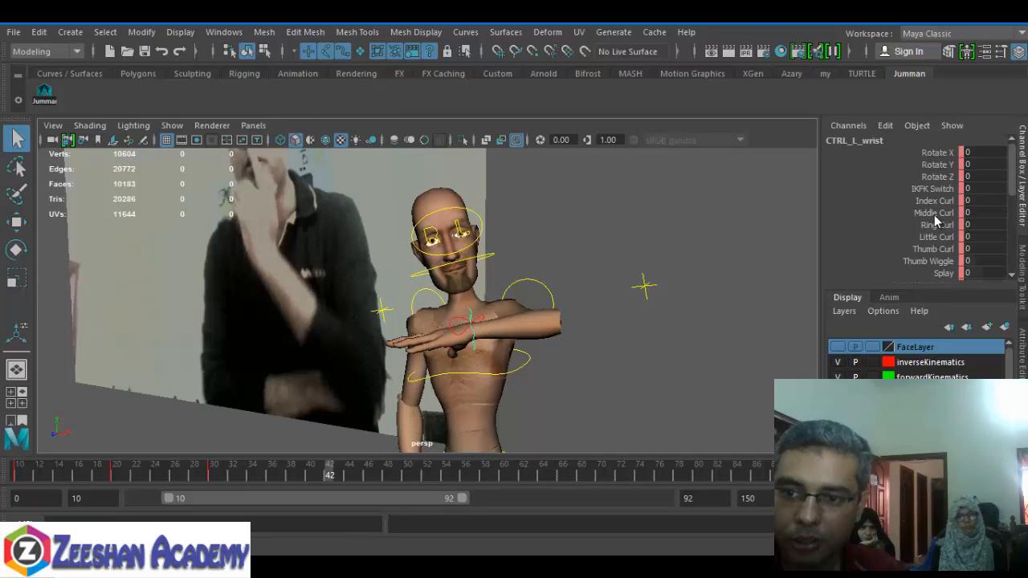
left_click(935, 177)
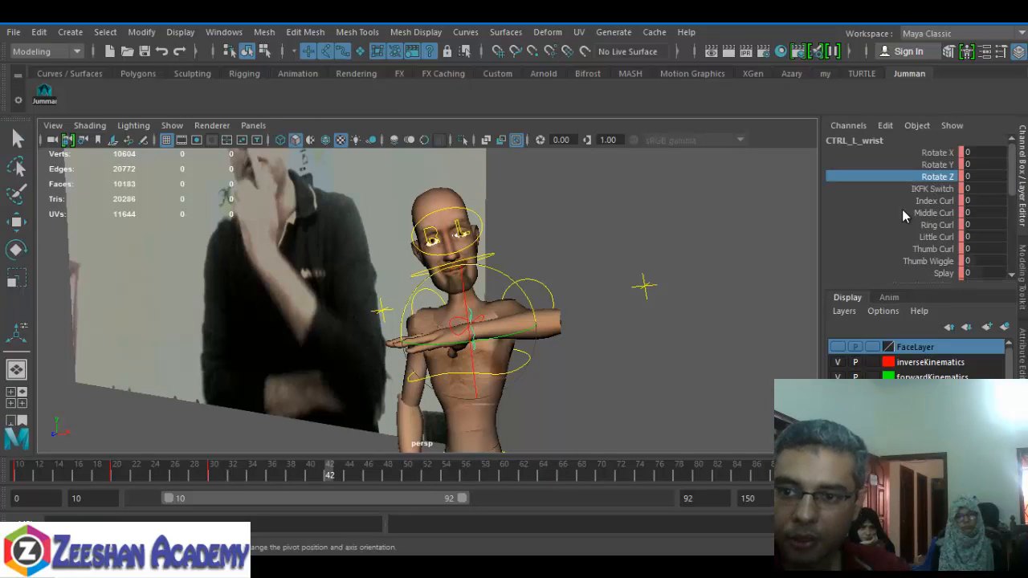
Lower the left arm's pole vector control to drop the elbow, and raise the left IK hand beside the chin
left_click(642, 284)
key("w")
left_click_drag(644, 294, 653, 342)
left_click(454, 324)
left_click_drag(467, 329, 511, 296)
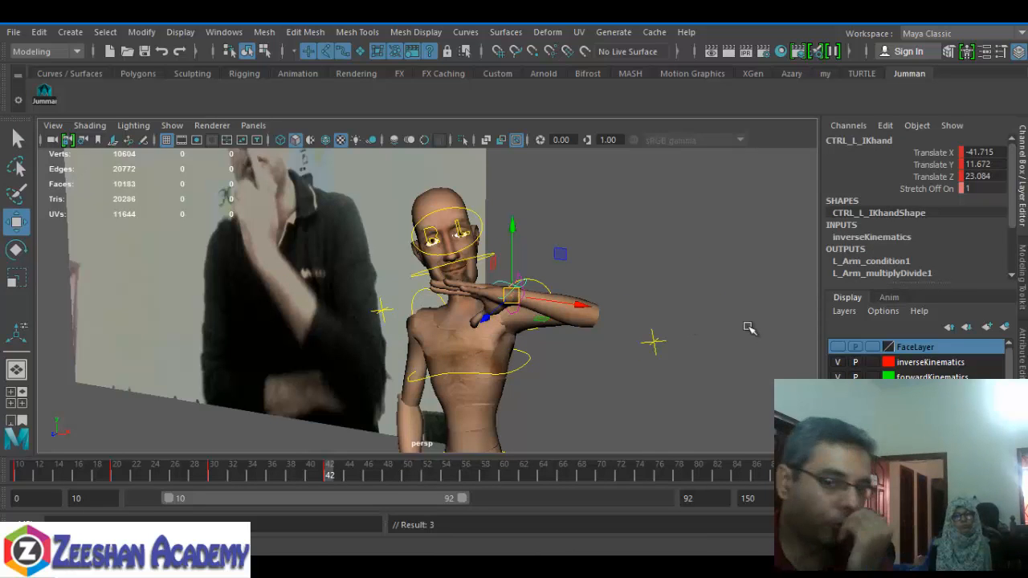
left_click(652, 342)
left_click_drag(653, 343, 563, 415)
Rotate the left wrist control about X to roughly -58.8 to turn the raised hand
left_click(530, 288)
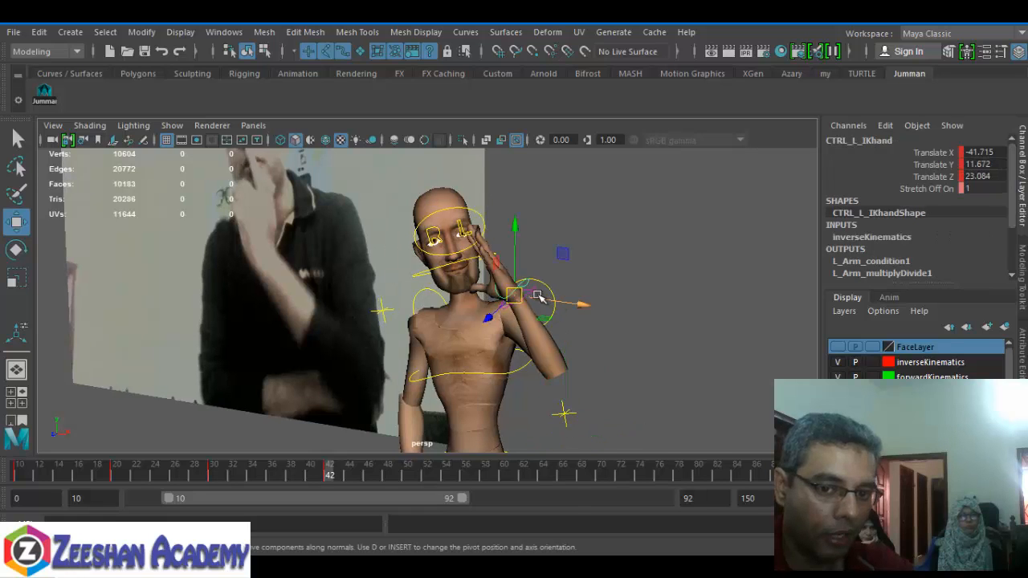
key("e")
key("q")
key("e")
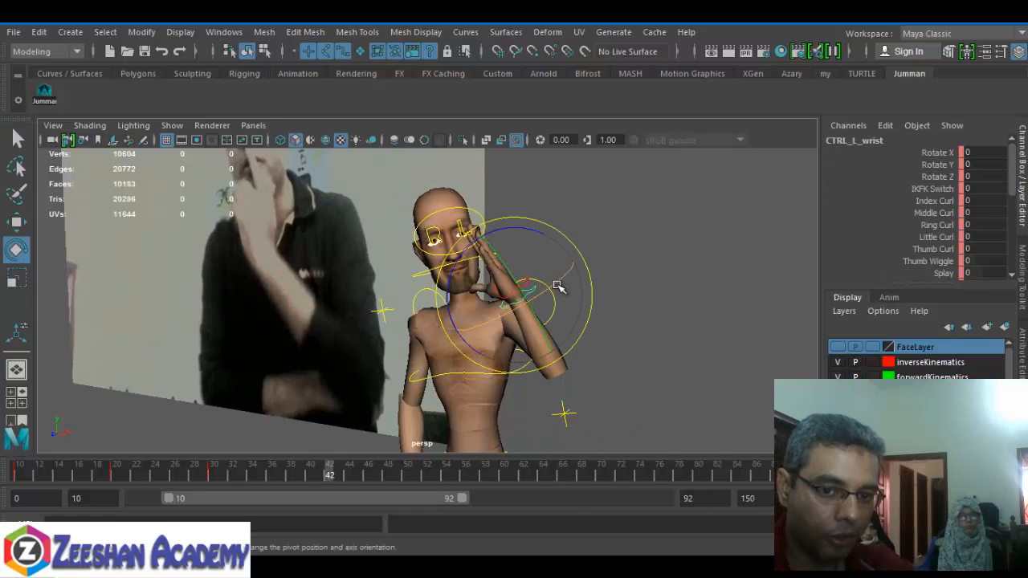
left_click_drag(535, 299, 539, 323)
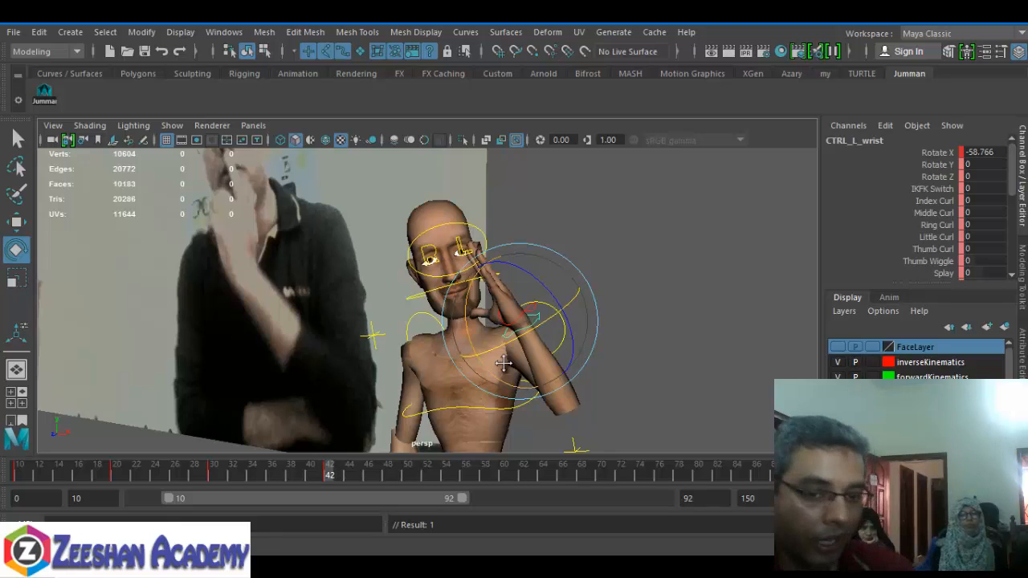
Select the master control around the character's feet and set its mesh resolution attribute to HighPoly
middle_click_drag(504, 364, 456, 210, "alt")
scroll(370, 303, "down", 3)
middle_click_drag(370, 303, 353, 234, "alt")
left_click_drag(355, 372, 362, 236, "alt")
scroll(427, 315, "down", 1)
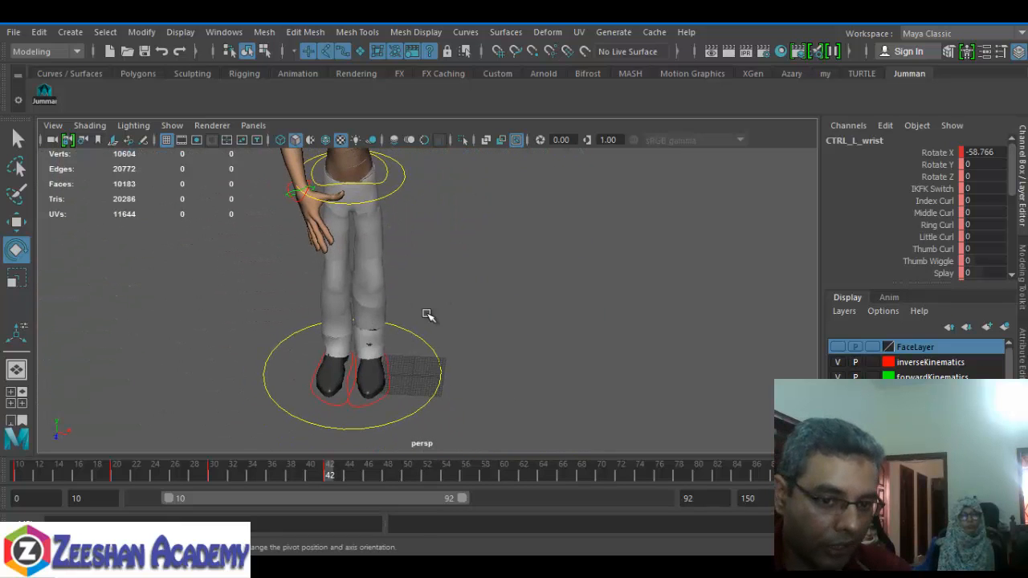
left_click(424, 346)
left_click_drag(417, 418, 395, 396, "alt")
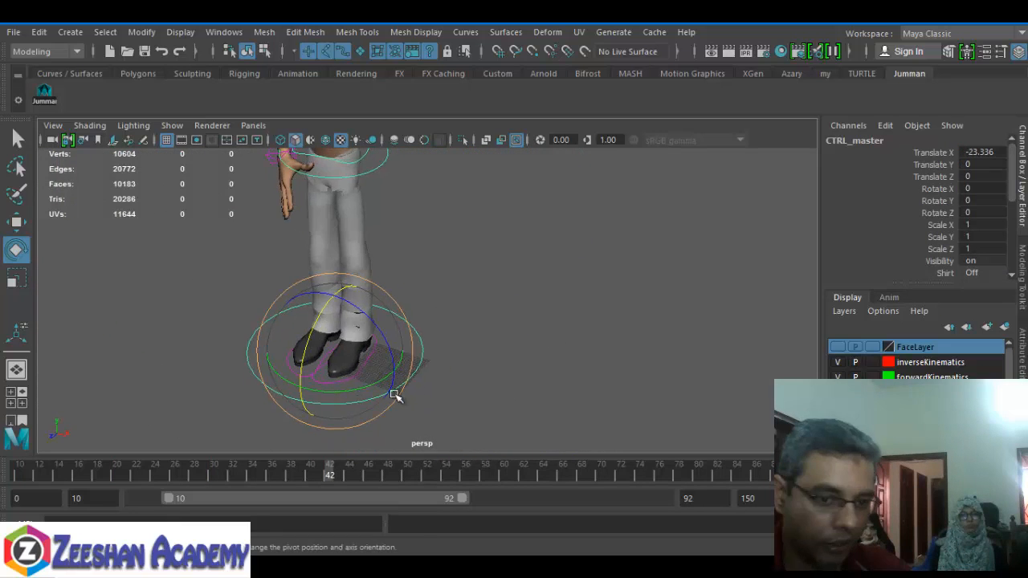
scroll(989, 263, "down", 1)
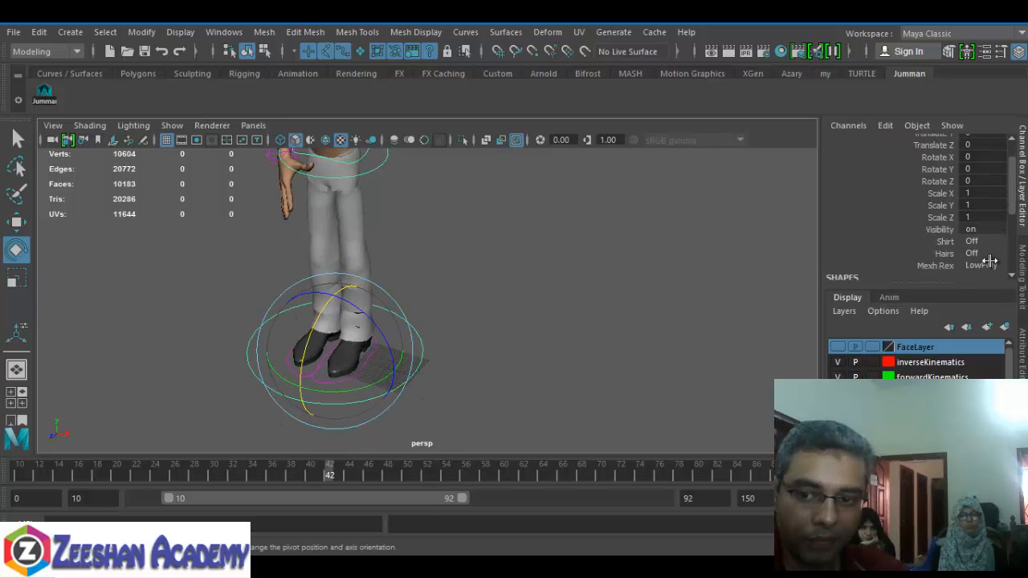
left_click(981, 265)
left_click(919, 279)
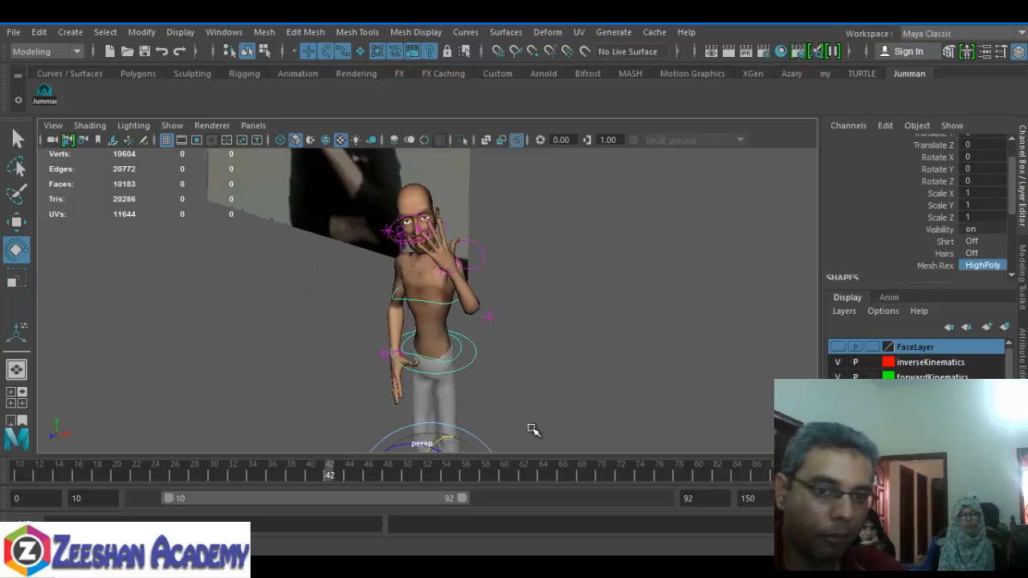
Move the left IK hand control inward and slightly down so the hand sits closer to the face
left_click(477, 255)
mouse_move(523, 329)
left_mouse_down("alt")
mouse_move(550, 321)
mouse_move(493, 342)
mouse_move(522, 323)
left_mouse_up("alt")
left_click_drag(436, 340, 554, 374, "alt")
right_click_drag(553, 374, 612, 357, "alt")
key("q")
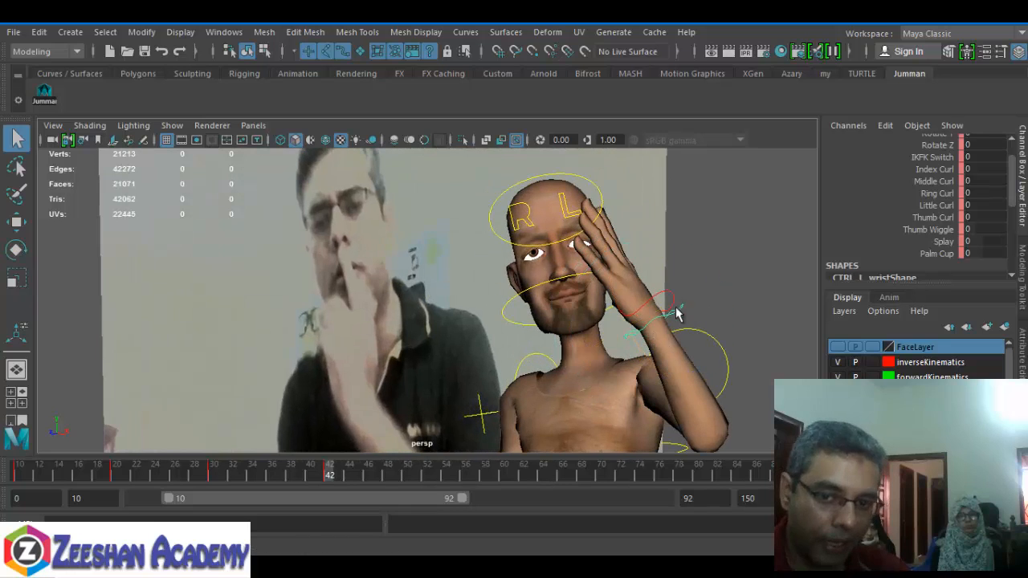
left_click(674, 304)
middle_click_drag(674, 308, 615, 363, "alt")
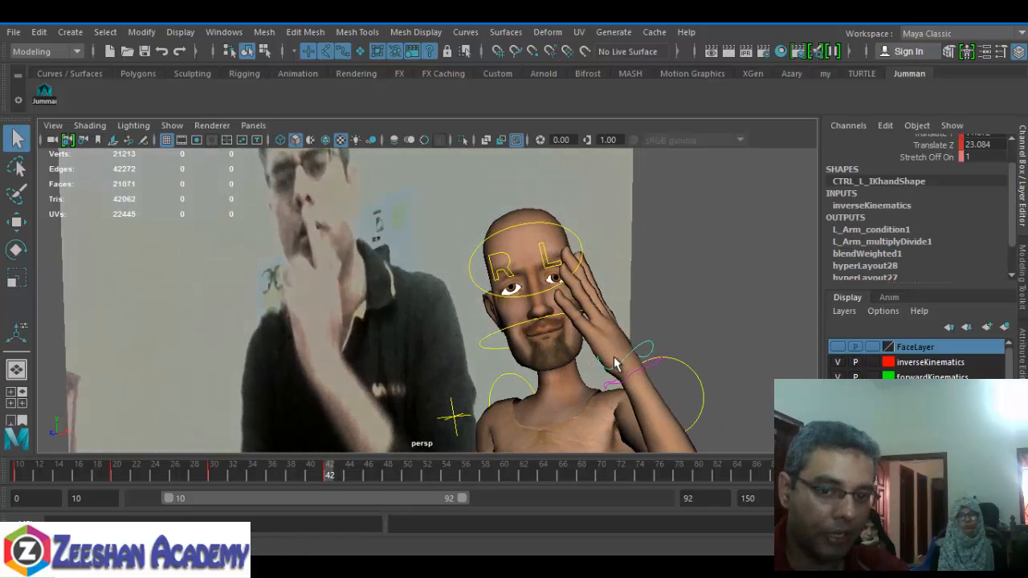
left_click(638, 371)
key("w")
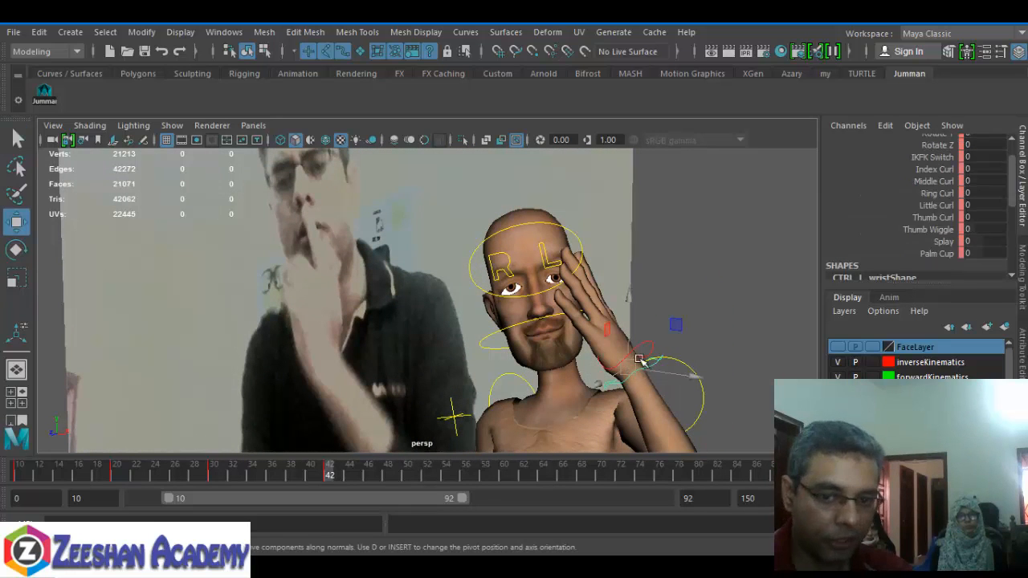
left_click(652, 345)
left_click_drag(628, 367, 594, 393)
Try to shift the left arm's pole vector control along its Z axis to adjust the elbow
right_click_drag(760, 326, 587, 311, "alt")
mouse_move(562, 374)
left_mouse_down("alt")
mouse_move(587, 367)
mouse_move(556, 373)
left_mouse_up("alt")
left_click(581, 392)
left_click_drag(565, 408, 533, 419)
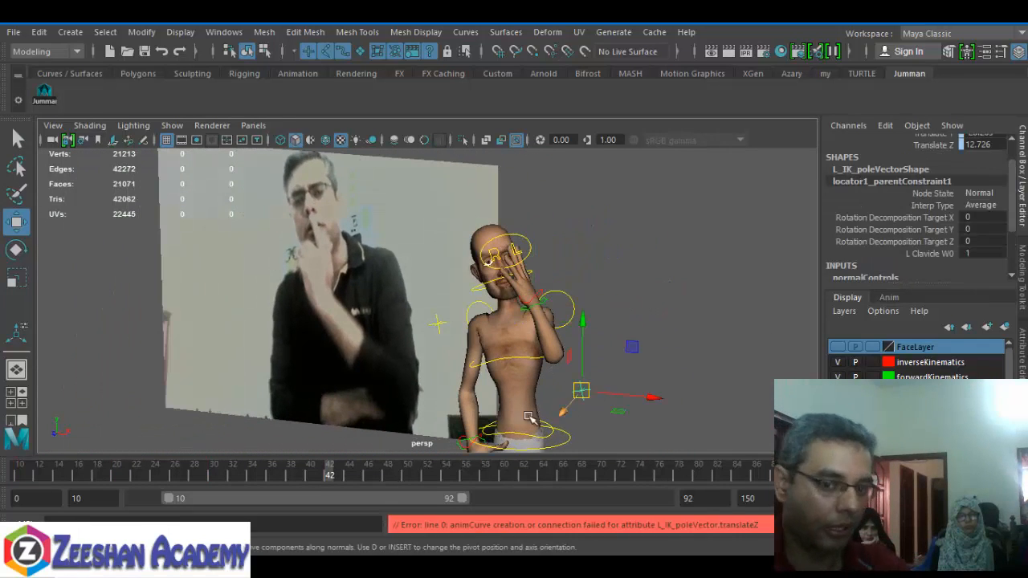
right_click_drag(522, 369, 585, 327, "alt")
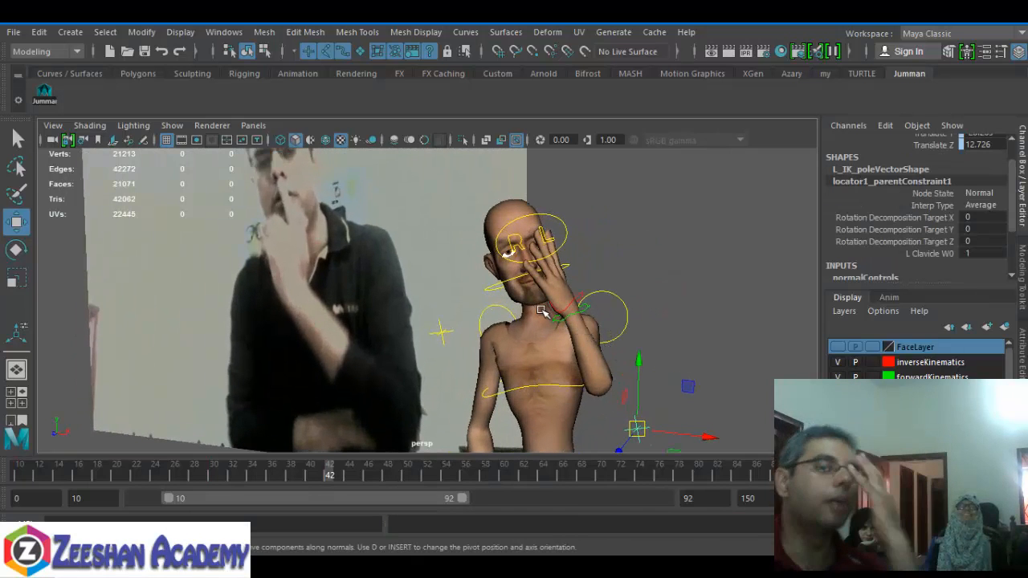
Select the upper torso control and reset its Rotate X, Y and Z to 0
left_click_drag(575, 313, 798, 302, "alt")
left_click(632, 240)
key("e")
left_click(654, 361)
left_click(652, 357)
left_click_drag(617, 324, 542, 315, "alt")
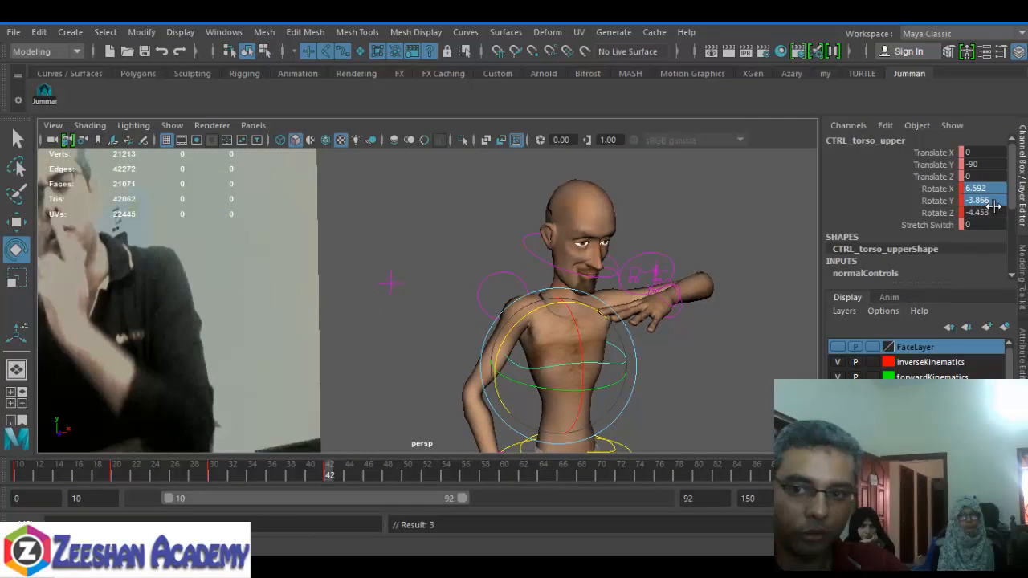
key("Return")
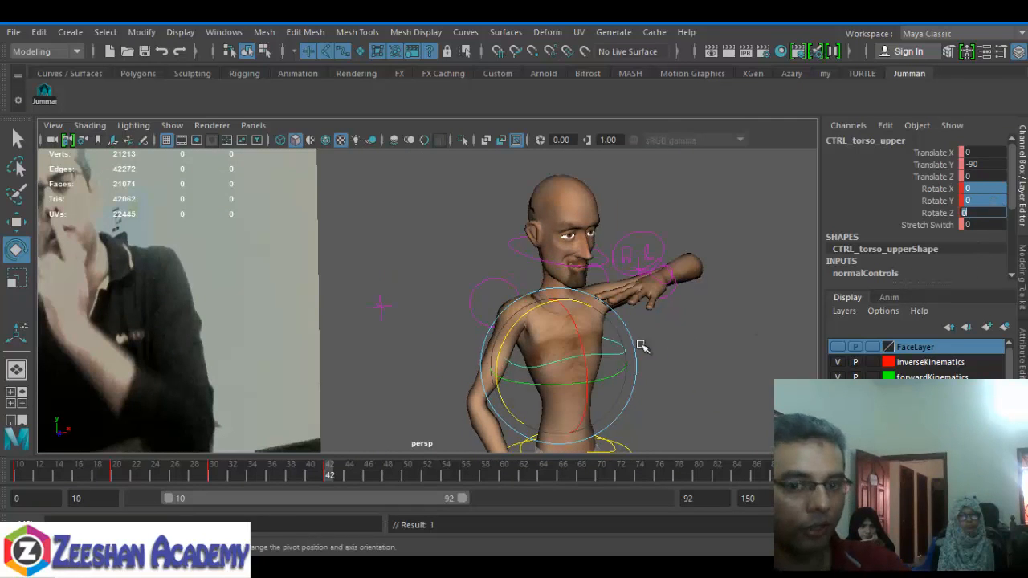
Select the root control at the hips and reset its Rotate X, Y and Z to 0
middle_click_drag(643, 348, 644, 269, "alt")
left_click(632, 372)
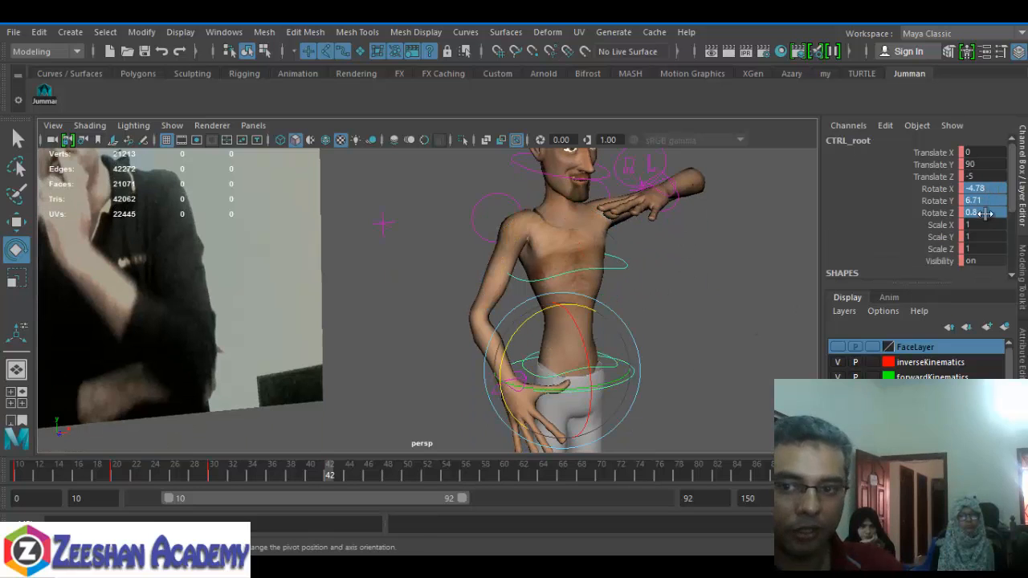
key("Return")
Rotate the upper torso to about X 2.7, Y 21.6, Z 7.4 and the root to about X 0.9, Y 9.7, Z 1.0
scroll(596, 341, "up", 4)
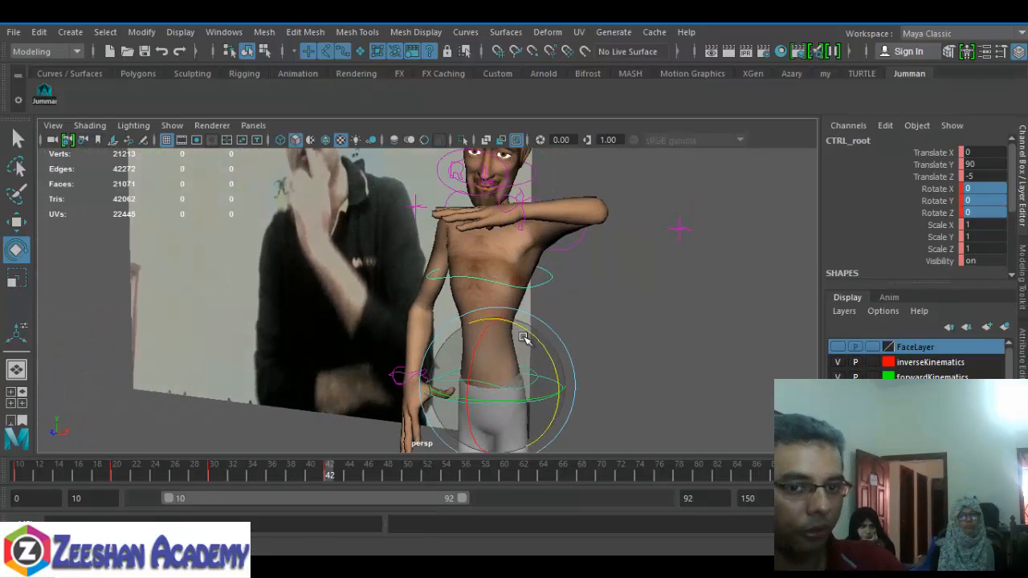
middle_click_drag(593, 334, 600, 347, "alt")
left_click(574, 290)
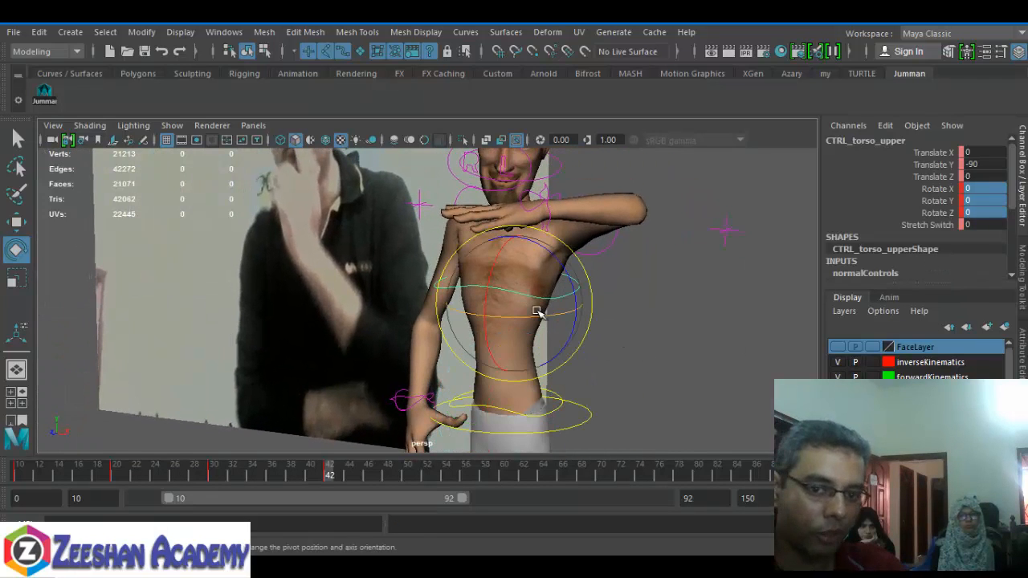
left_click_drag(533, 317, 567, 270)
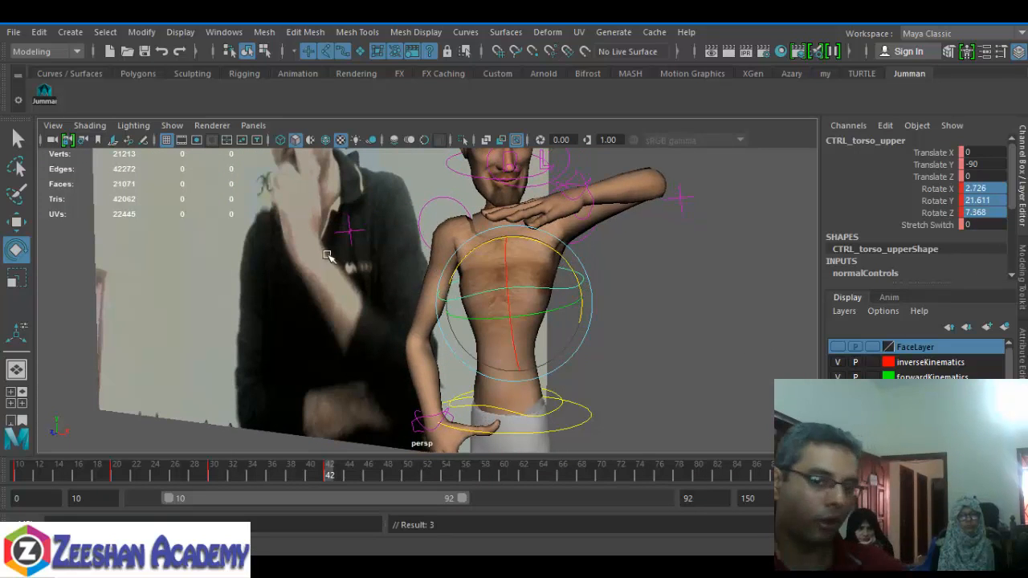
left_click(585, 428)
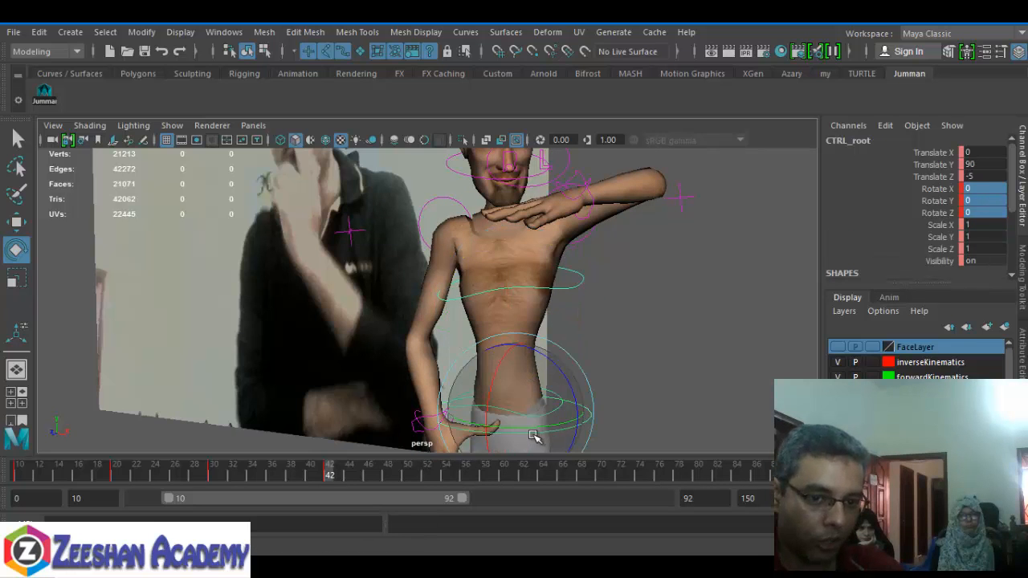
left_click_drag(538, 431, 522, 411)
Move the right IK hand control in front of the waist, to about X 60.3, Y -29.9, Z 18.8
middle_click_drag(414, 366, 416, 333, "alt")
right_click_drag(416, 345, 455, 381, "alt")
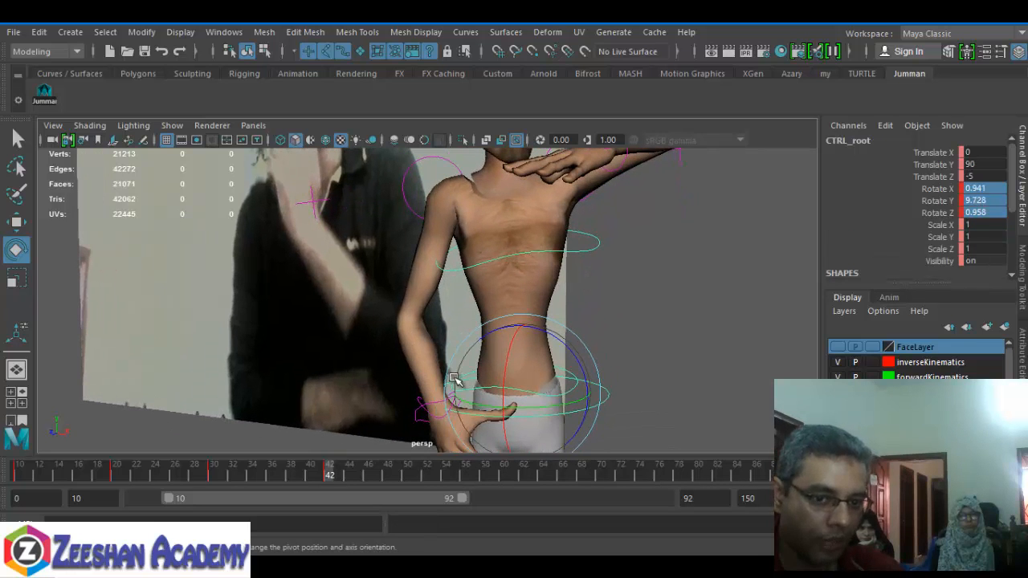
key("q")
left_click(417, 425)
key("w")
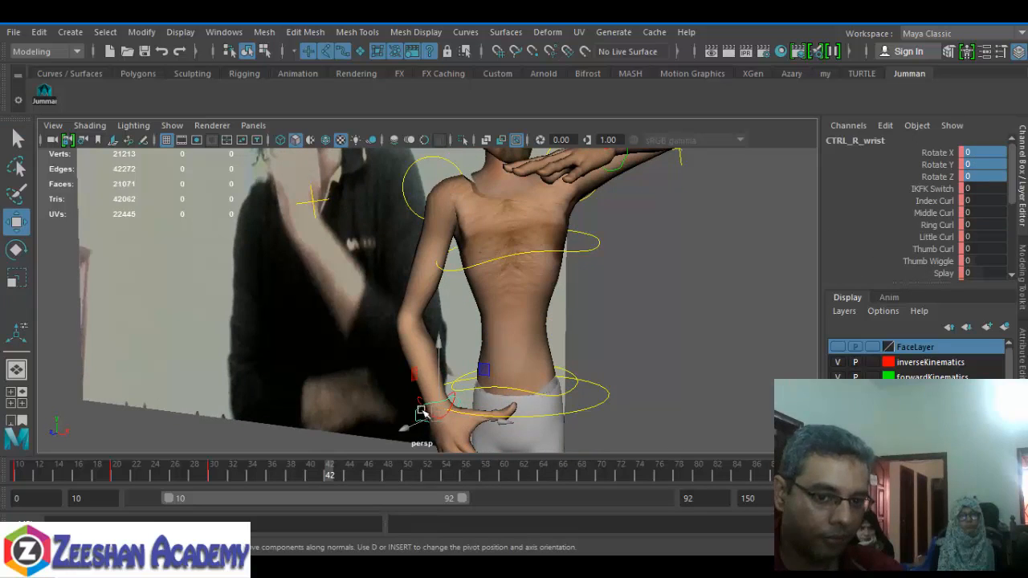
key("e")
middle_click_drag(430, 415, 434, 370, "alt")
key("q")
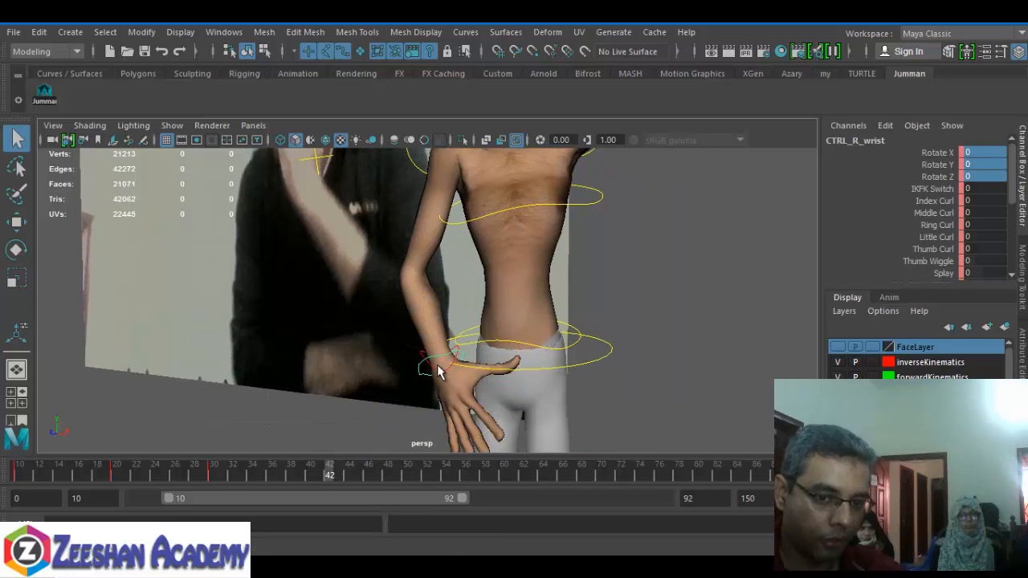
left_click(441, 371)
key("w")
left_click_drag(447, 376, 364, 329)
middle_click_drag(364, 329, 517, 340, "alt")
scroll(516, 339, "up", 1)
left_click_drag(428, 312, 370, 316)
left_click_drag(342, 342, 537, 351, "alt")
middle_click_drag(537, 350, 530, 372, "alt")
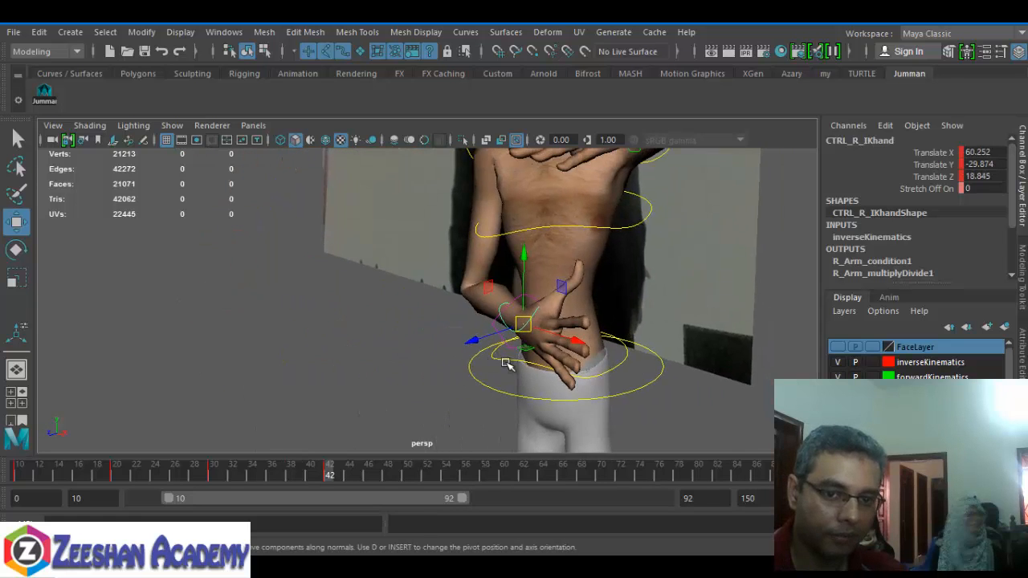
Rotate the right wrist control so the hand turns across the front of the waist
left_click_drag(506, 362, 596, 360, "alt")
left_click_drag(586, 298, 588, 295)
left_click_drag(588, 300, 535, 335, "alt")
key("e")
key("q")
left_click(527, 352)
key("e")
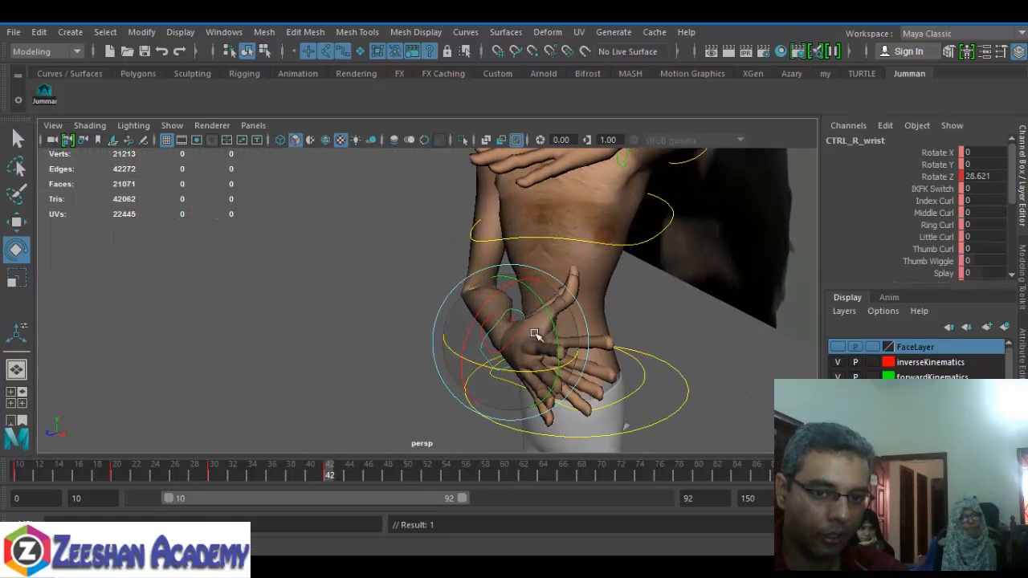
left_click_drag(515, 295, 485, 311)
left_click_drag(530, 366, 557, 319)
Reposition the right IK hand control to about X 62.3, Y -30.9, Z 19.1
key("w")
key("q")
left_click(559, 314)
key("w")
middle_click_drag(556, 320, 522, 366, "alt")
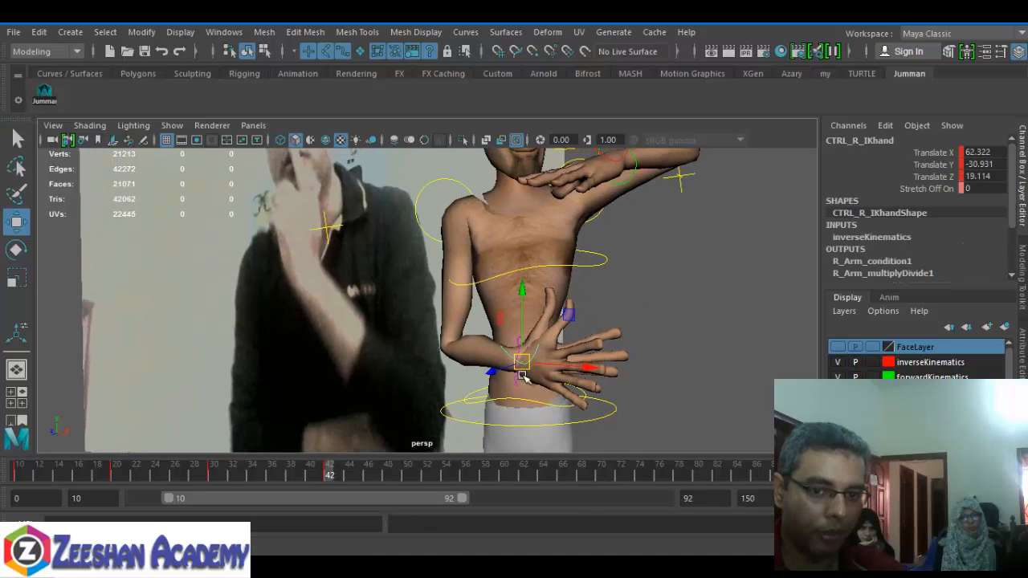
left_click_drag(526, 321, 514, 314, "alt")
middle_click_drag(514, 314, 506, 370, "alt")
right_click_drag(506, 369, 458, 356, "alt")
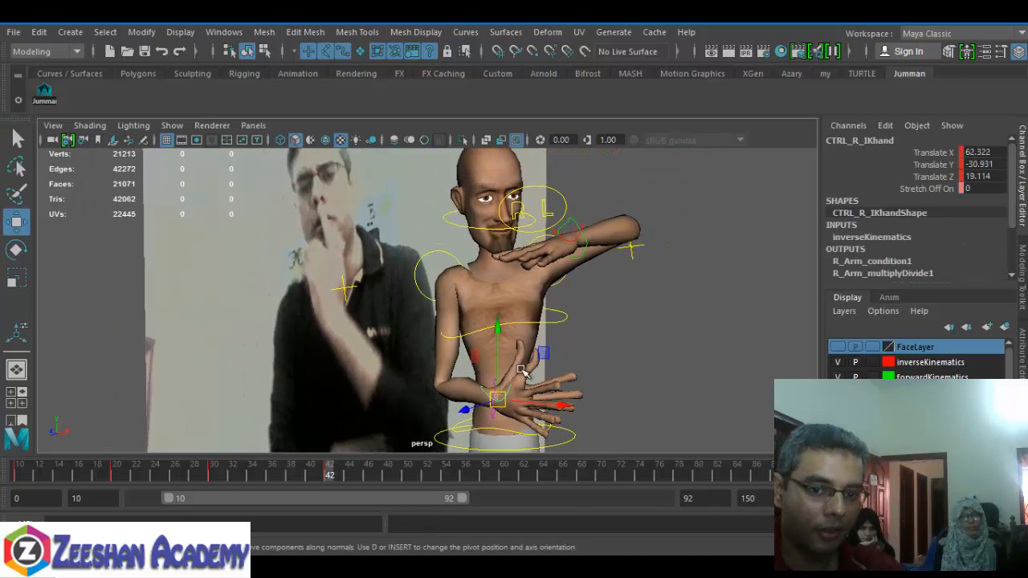
Lower the left arm's pole vector control to about X -59.1, Y -31.2, Z -9.9 so the elbow points down
left_click_drag(477, 364, 759, 162, "alt")
left_click(618, 235)
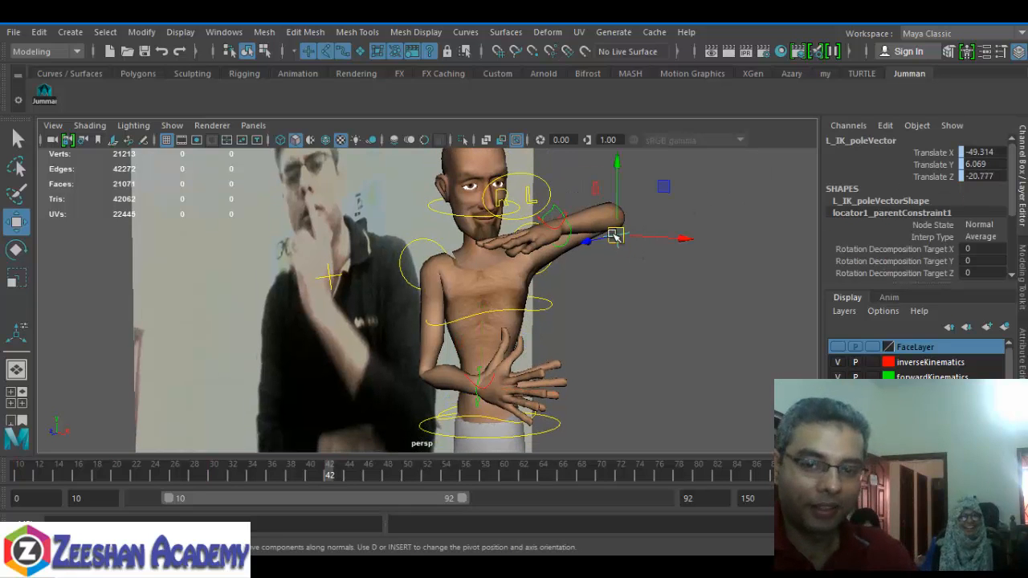
left_click_drag(618, 236, 553, 316)
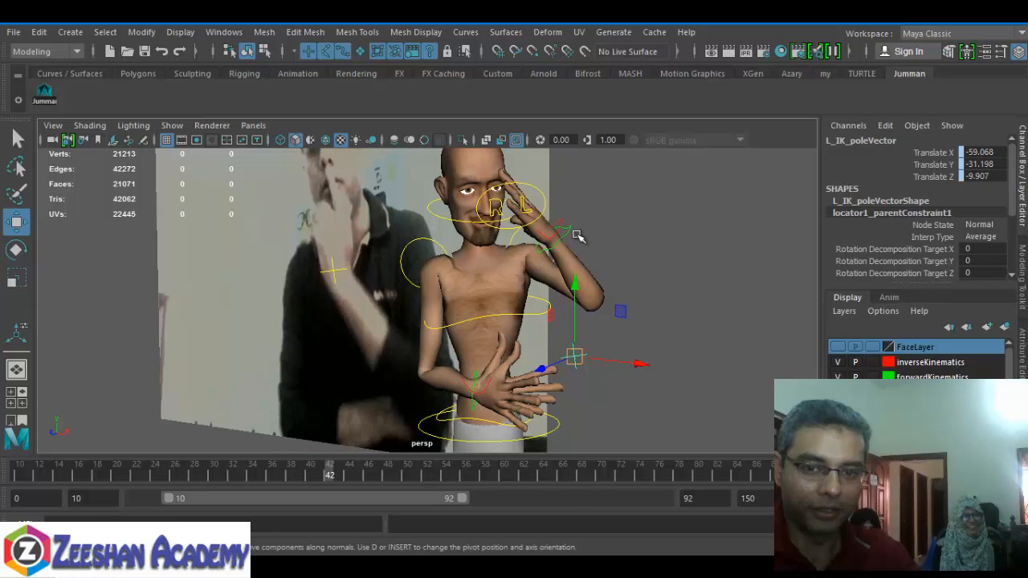
Try to set a key on the left arm's pole vector control at frame 42
left_click(571, 230)
left_click_drag(554, 263, 634, 279, "alt")
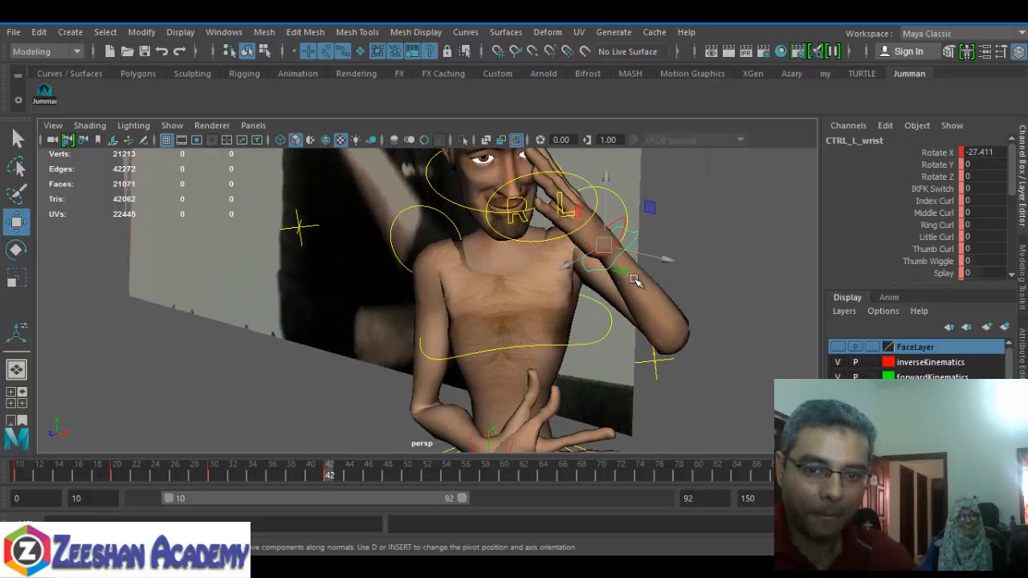
key("q")
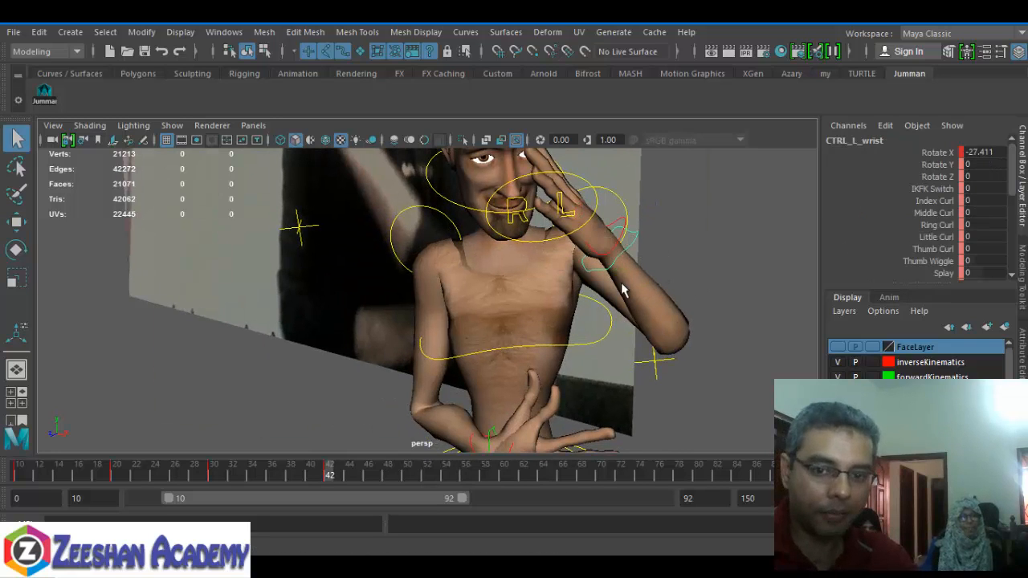
left_click(651, 383)
key("s")
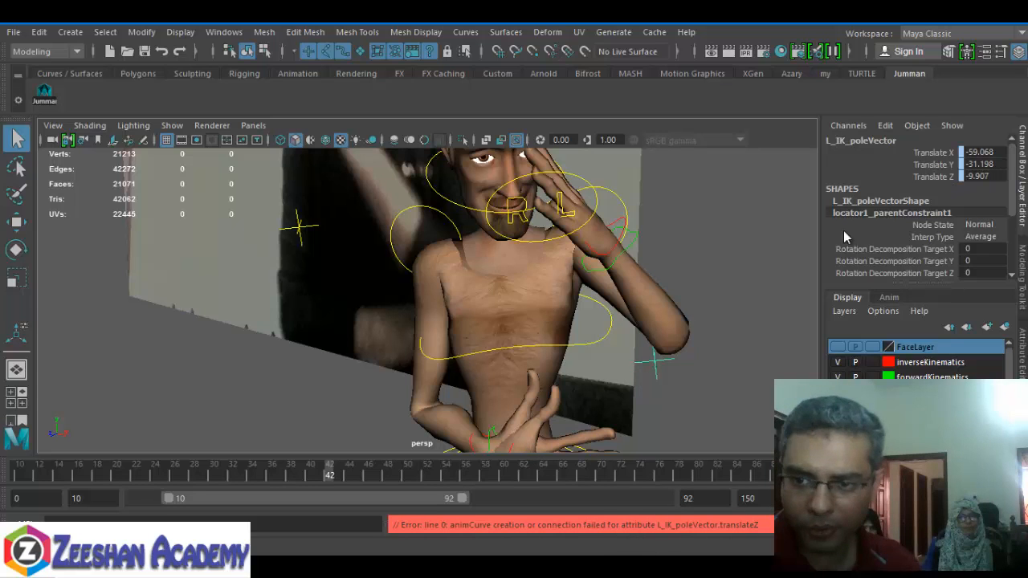
Move the left IK hand control to about X -56.4, Y 8.4, Z 28.3, in front of the face
left_click_drag(683, 347, 593, 250, "alt")
left_click(593, 249)
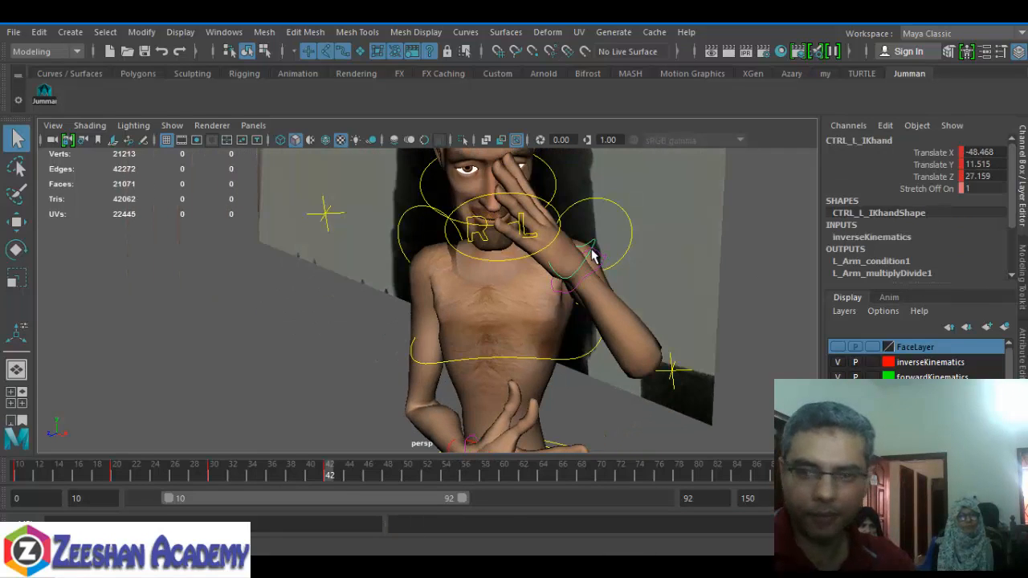
left_click(593, 257)
left_click(603, 265)
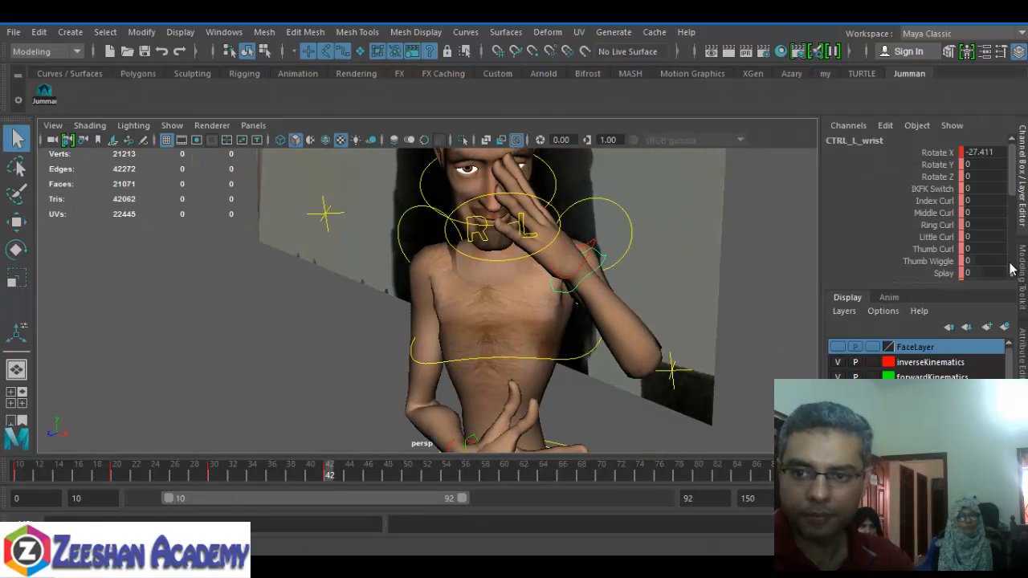
key("w")
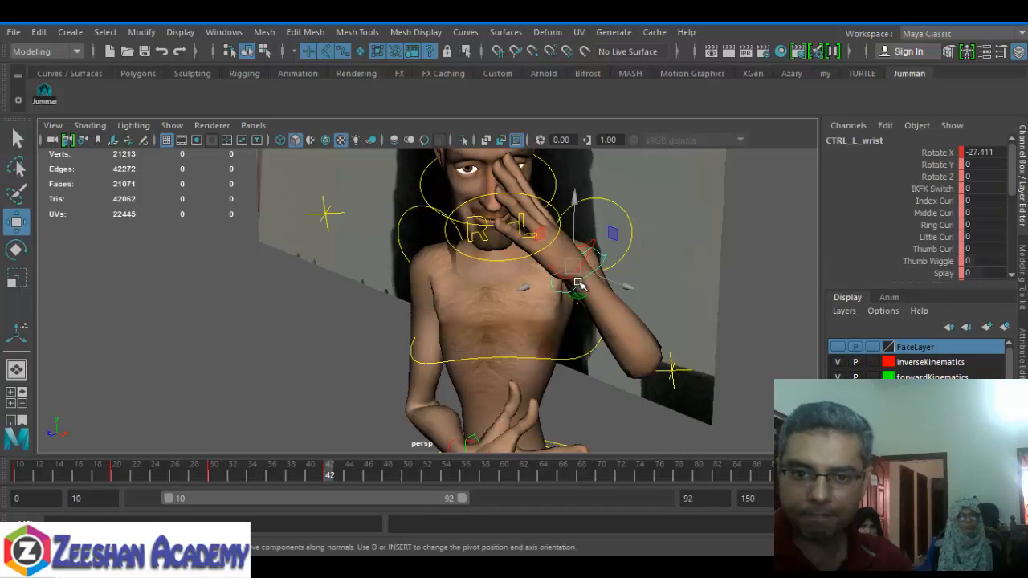
left_click(594, 244)
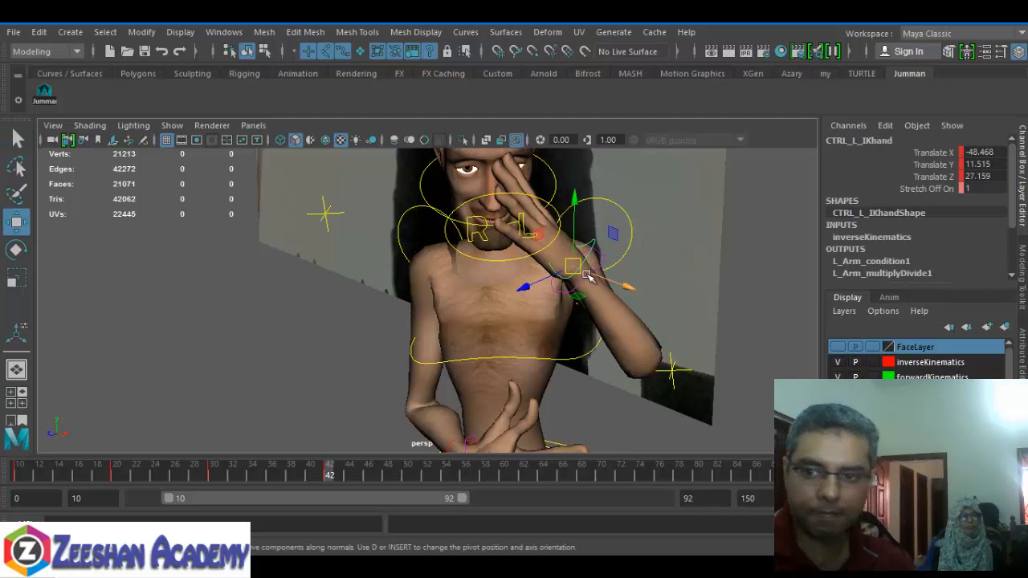
left_click_drag(588, 277, 664, 339, "alt")
left_click_drag(639, 306, 579, 297)
scroll(564, 303, "up", 3)
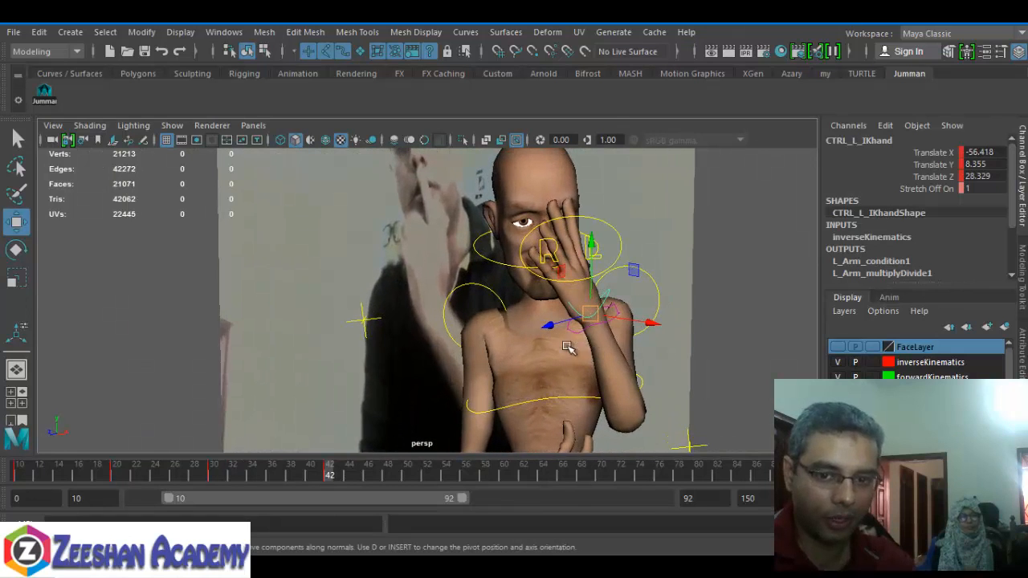
Rotate the head control to about X 3.8, Y -9.1, Z 13.6 so the head tilts like the reference
middle_click_drag(567, 347, 484, 259, "alt")
scroll(530, 305, "down", 4)
middle_click_drag(532, 310, 546, 273, "alt")
left_click_drag(593, 275, 544, 327, "alt")
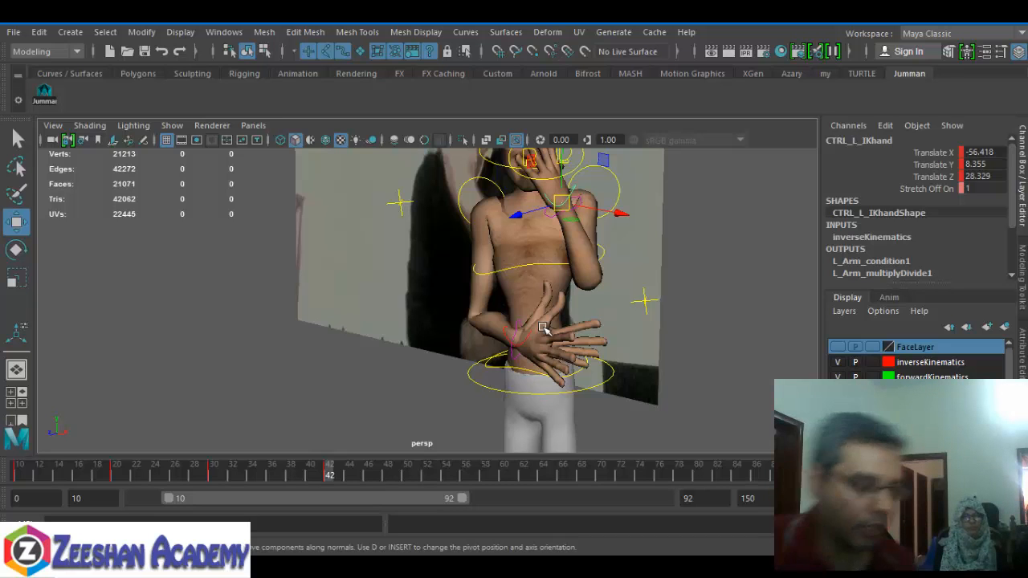
left_click_drag(592, 367, 509, 238, "alt")
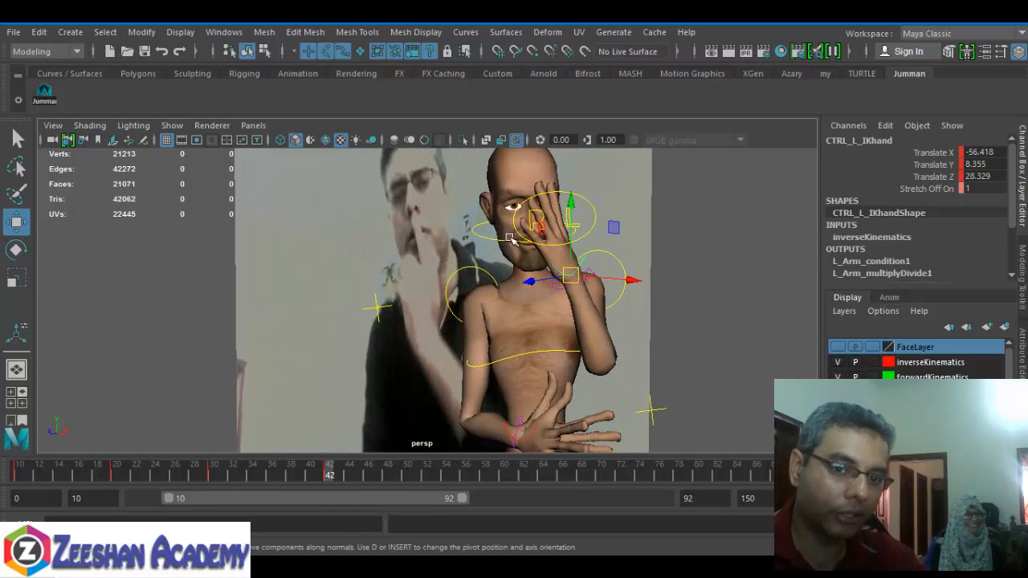
left_click(499, 245)
key("e")
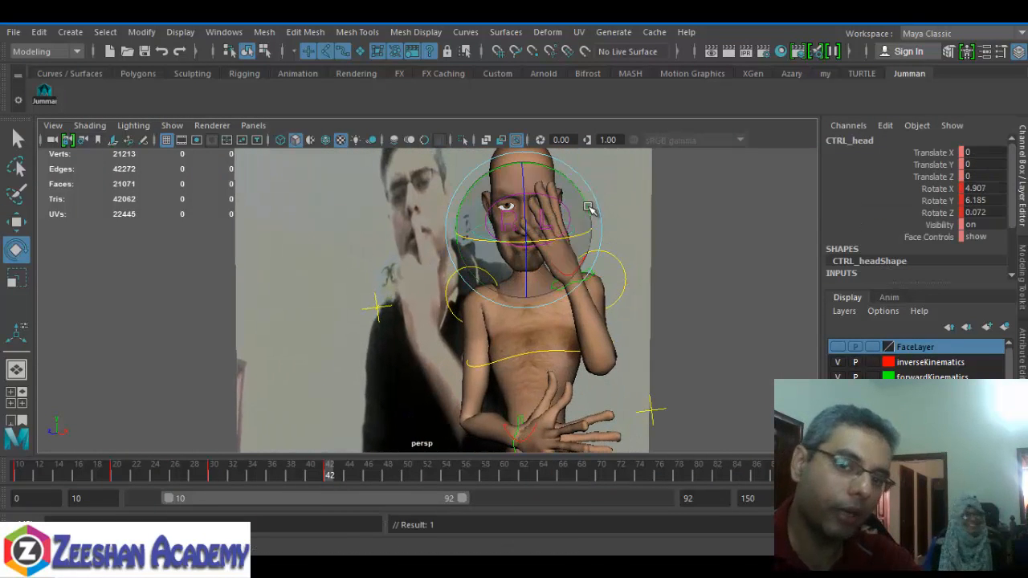
left_click_drag(575, 192, 520, 233)
left_click_drag(522, 273, 614, 270, "alt")
Select all of the character's controls and key them at frame 42
key("q")
mouse_move(585, 303)
middle_mouse_down("alt")
mouse_move(610, 213)
mouse_move(576, 314)
middle_mouse_up("alt")
right_click_drag(576, 314, 496, 305, "alt")
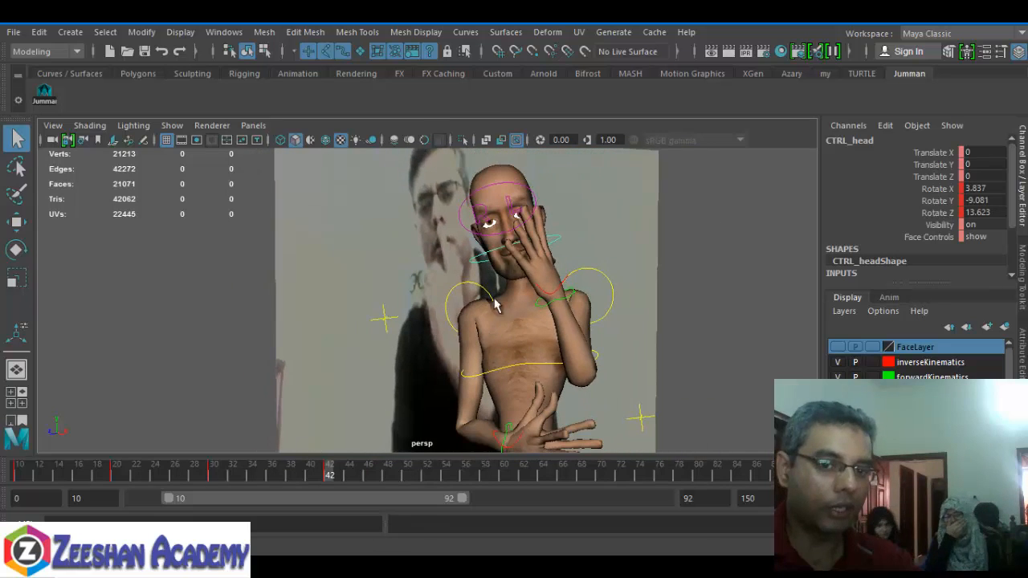
left_click(45, 93)
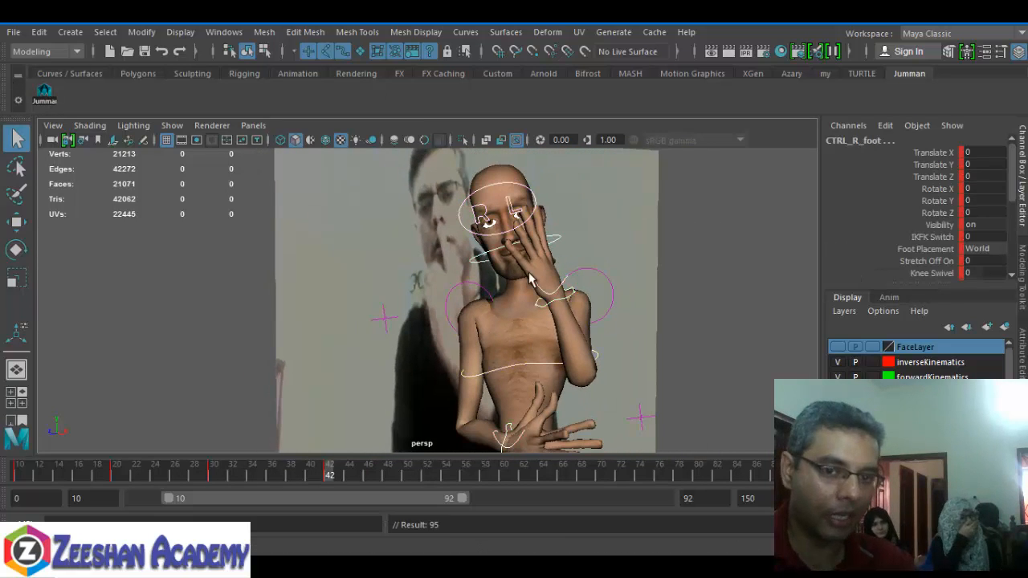
Set the Middle, Ring, Little and Thumb Curl of the left wrist control to 67, leaving the index finger extended
left_click_drag(586, 265, 572, 296, "alt")
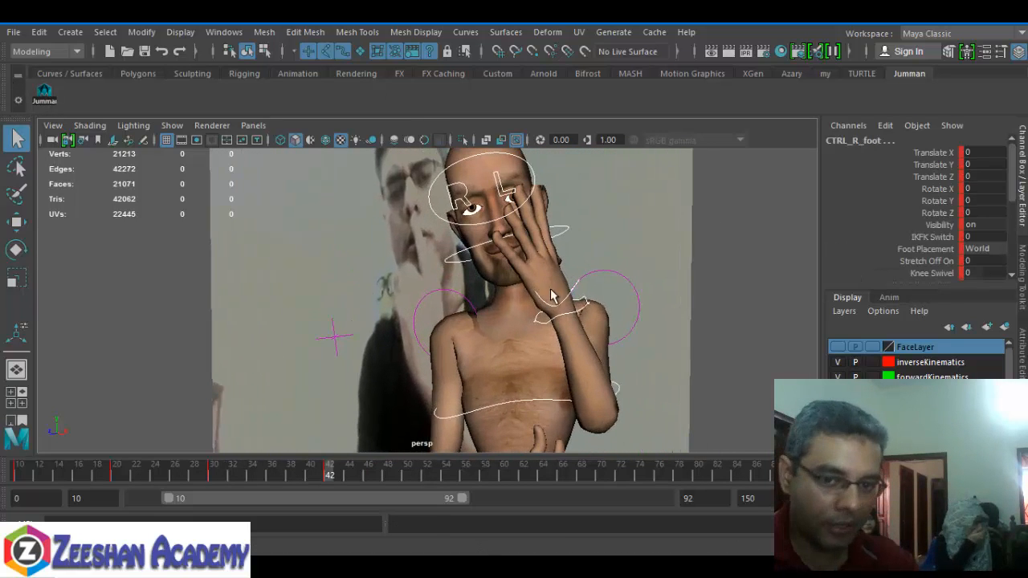
left_click(572, 297)
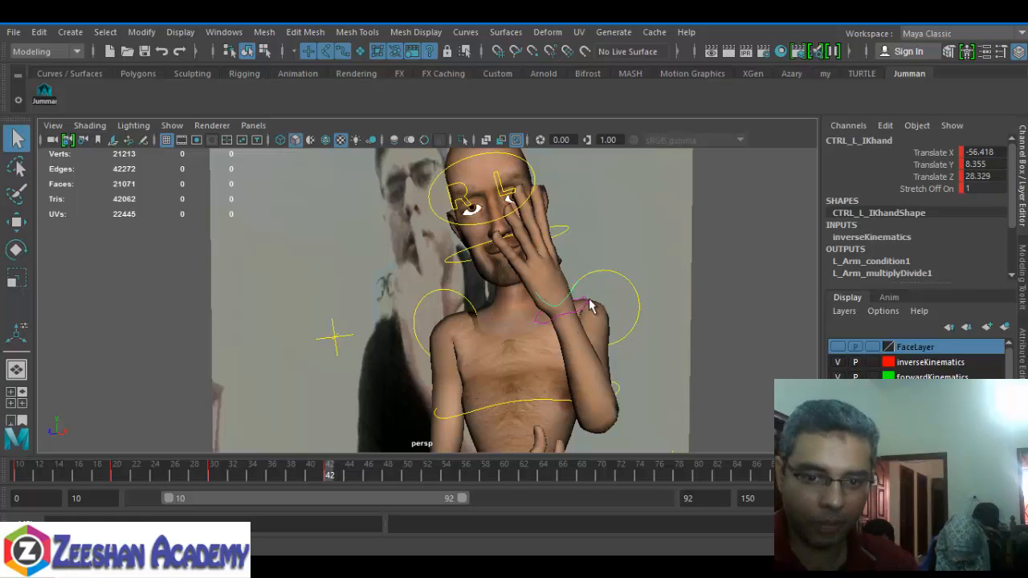
left_click(586, 313)
middle_click_drag(599, 307, 591, 330, "alt")
right_click_drag(591, 331, 1000, 221, "alt")
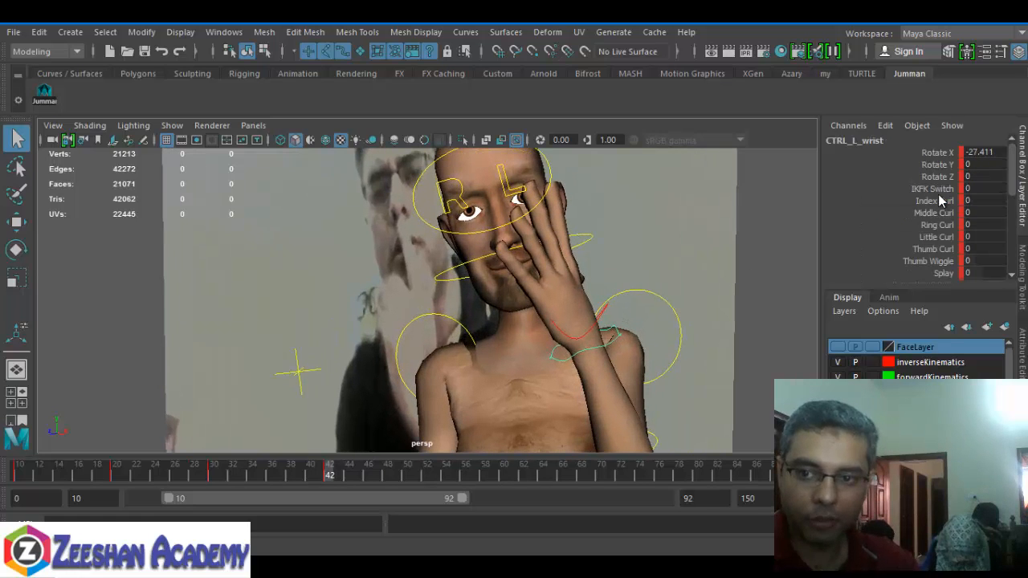
left_click_drag(935, 214, 923, 251)
middle_click_drag(633, 266, 652, 299)
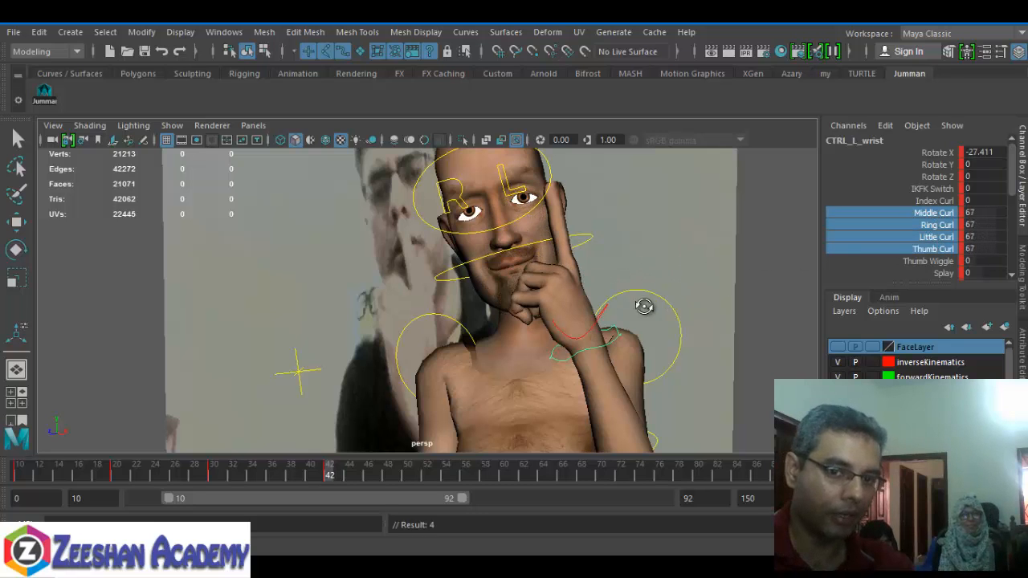
Rotate the left wrist to about X -62.9, Y -4.0, Z -20.0 and set its Index Curl to 13
left_click_drag(652, 298, 575, 346, "alt")
key("e")
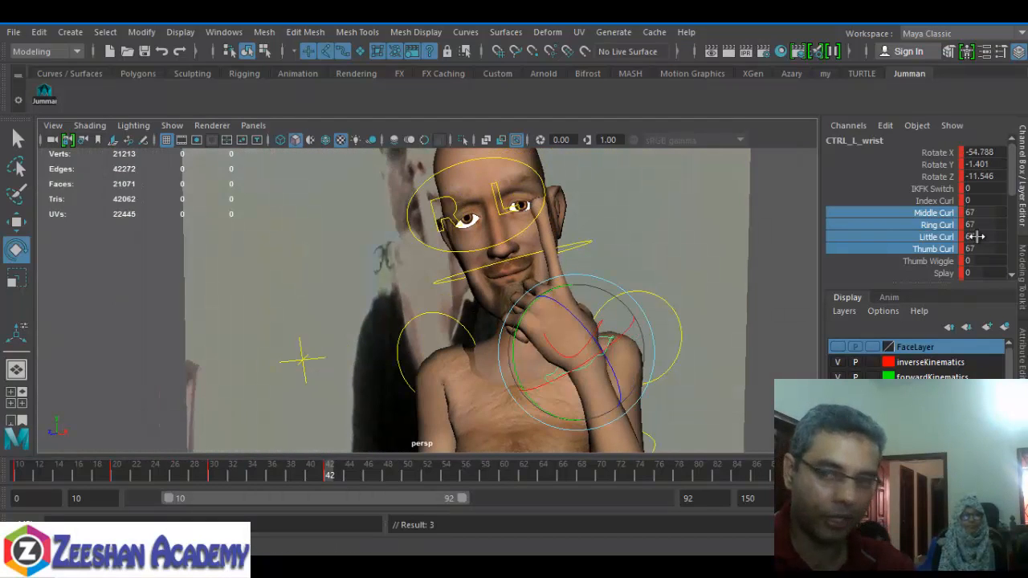
left_click(934, 201)
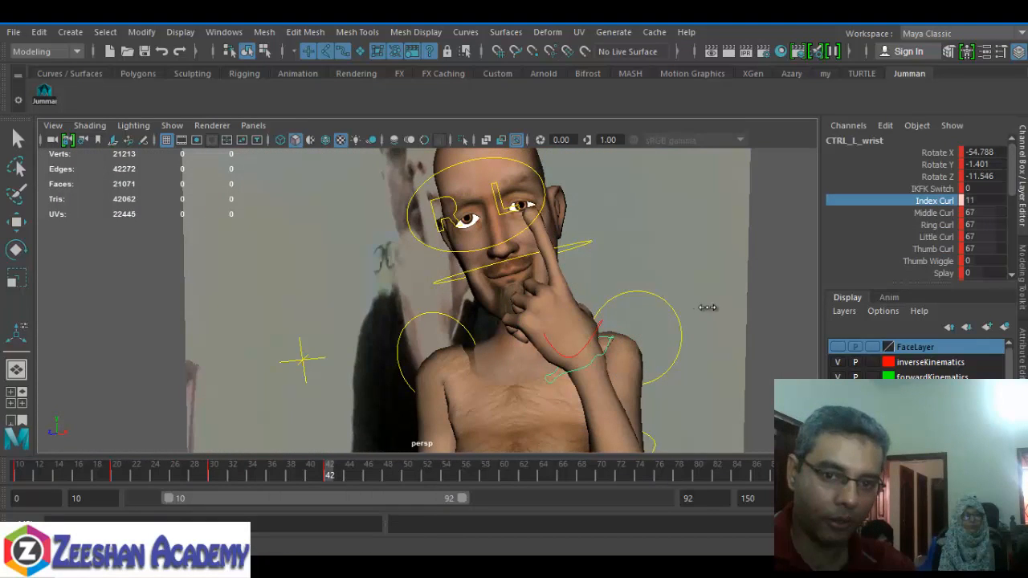
key("e")
left_click_drag(522, 335, 576, 378)
Move the left IK hand control to about X -60.4, Y 5.8, Z 25.5, closer to the chin
key("w")
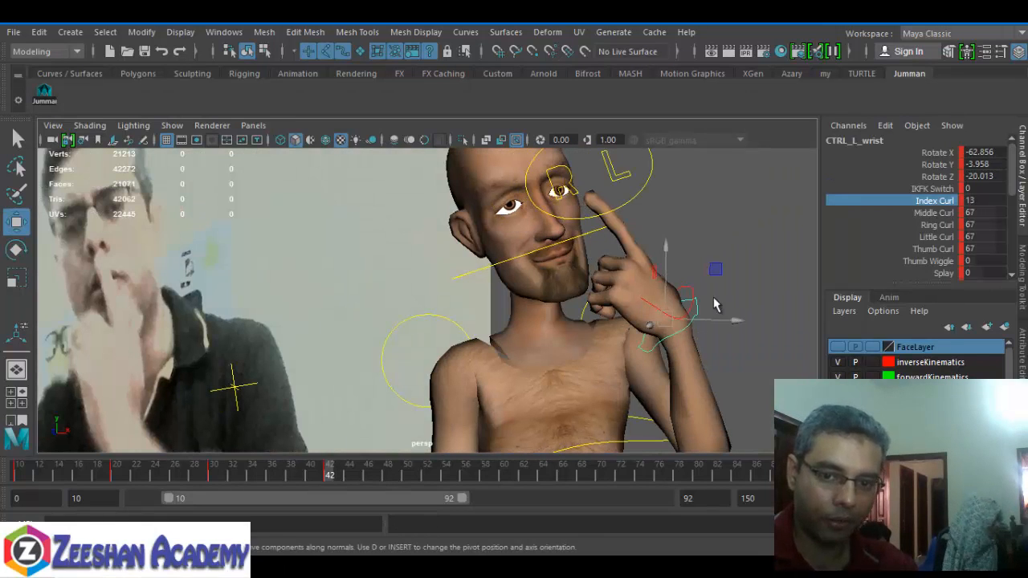
key("q")
left_click(696, 301)
key("w")
left_click_drag(695, 301, 718, 298, "alt")
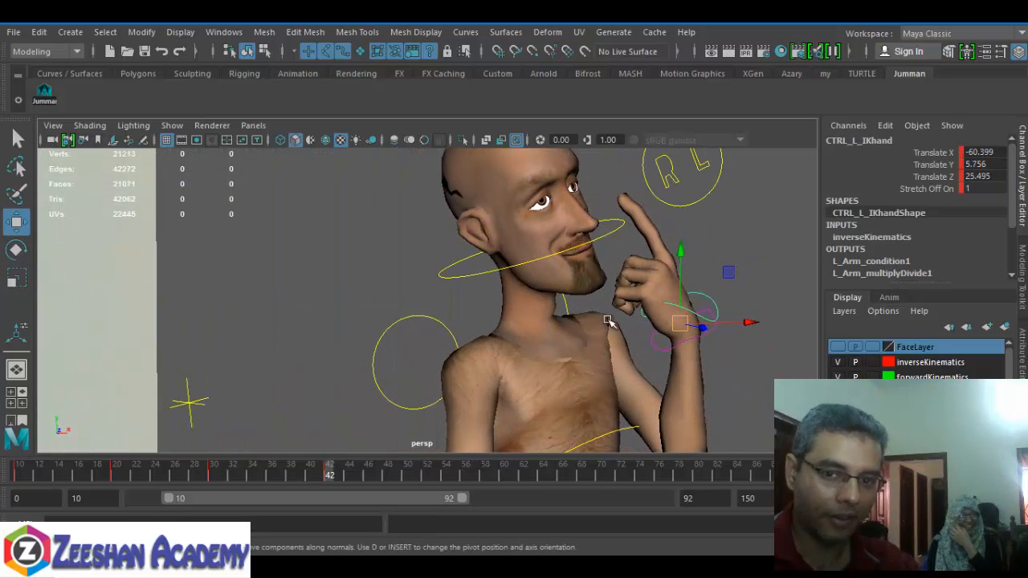
Rotate the left wrist control further so the extended index finger points up towards the nose and mouth
key("e")
key("q")
left_click(700, 342)
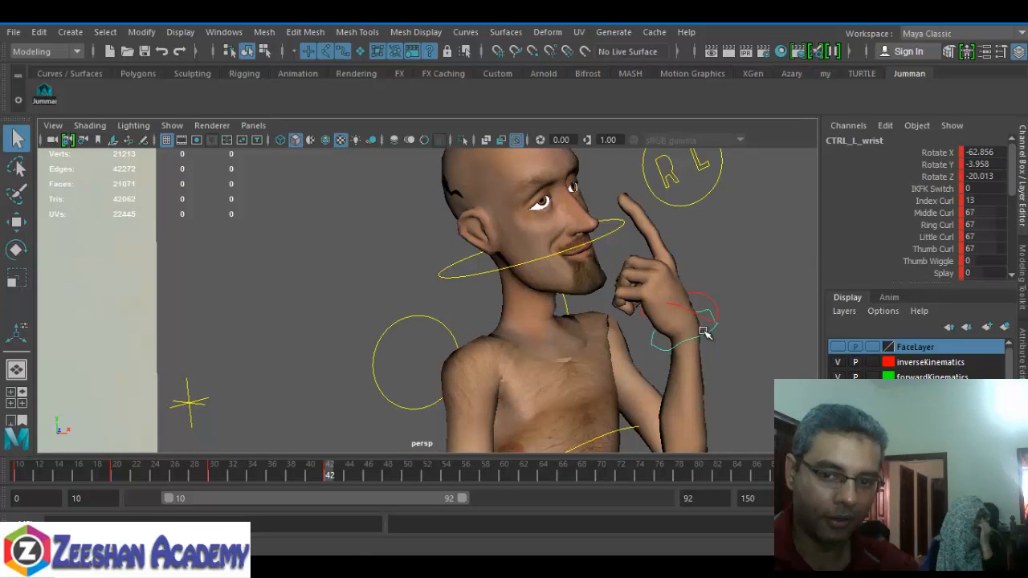
key("e")
left_click_drag(697, 321, 605, 325)
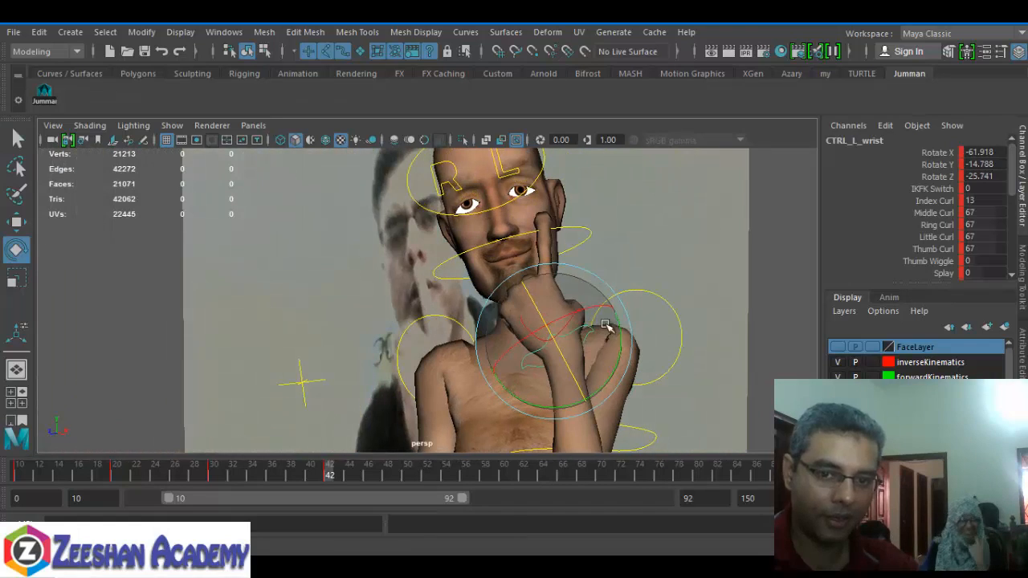
left_click_drag(606, 362, 479, 328)
Move the left IK hand control to about X -59.4, Y 2.4, Z 24.4 so the index fingertip sits at the lips
key("w")
key("q")
key("w")
left_click(392, 359)
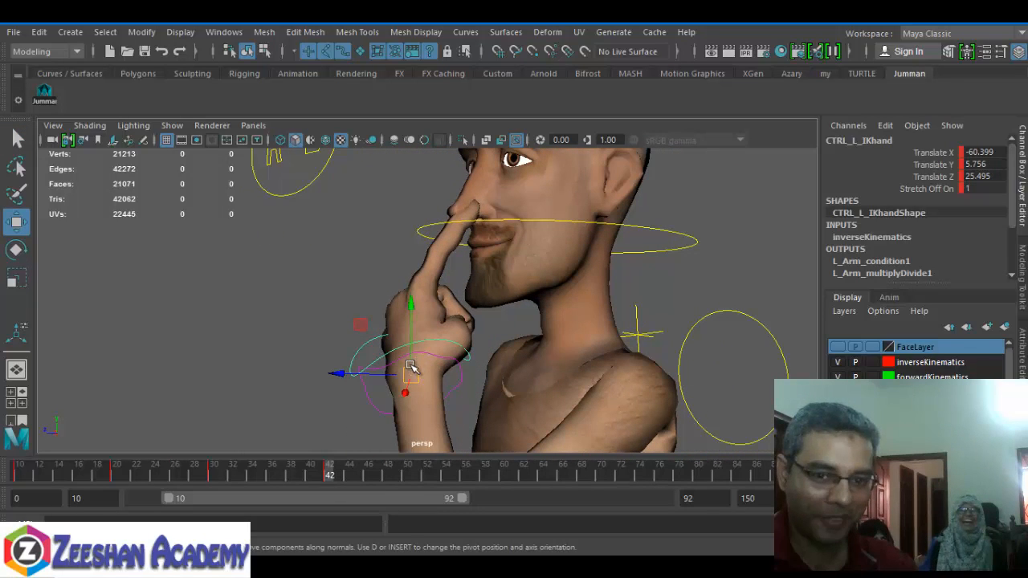
left_click_drag(411, 367, 471, 265)
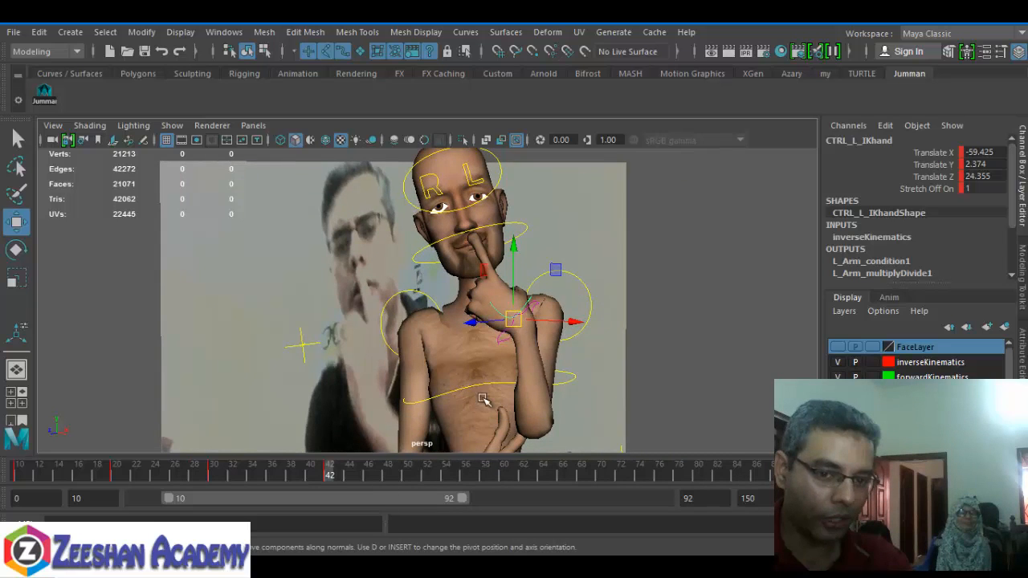
left_click_drag(483, 399, 522, 369, "alt")
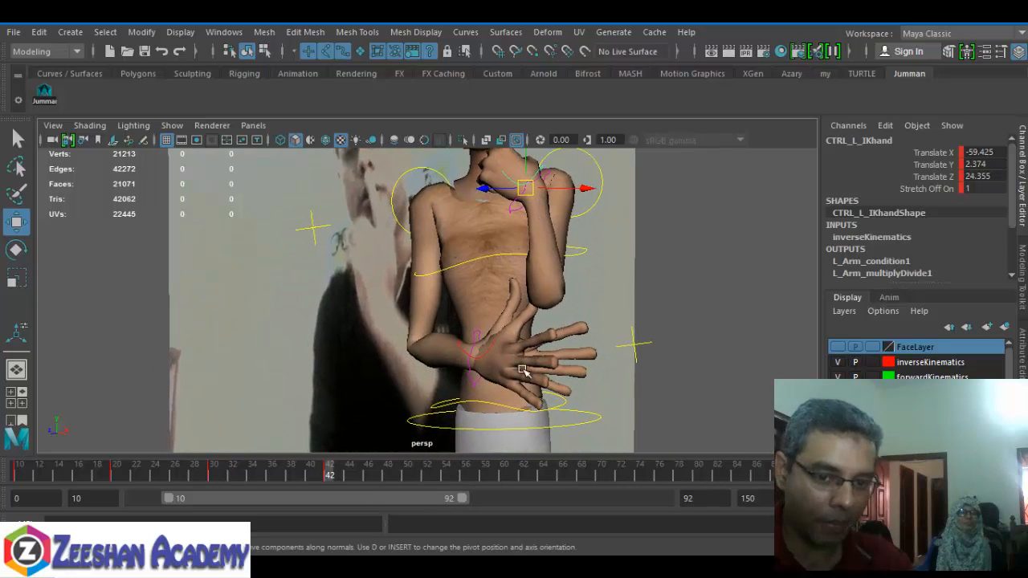
Set the right wrist's Index, Middle, Ring, Little and Thumb Curl to 51 to close the hand
left_click(480, 358)
left_click(465, 372)
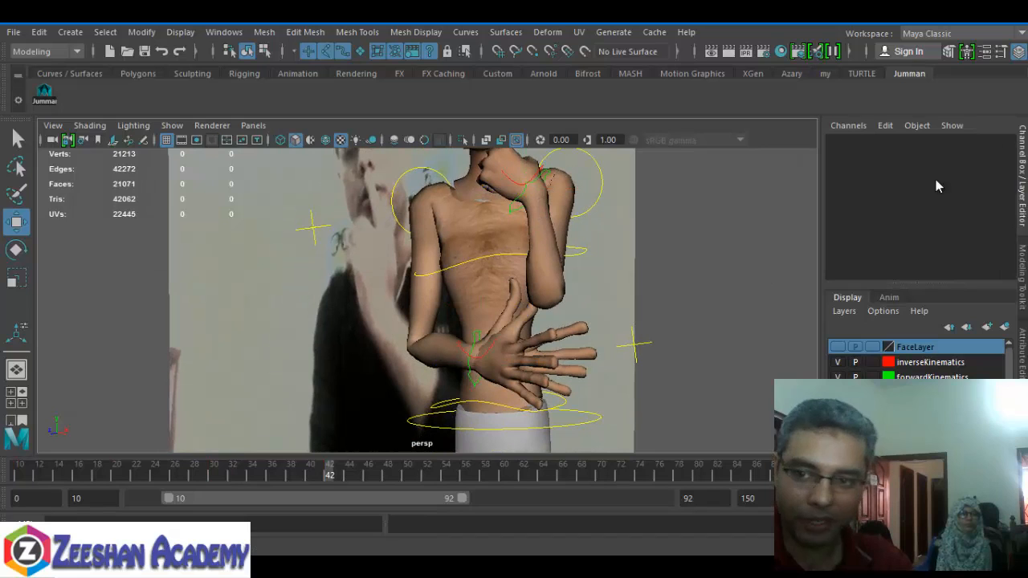
left_click(471, 381)
scroll(490, 361, "up", 1)
middle_click_drag(514, 345, 498, 329, "alt")
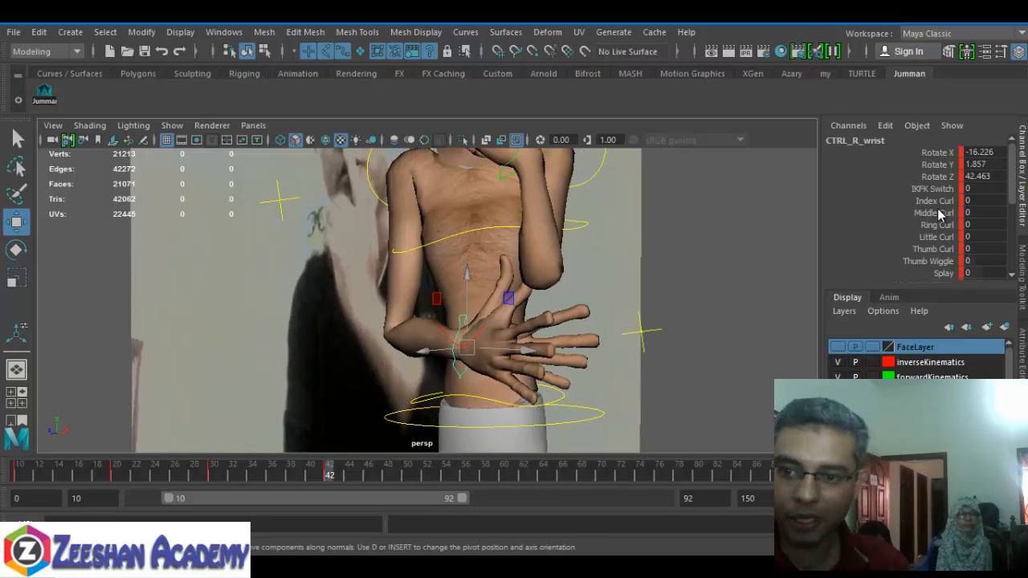
left_click_drag(946, 202, 946, 250)
middle_click_drag(556, 335, 923, 347)
Hide the duplicate open-fingered hand mesh that overlaps the curled right hand
left_click_drag(610, 345, 493, 373, "alt")
key("w")
left_click(484, 392)
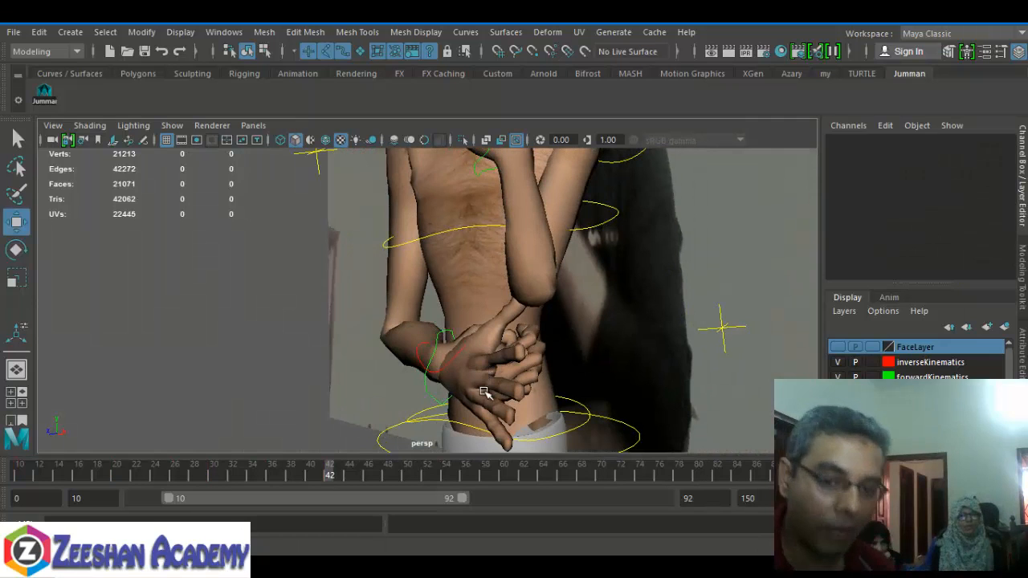
left_click(363, 54)
middle_click_drag(485, 305, 468, 227, "alt")
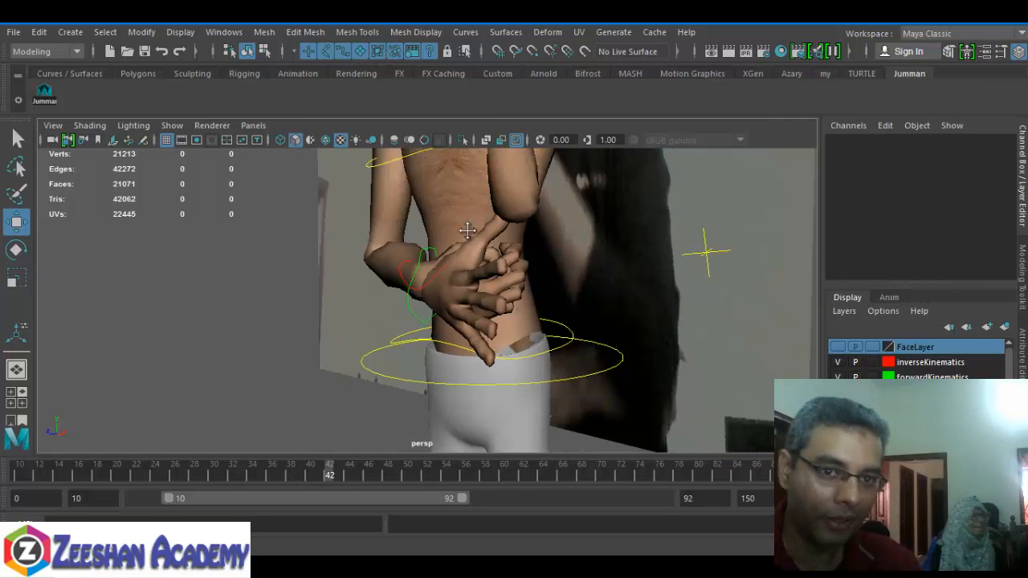
left_click_drag(540, 293, 402, 331, "alt")
left_click(491, 295)
right_click_drag(433, 329, 491, 327, "alt")
middle_click_drag(493, 327, 488, 379, "alt")
key("ctrl+h")
left_click_drag(505, 315, 436, 315, "alt")
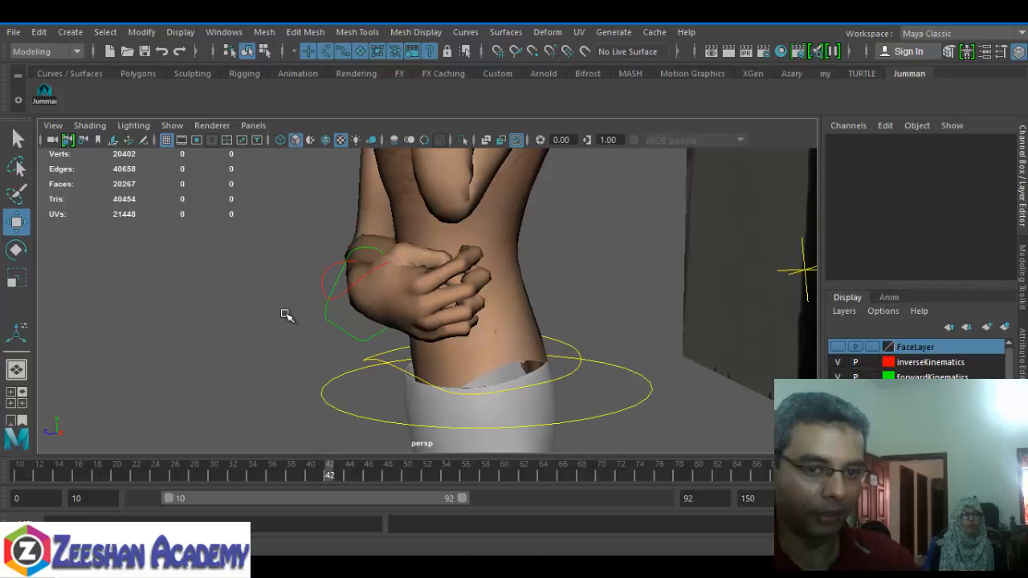
Move the right IK hand control to about X 68.7, Y -24.9, Z 18.1, tucking the hand under the left elbow
middle_click_drag(286, 315, 321, 340, "alt")
left_click_drag(321, 340, 369, 354, "alt")
left_click(385, 318)
left_click(389, 345)
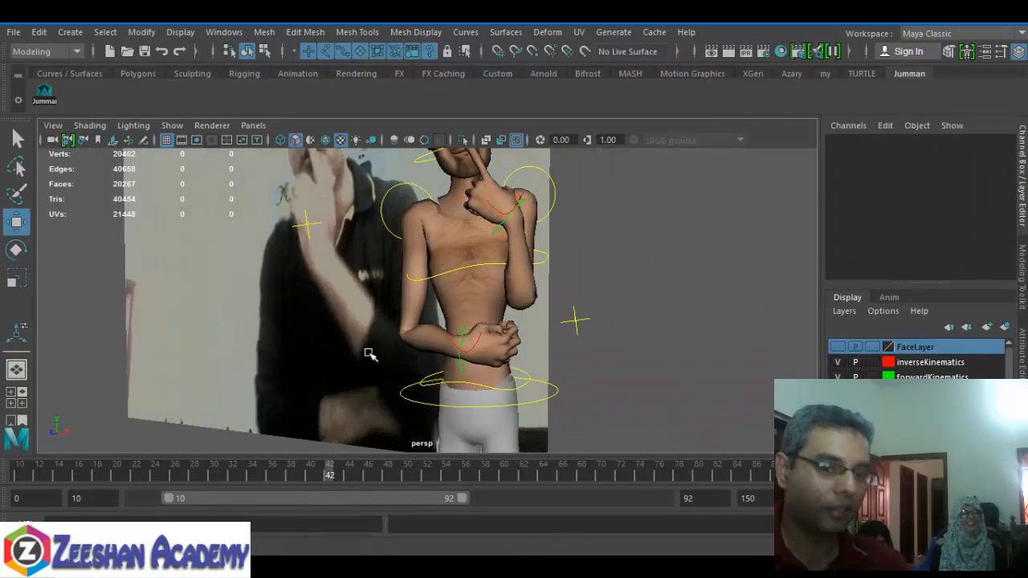
left_click(456, 363)
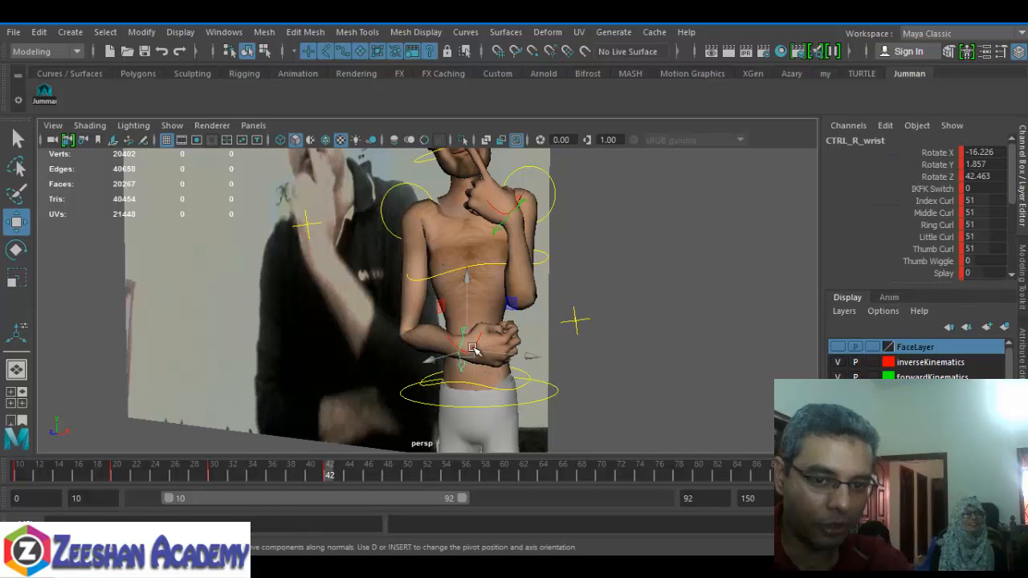
key("q")
key("w")
left_click_drag(477, 339, 301, 174)
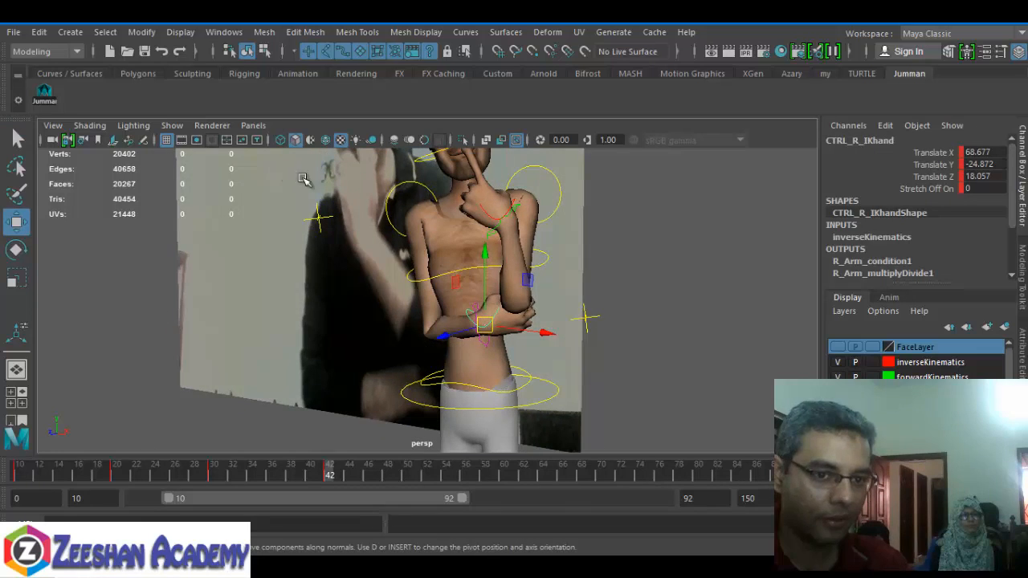
Try repositioning the right arm's IK pole vector
left_click(318, 236)
mouse_move(269, 229)
left_mouse_down()
mouse_move(216, 253)
mouse_move(253, 239)
left_mouse_up()
key("ctrl+z")
left_click(319, 228)
left_click(319, 228)
middle_click_drag(320, 339, 324, 392, "alt")
left_click_drag(324, 393, 363, 334, "alt")
middle_click_drag(370, 319, 376, 370, "alt")
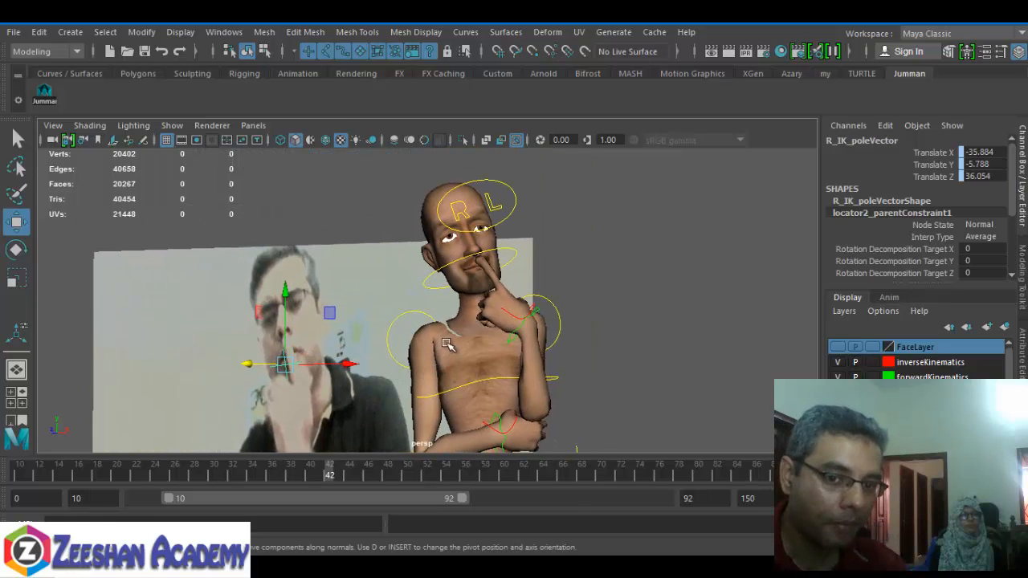
Move the left IK hand control to about X -62.1, Y 1.4, Z 24.8, adjusting the index finger against the lips
left_click_drag(522, 277, 514, 337, "alt")
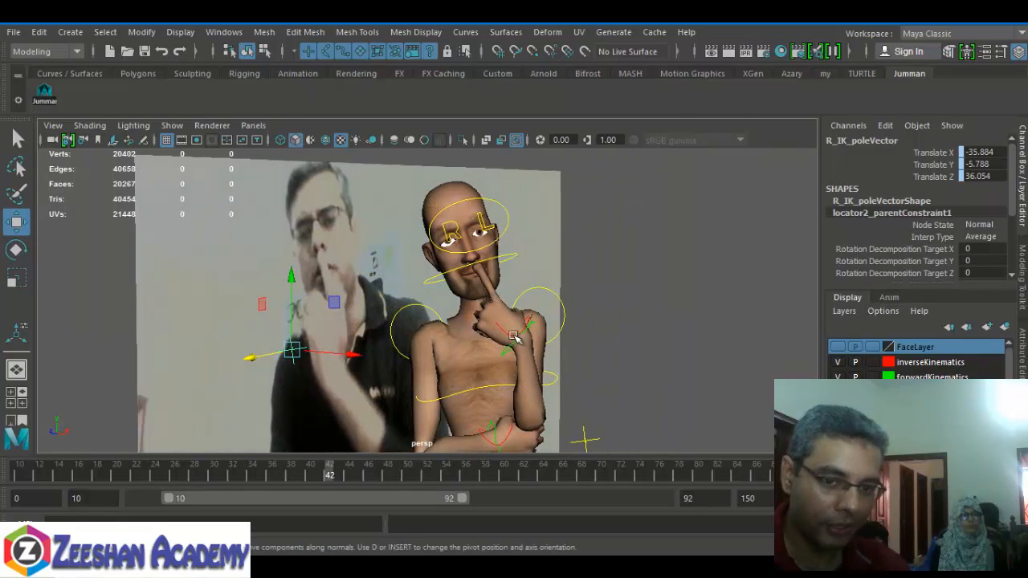
left_click(483, 340)
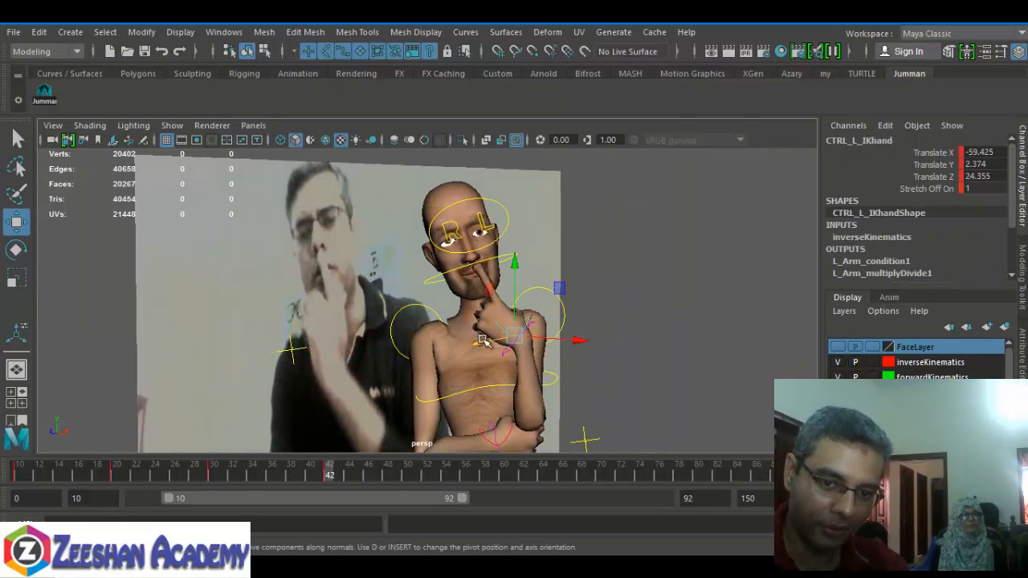
left_click_drag(579, 341, 577, 341)
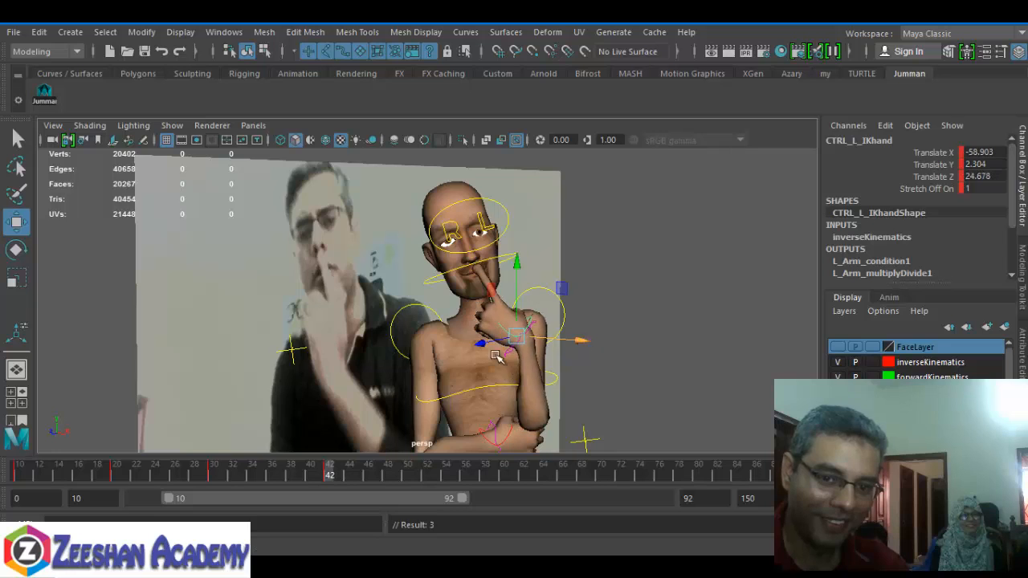
right_click_drag(500, 358, 691, 371, "alt")
middle_click_drag(644, 332, 605, 367, "alt")
left_click_drag(604, 396, 568, 408)
Rotate the left wrist control to about X -59.2, Y -6.8, Z -40.1 to match the reference finger angle
left_click(594, 416)
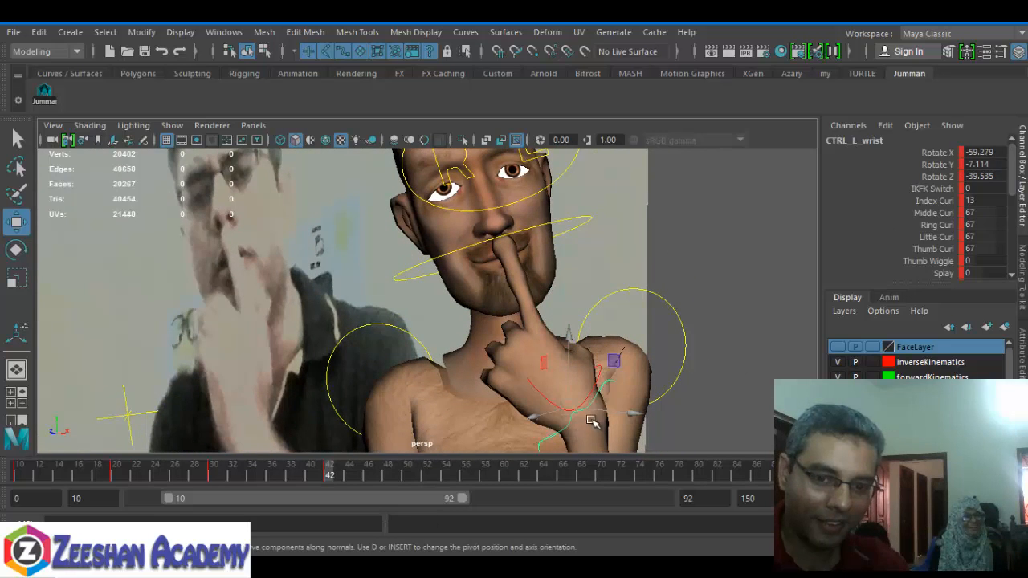
key("e")
left_click_drag(604, 349, 599, 349)
right_click_drag(593, 353, 396, 375, "alt")
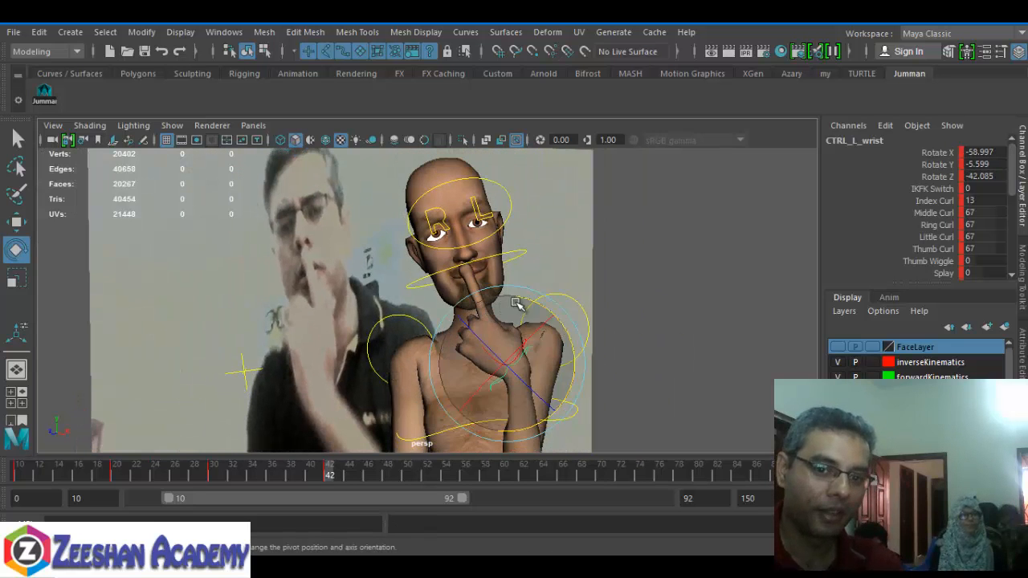
left_click_drag(546, 310, 505, 349)
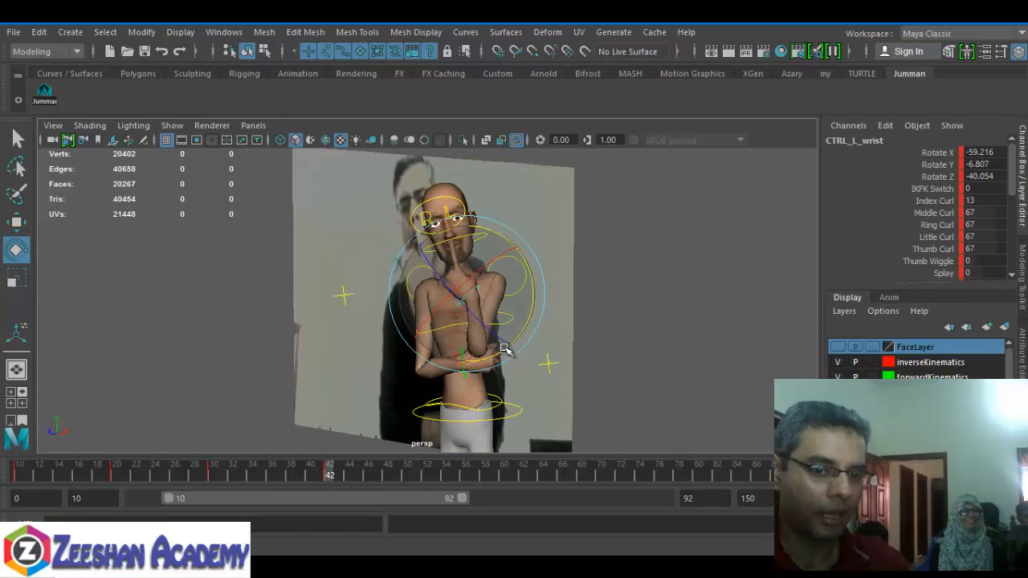
Select all the rig controls and key the pose at frame 42
left_click(44, 90)
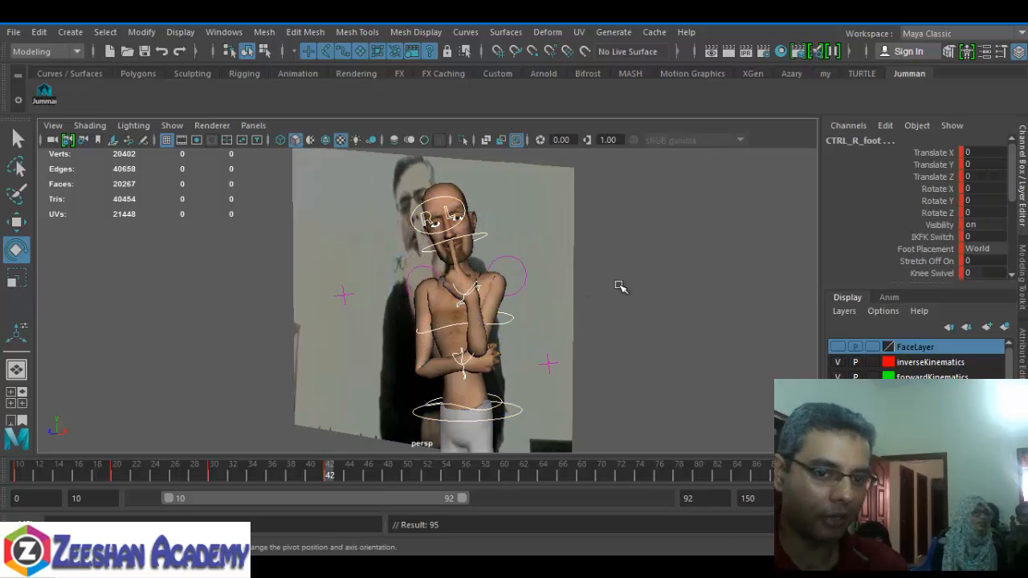
left_click_drag(563, 303, 536, 331, "alt")
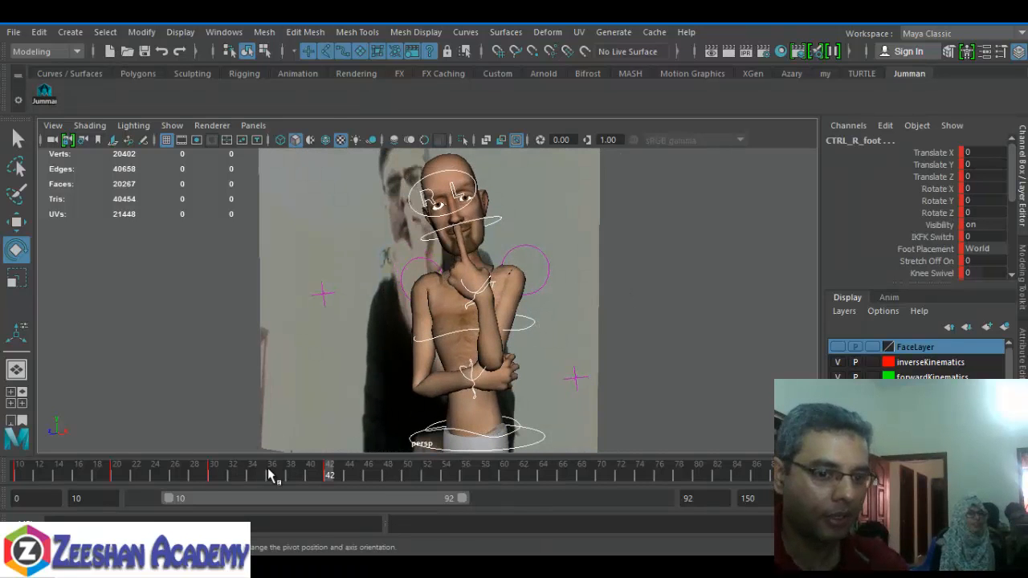
Scrub between frames 10 and 42 to compare the character's arm motion with the reference video
left_click_drag(269, 470, 5, 489)
scroll(408, 365, "down", 3)
left_click_drag(408, 366, 432, 347, "alt")
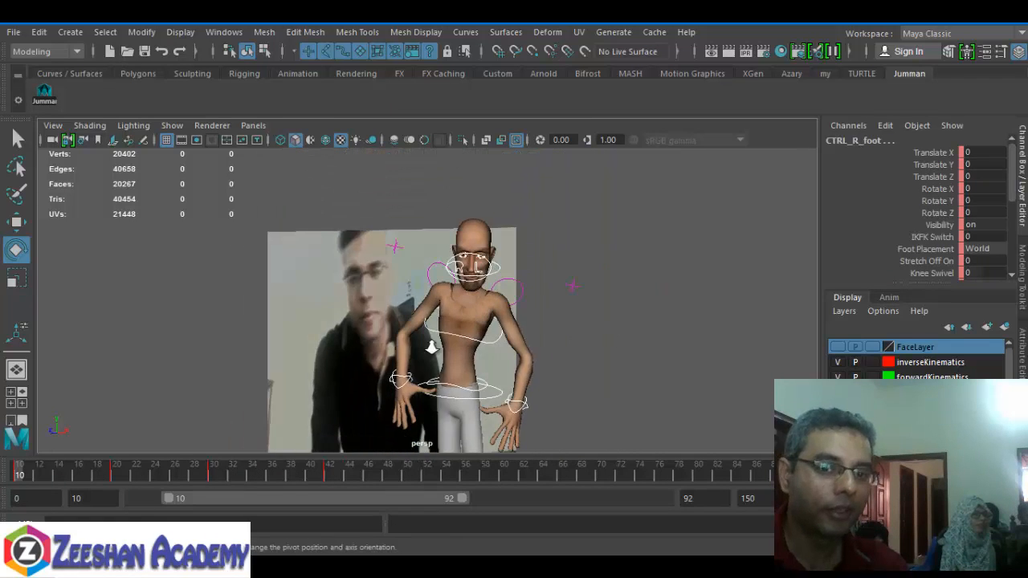
scroll(432, 347, "up", 2)
left_click_drag(21, 474, 286, 458)
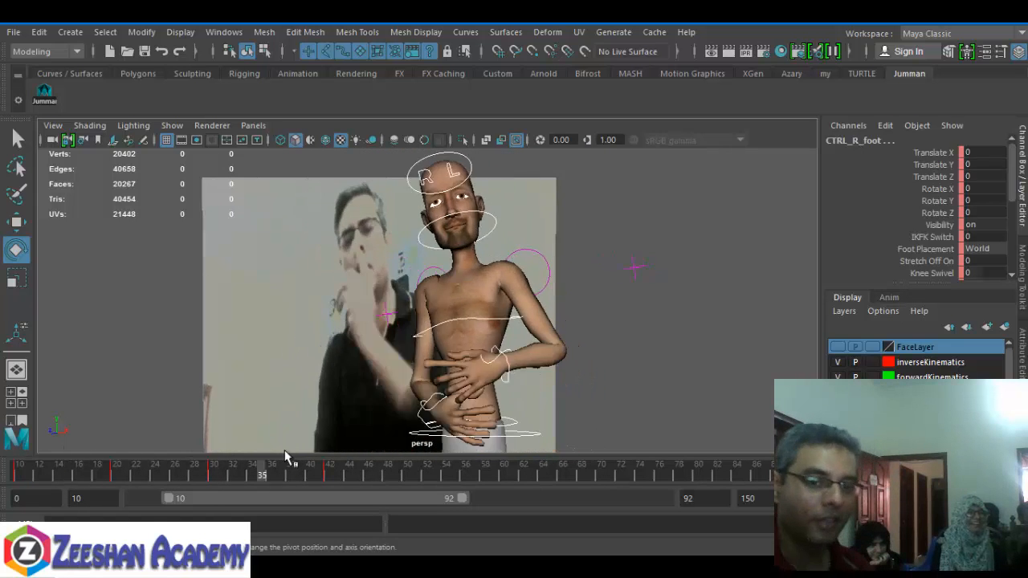
left_click_drag(122, 476, 327, 472)
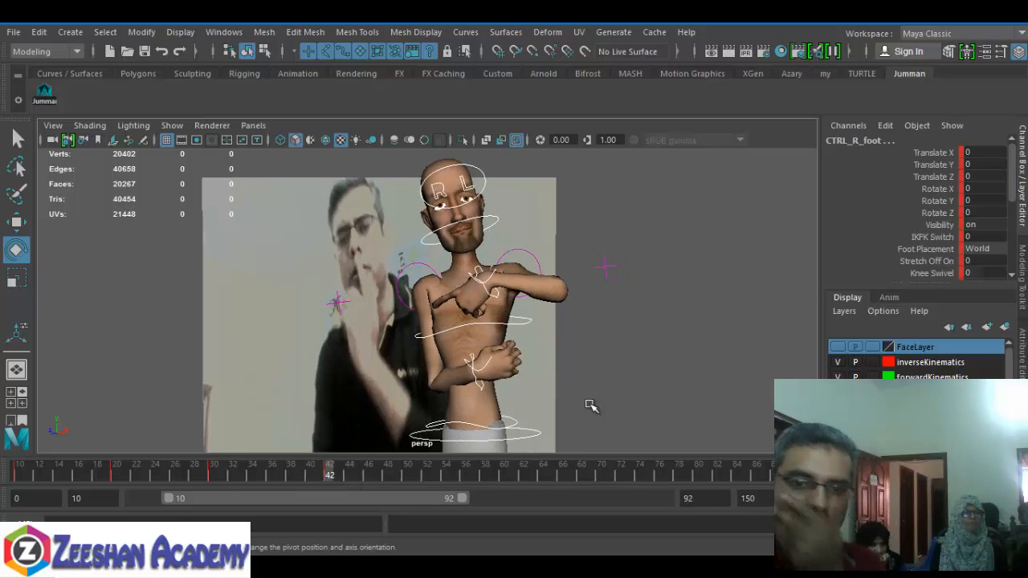
left_click(611, 319)
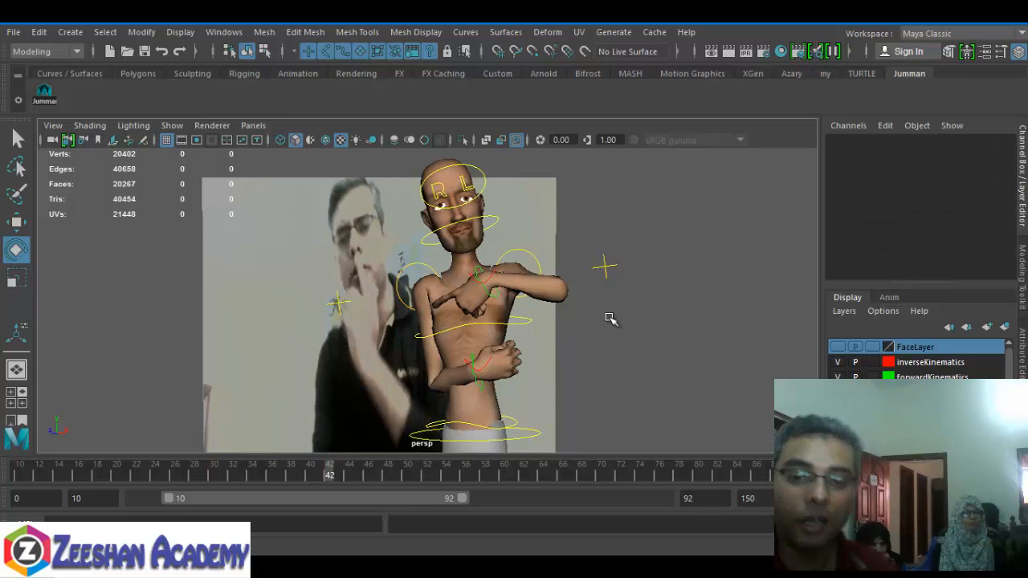
Try to correct the raised left elbow at frame 42 by moving the left arm's IK pole vector
left_click(608, 266)
key("w")
left_click_drag(608, 268, 649, 231)
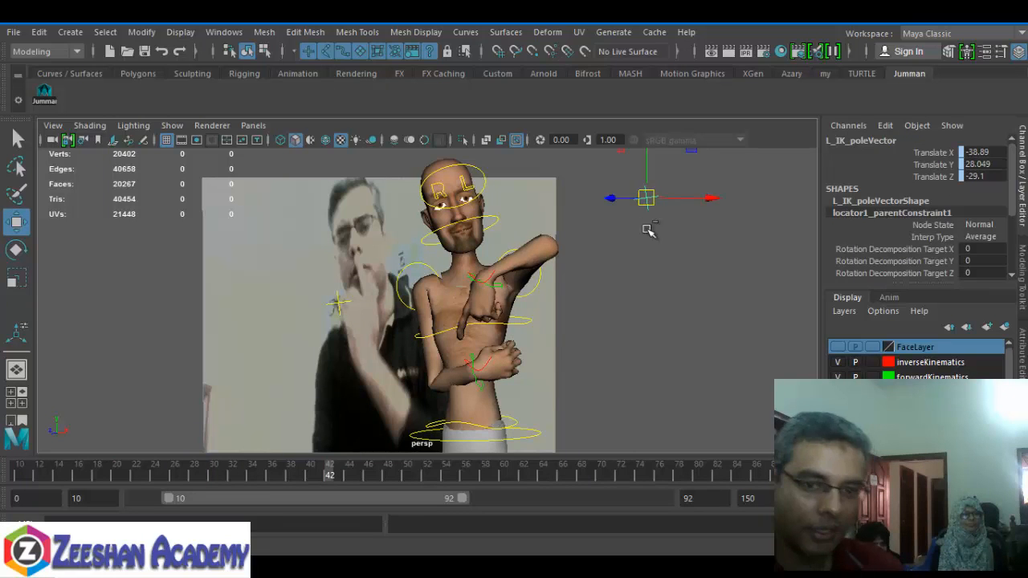
key("ctrl+z")
right_click_drag(521, 316, 605, 329, "alt")
left_click_drag(605, 328, 657, 293, "alt")
key("ctrl+z")
left_click_drag(657, 294, 661, 345, "alt")
left_click_drag(680, 231, 652, 333)
scroll(1018, 193, "down", 5)
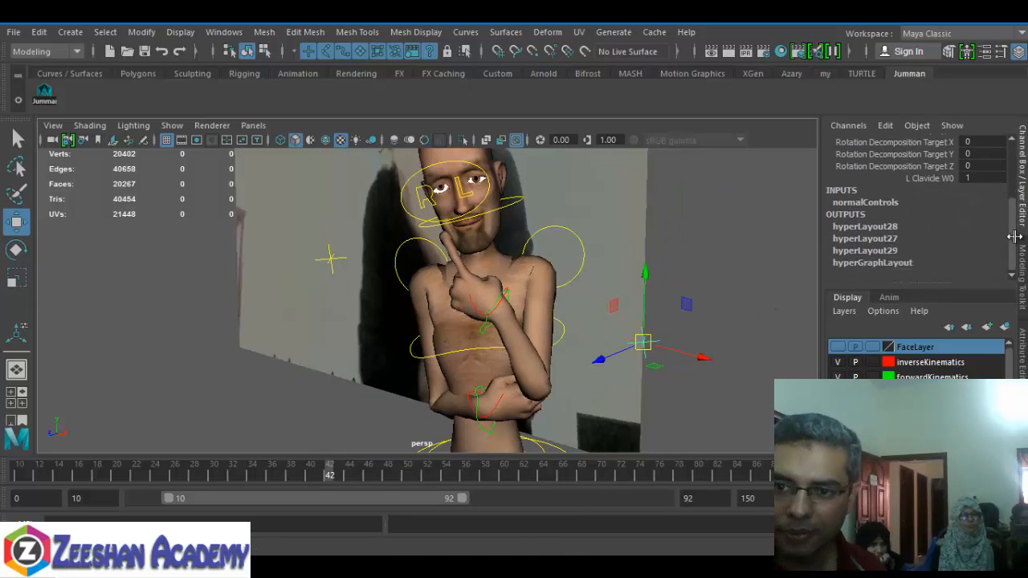
scroll(1018, 192, "up", 6)
key("ctrl+z")
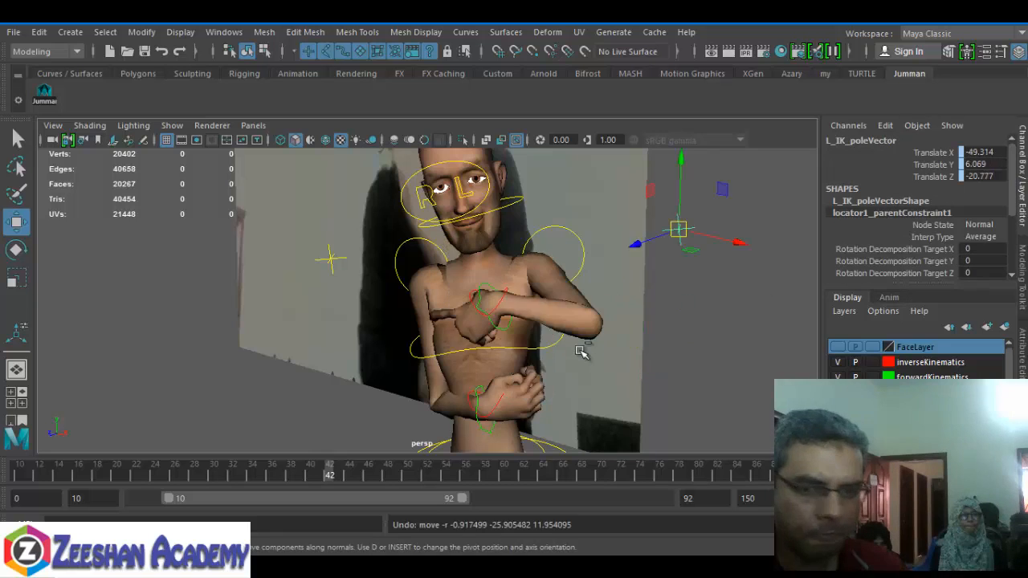
Break the connections on Translate X, Y and Z of the left arm's IK pole vector
left_click_drag(551, 328, 610, 332, "alt")
middle_click_drag(610, 332, 599, 296, "alt")
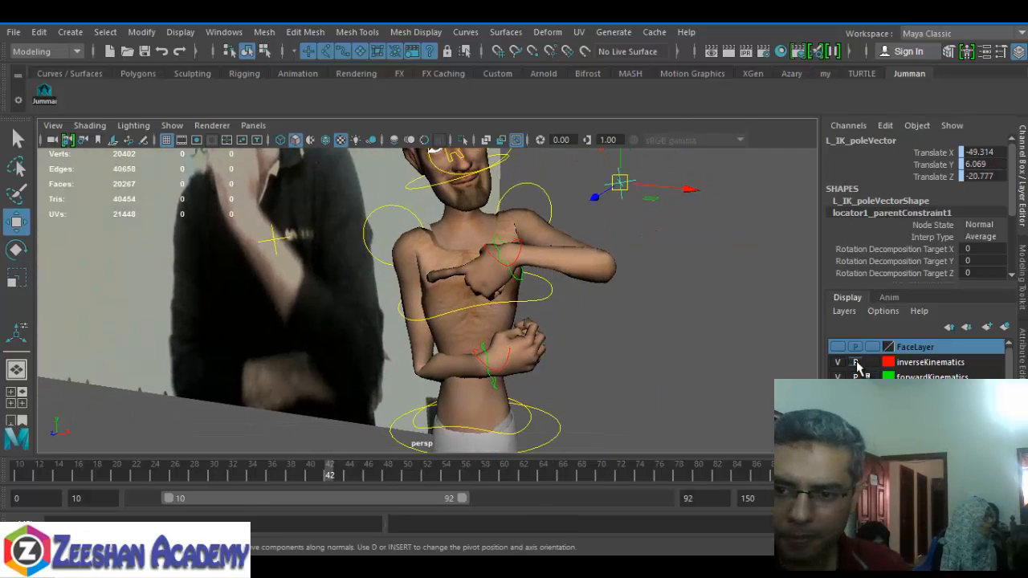
middle_click_drag(526, 237, 528, 272, "alt")
left_click(515, 300)
right_click_drag(523, 313, 631, 327, "alt")
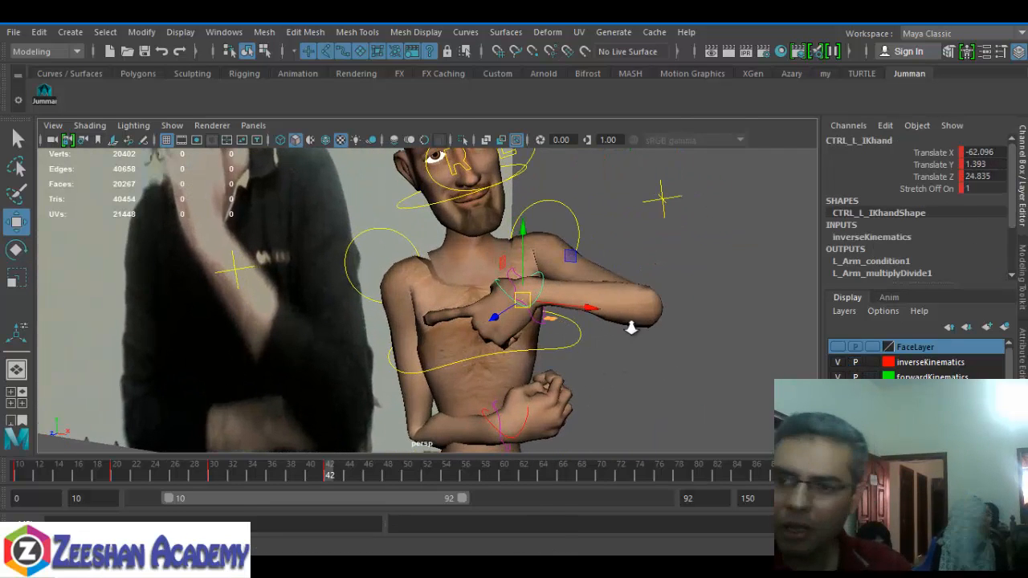
left_click(535, 321)
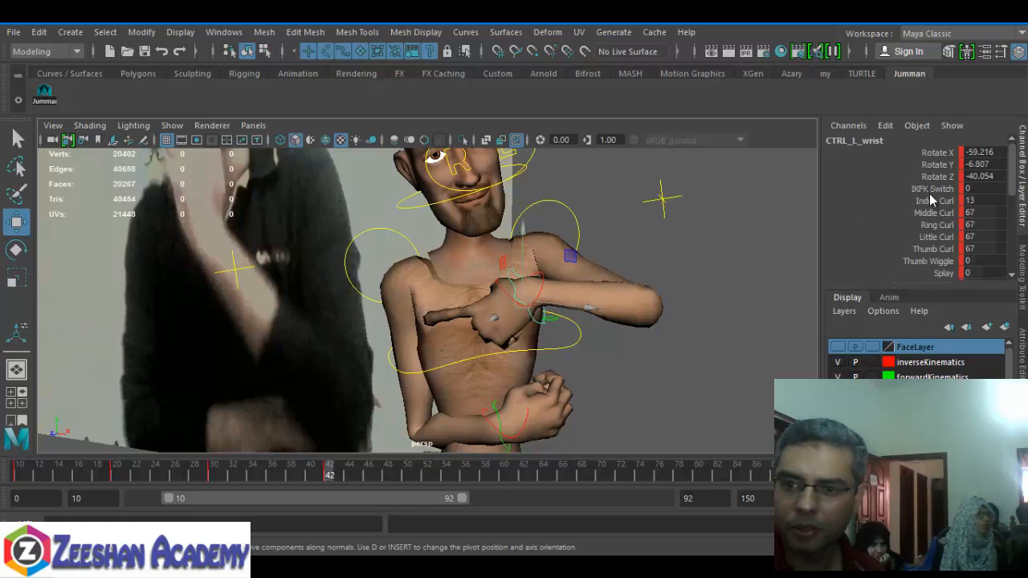
left_click(664, 203)
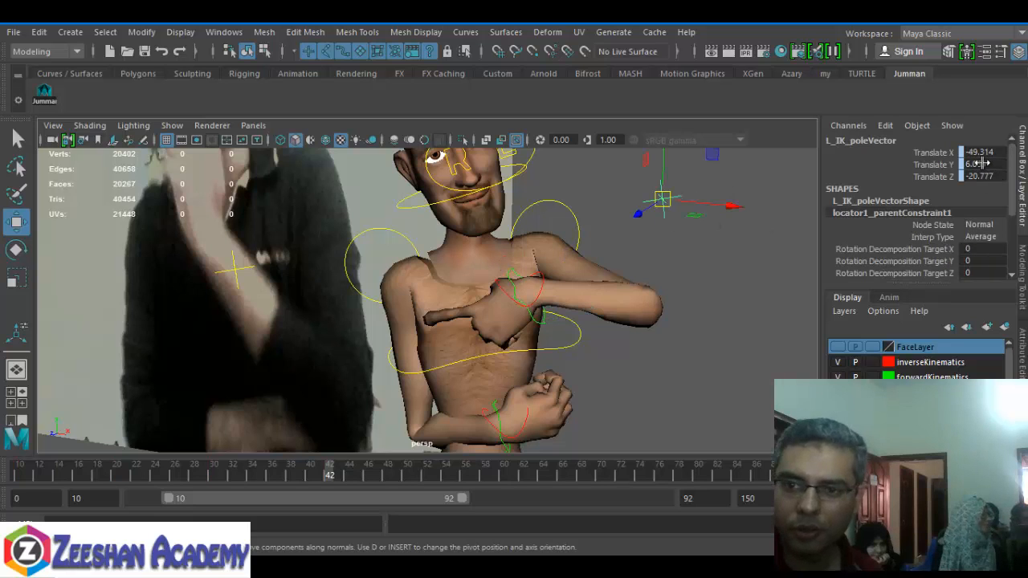
left_click_drag(945, 154, 941, 176)
right_click(941, 176)
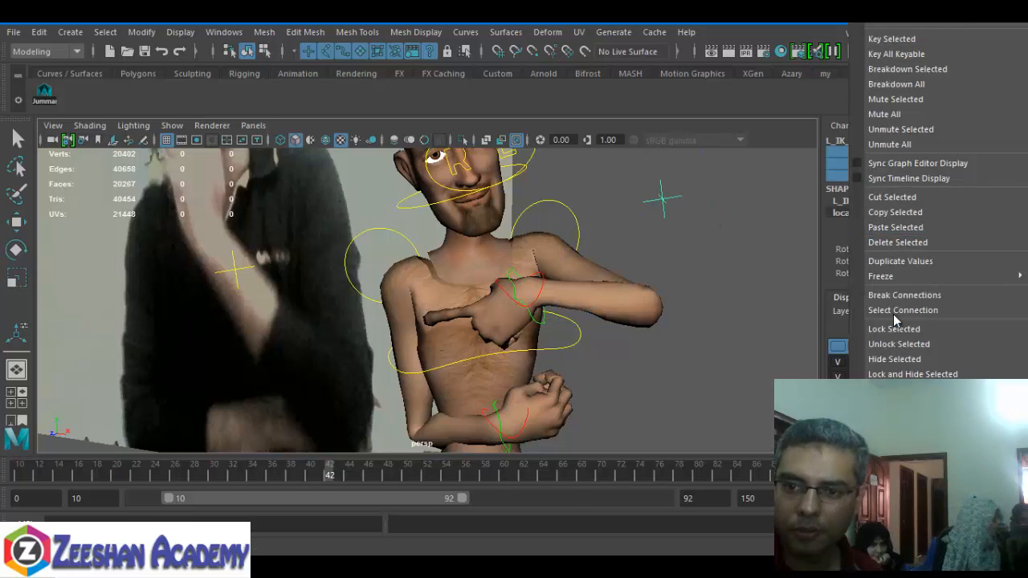
left_click(919, 295)
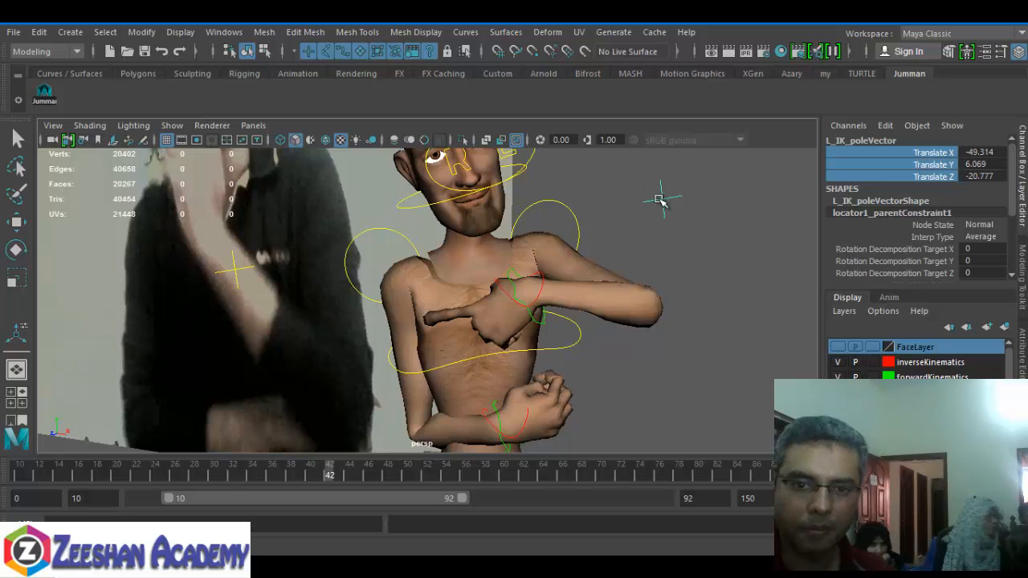
Move the left IK pole vector to about X -52.5, Y -30.2, Z -7.7 and key it at frame 42
left_click_drag(649, 263, 652, 242, "alt")
key("w")
left_click_drag(681, 207, 634, 397)
scroll(587, 363, "down", 3)
mouse_move(554, 353)
left_mouse_down("alt")
mouse_move(477, 356)
mouse_move(551, 349)
left_mouse_up("alt")
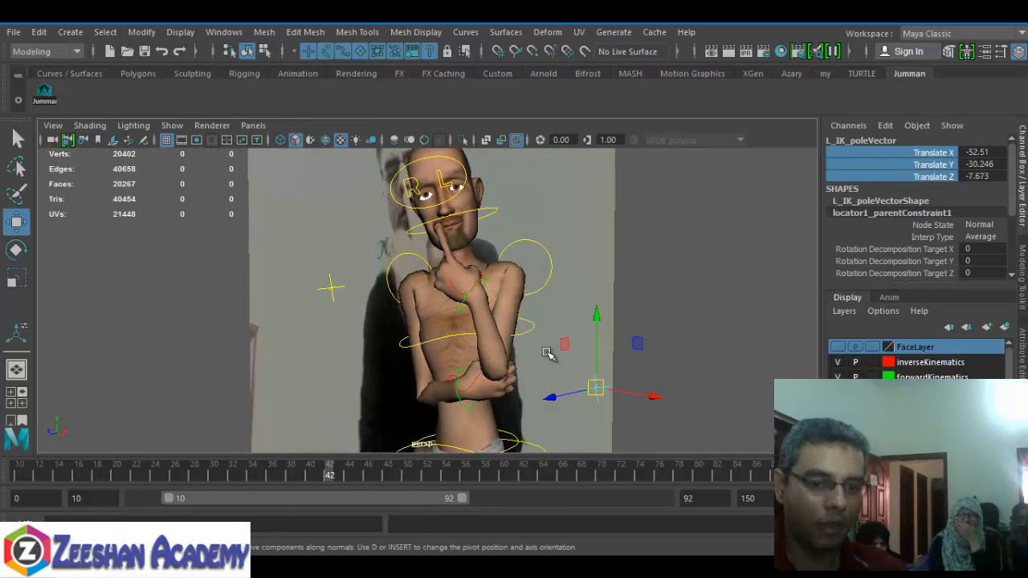
left_click_drag(436, 338, 497, 341, "alt")
Break the translate connections of the right arm's IK pole vector and key it at frame 42
left_click(314, 281)
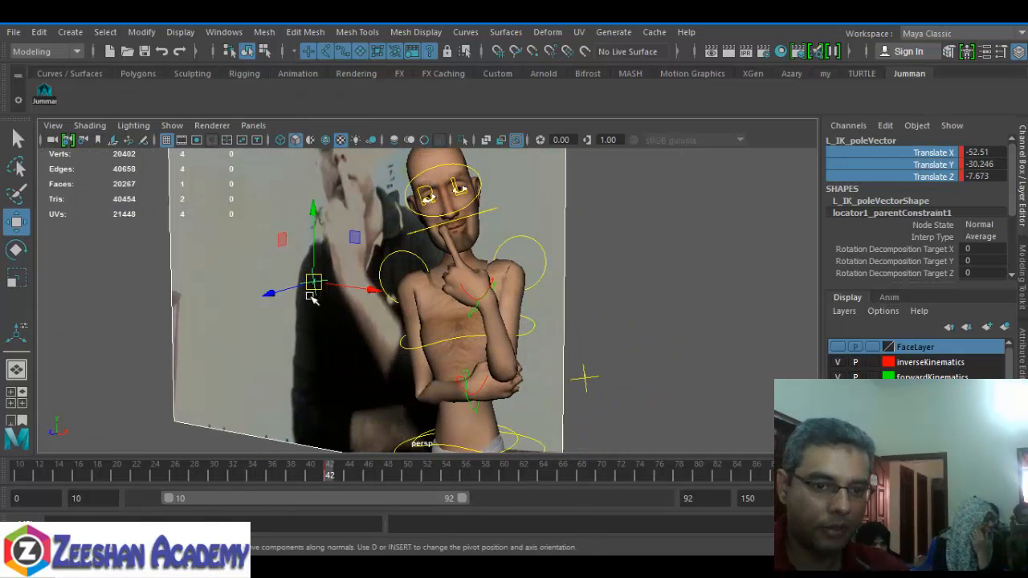
right_click_drag(944, 183, 344, 305)
left_click_drag(337, 333, 465, 388, "alt")
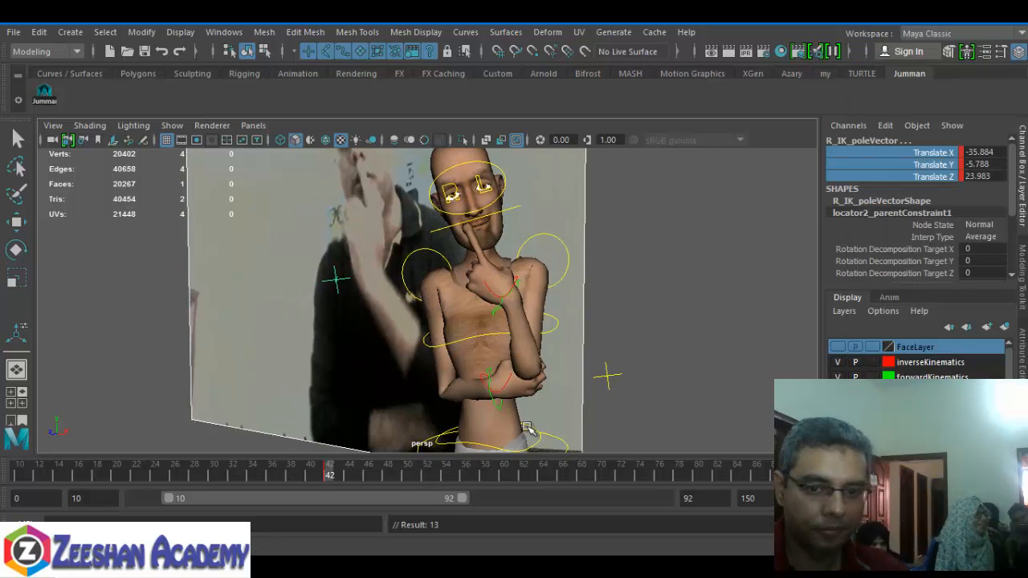
At frame 16, move the left IK pole vector to about X -53.2, Y -31.9, Z -6.8 and key it
left_click_drag(329, 478, 78, 475)
left_click(604, 375)
key("w")
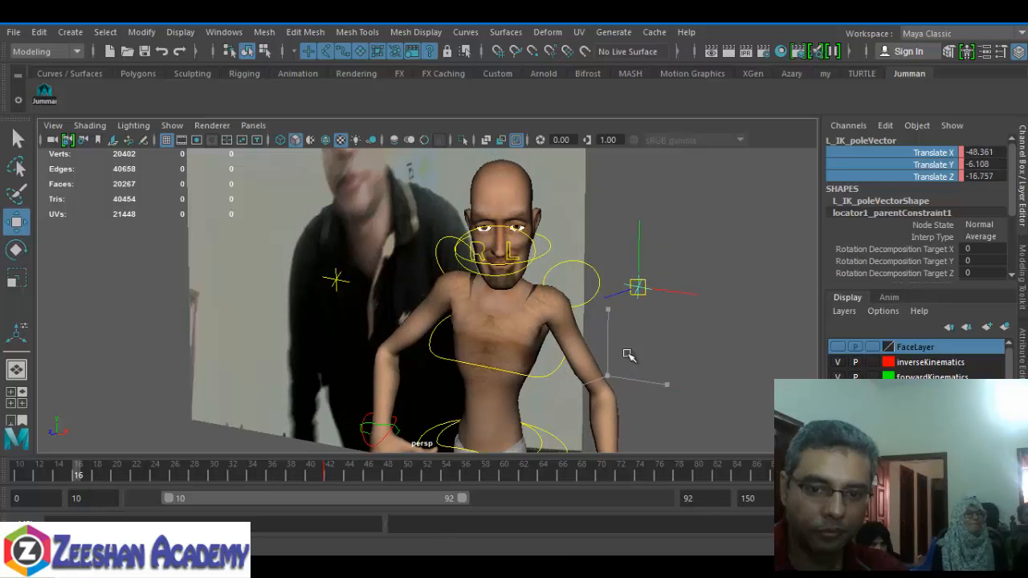
left_click_drag(607, 387, 625, 318, "alt")
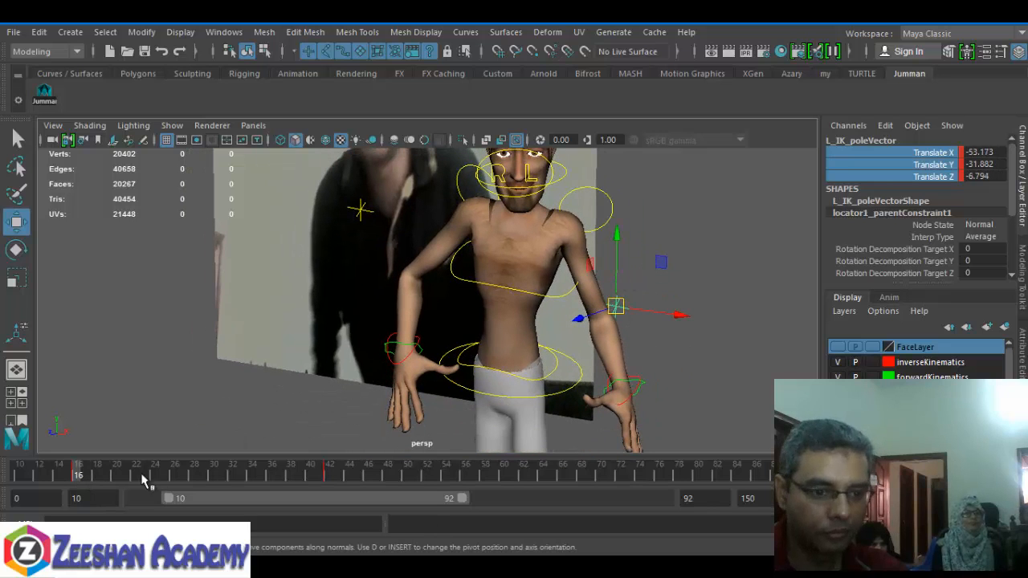
At frame 30, move the right arm's IK pole vector to about X -11, Y -17.7, Z 13.8 and key it
left_click_drag(84, 478, 213, 477)
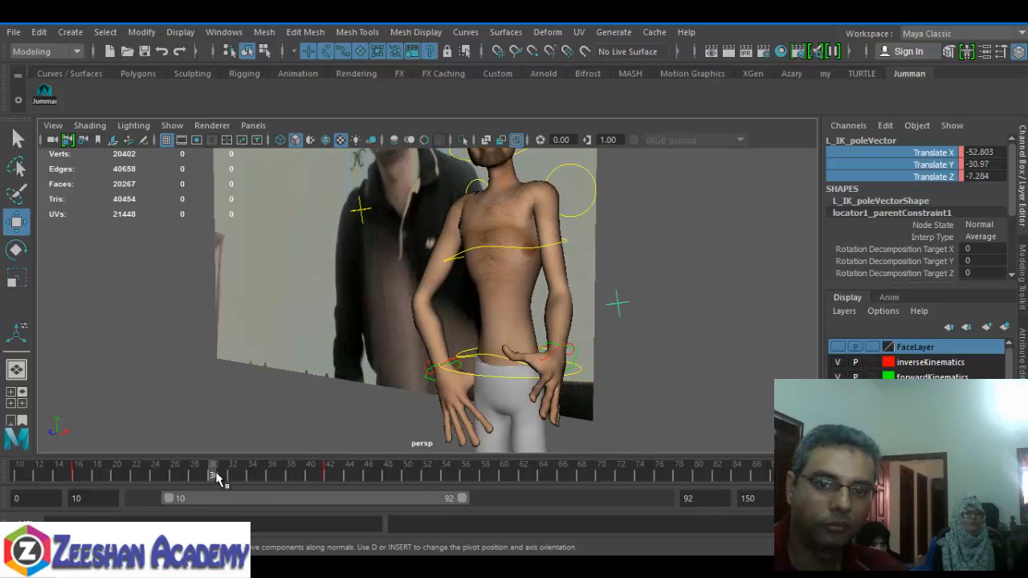
left_click_drag(363, 217, 366, 221)
left_click_drag(366, 221, 435, 249, "alt")
left_click(347, 211)
key("ctrl+z")
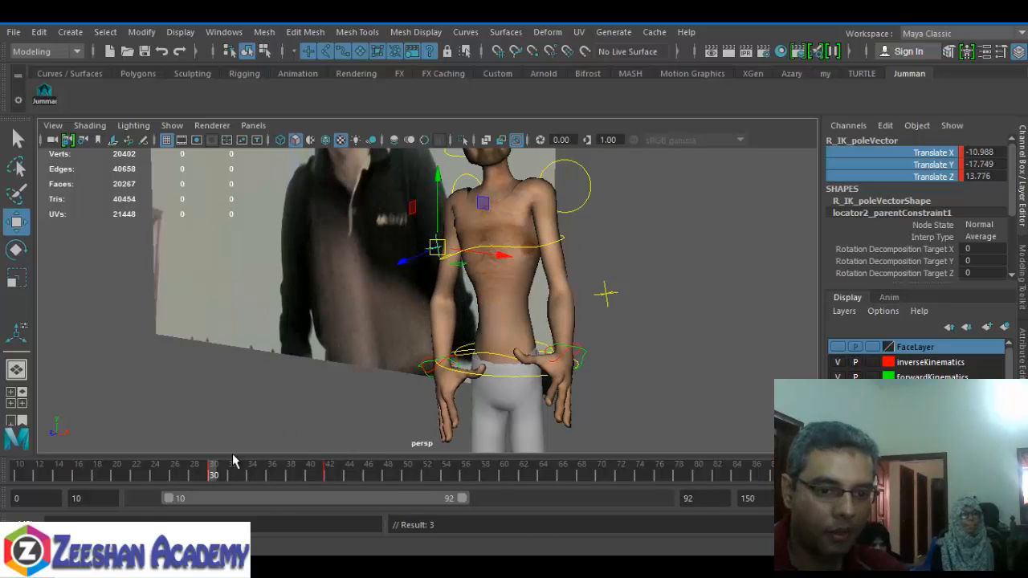
At frame 42, move the left arm's IK pole vector to about X -54.1, Y -32.9, Z -6 and key it
left_click_drag(213, 474, 320, 491)
middle_click_drag(660, 235, 654, 301, "alt")
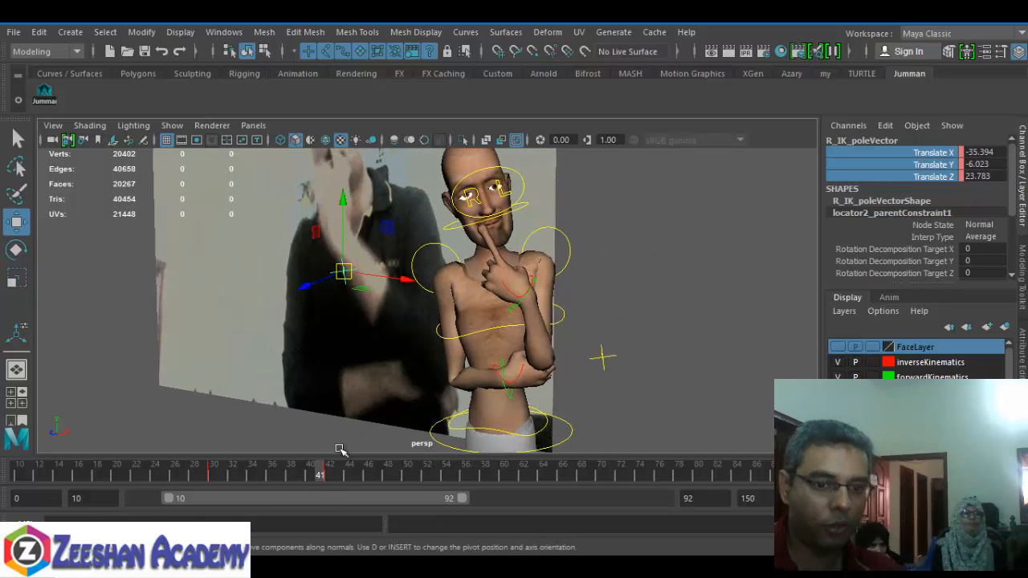
left_click(329, 476)
left_click_drag(474, 326, 595, 383, "alt")
left_click(606, 372)
scroll(540, 279, "up", 1)
left_click(487, 270)
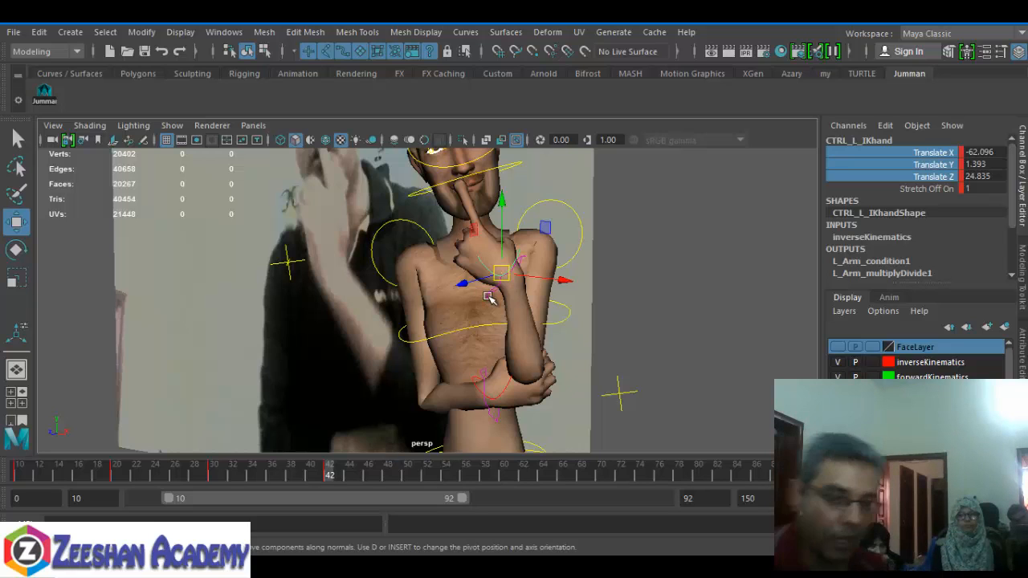
left_click(628, 392)
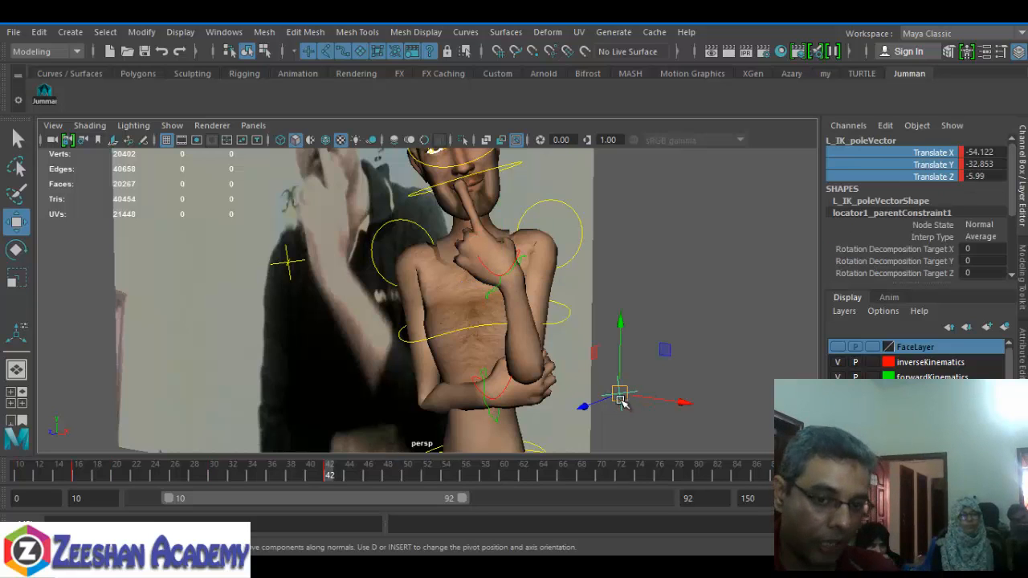
Disable selection of surface objects so the body mesh cannot be picked, and select the left wrist control
scroll(559, 296, "up", 6)
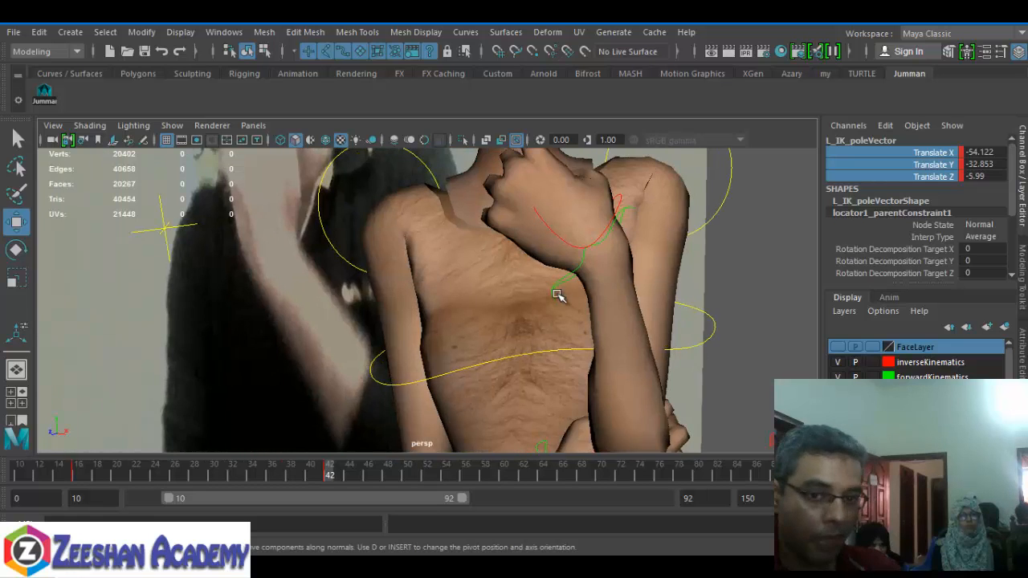
middle_click_drag(647, 229, 588, 287, "alt")
left_click(534, 301)
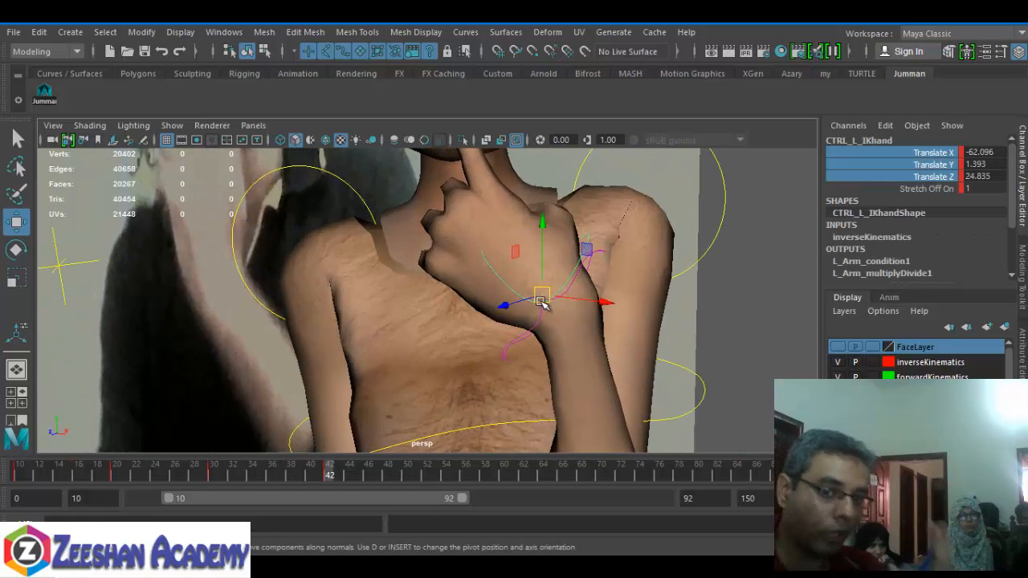
left_click(536, 318)
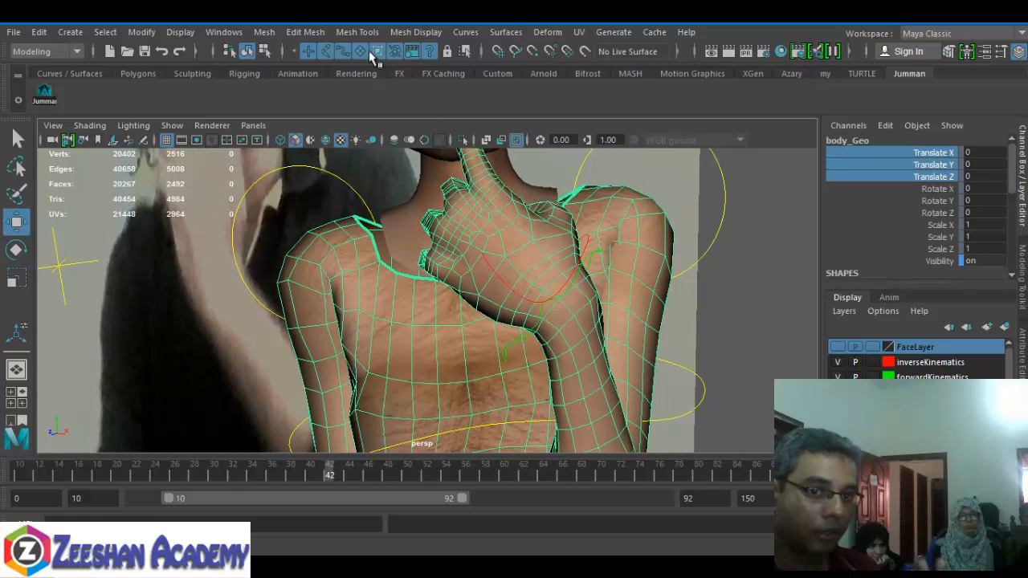
left_click(717, 233)
left_click(536, 305)
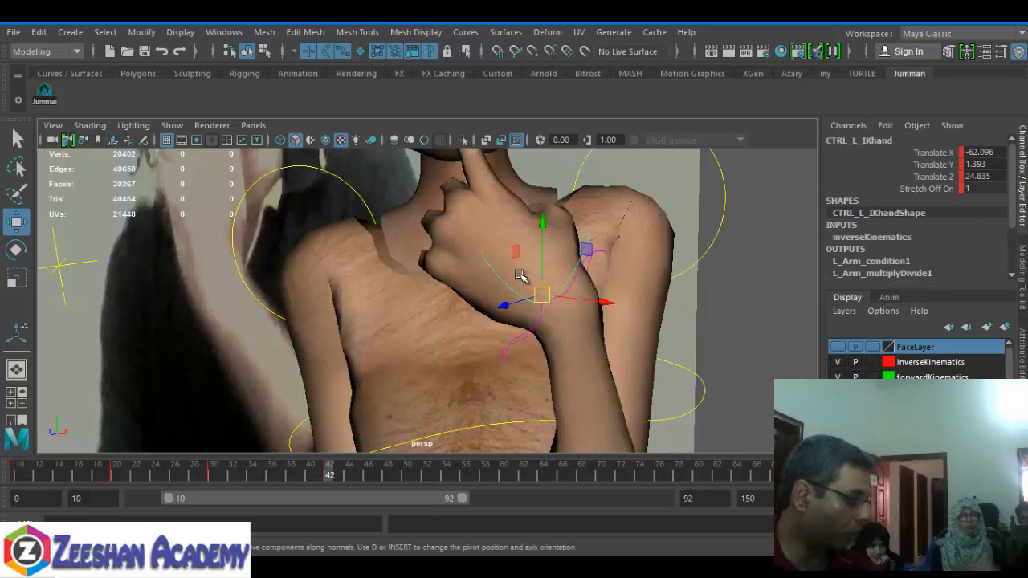
left_click(543, 316)
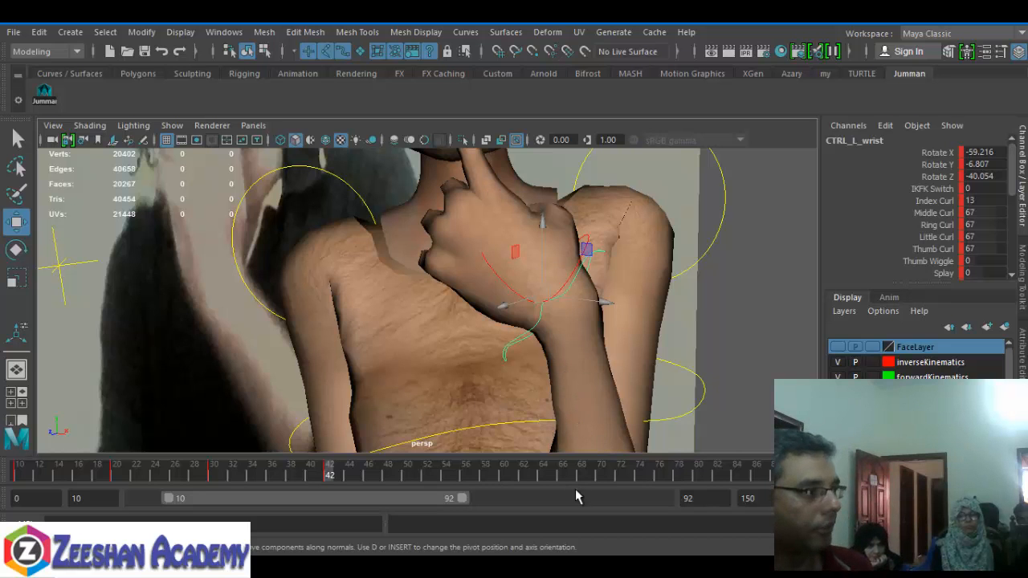
Rotate the left wrist to about X -63.3, Y -17.3, Z -20.7 to match the reference hand, and key it at frame 42
left_click_drag(558, 443, 316, 329, "alt")
middle_click_drag(554, 277, 546, 356, "alt")
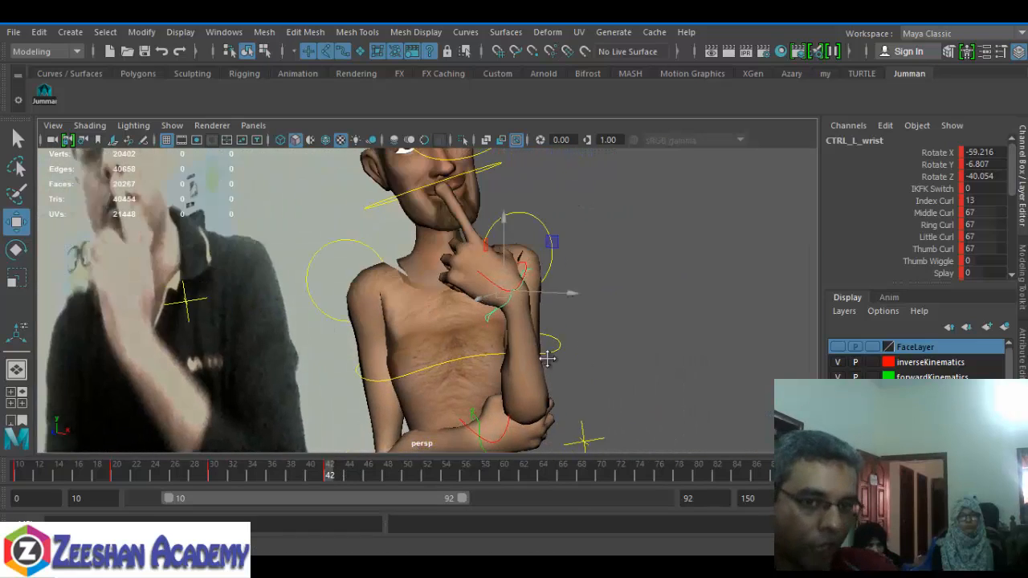
left_click_drag(546, 356, 452, 342, "alt")
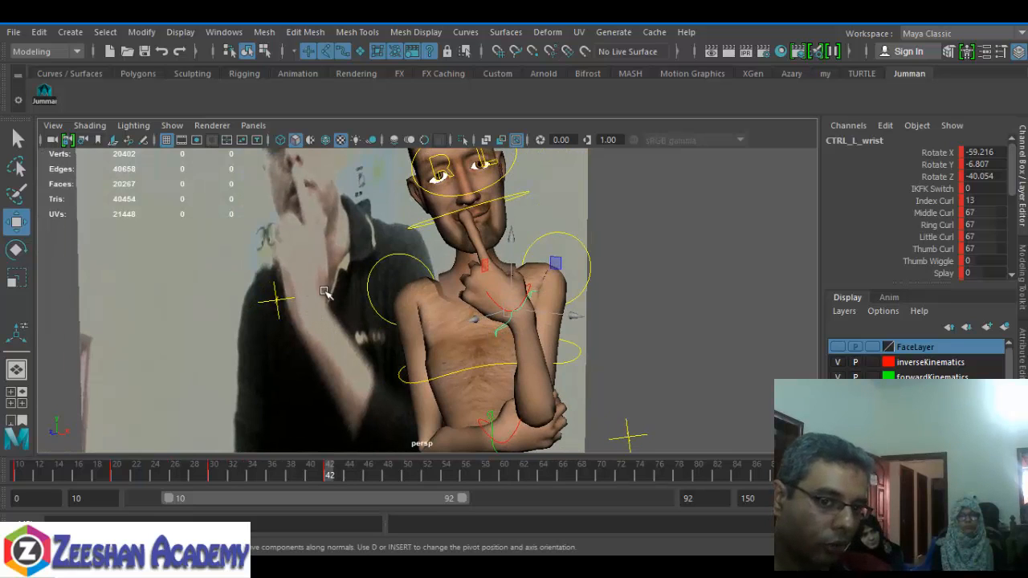
left_click_drag(510, 319, 523, 327, "alt")
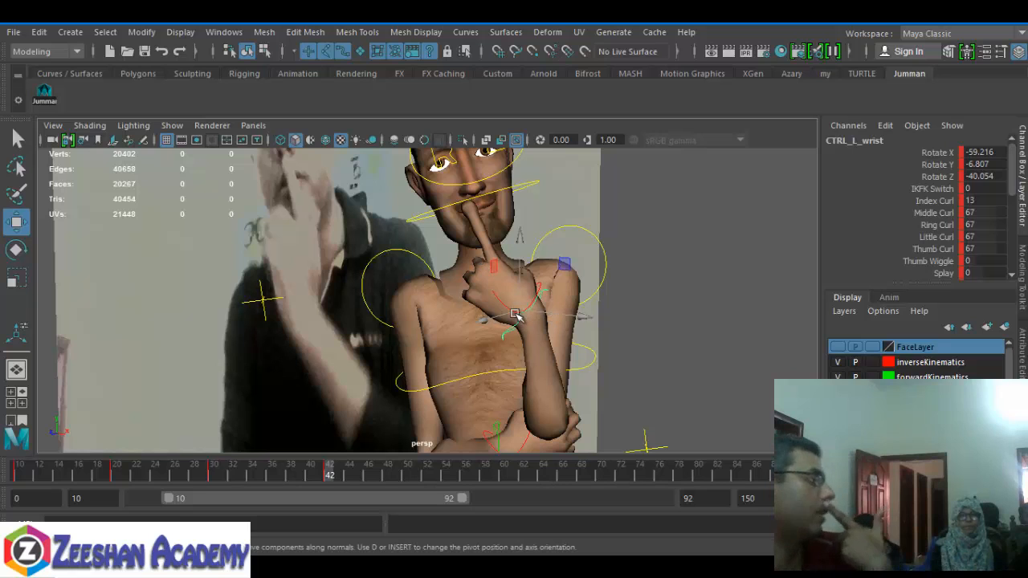
right_click_drag(515, 314, 590, 265, "alt")
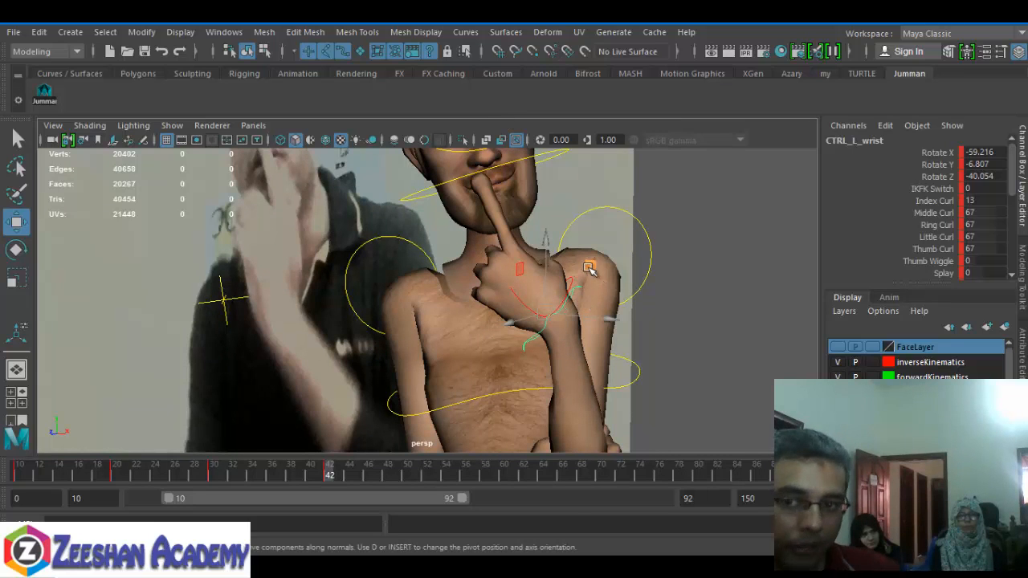
key("e")
middle_click_drag(590, 266, 586, 283, "alt")
left_click_drag(567, 272, 575, 316)
key("s")
key("q")
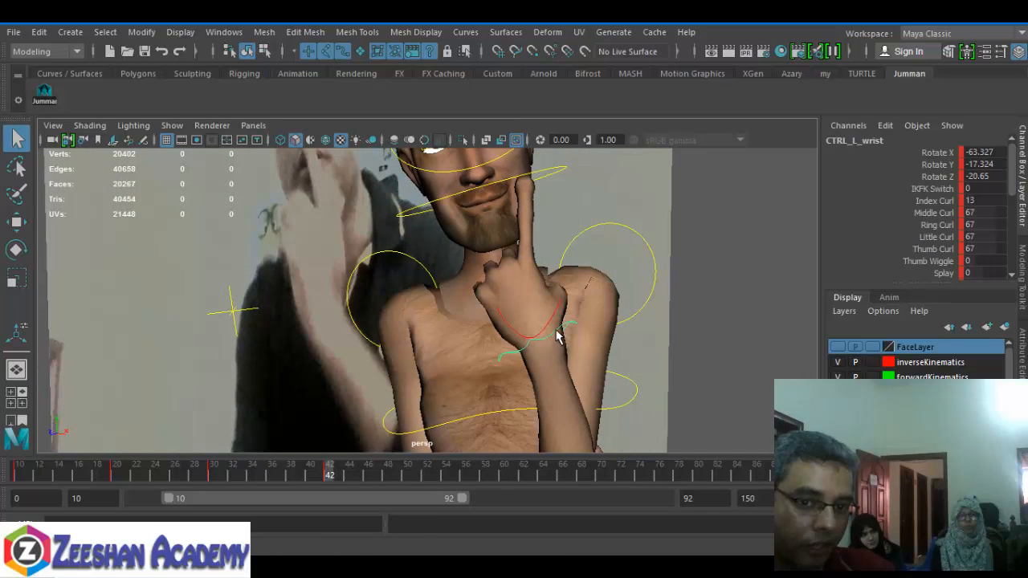
Move the left IK hand control to about X -66.1, Y 0.4, Z 25.4 so the finger meets the lips, and key it
key("w")
left_click(562, 312)
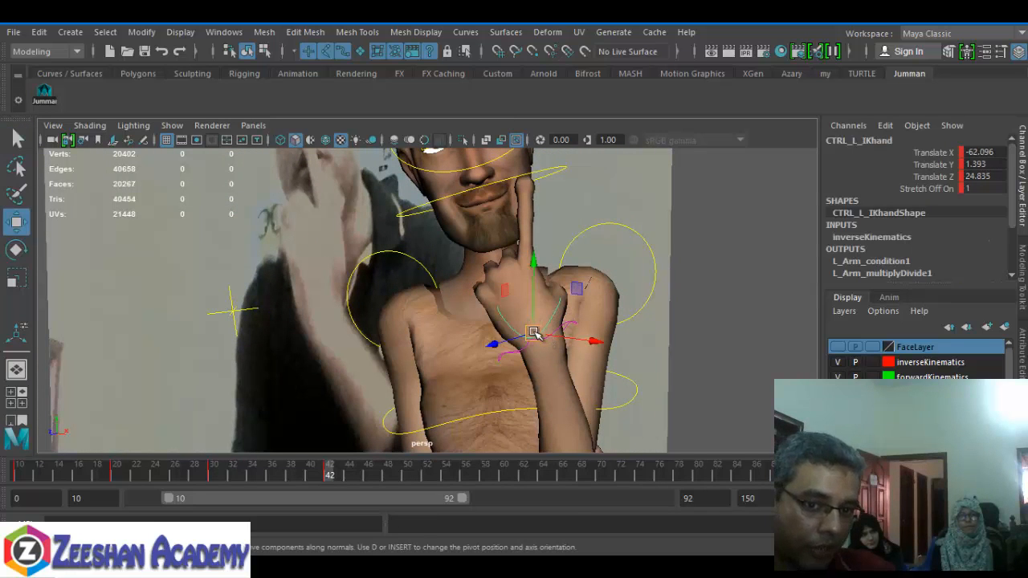
left_click_drag(534, 334, 509, 354)
key("e")
key("w")
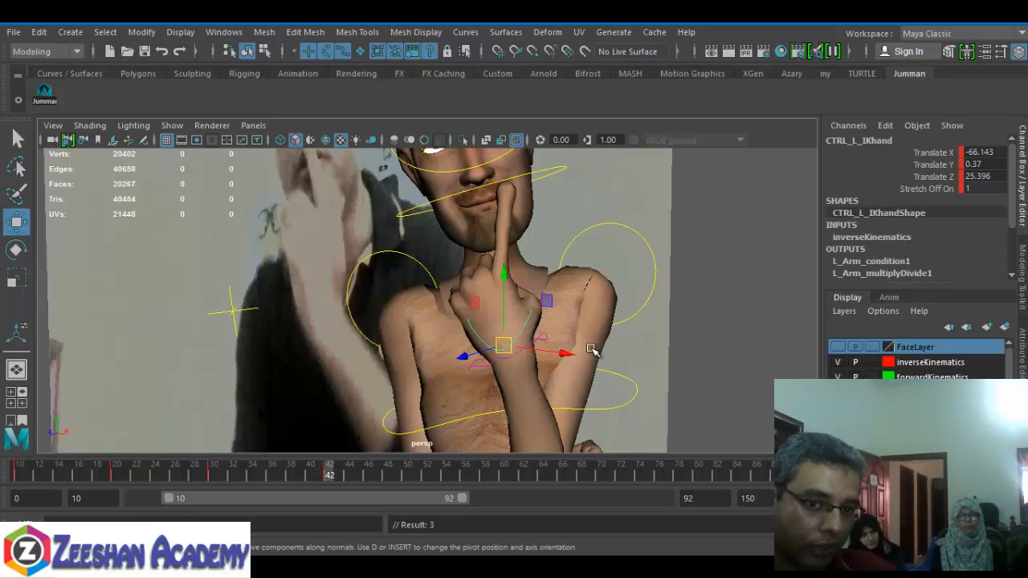
middle_click_drag(587, 322, 555, 252, "alt")
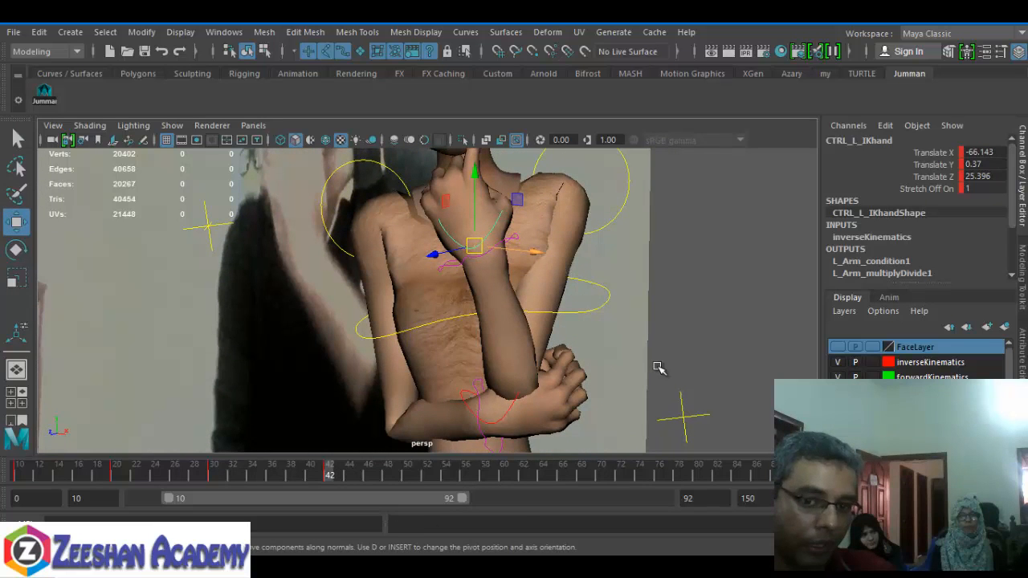
Shift the left arm's IK pole vector to about X -46.4, Y -28.7, Z -12.4 and key it at frame 42
left_click(691, 416)
left_click(685, 414)
left_click_drag(687, 415, 750, 388)
key("s")
middle_click_drag(644, 348, 666, 415, "alt")
right_click_drag(665, 415, 470, 313, "alt")
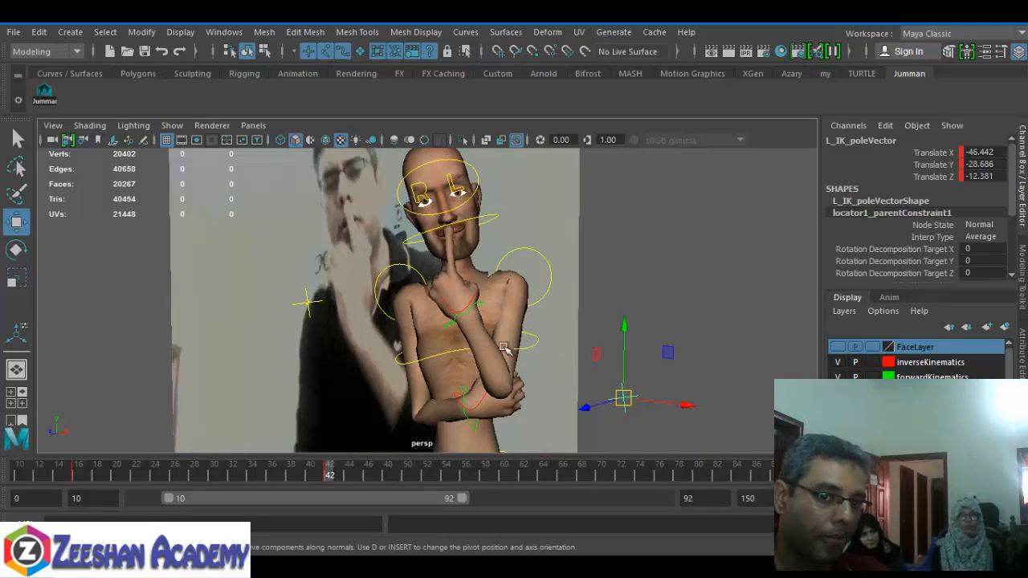
Refine the frame 42 pose with the left IK hand at about X -64.5, Y 0.1, Z 25.3 and the wrist rotated to about -62.5, -15.8, -23.7
left_click(466, 306)
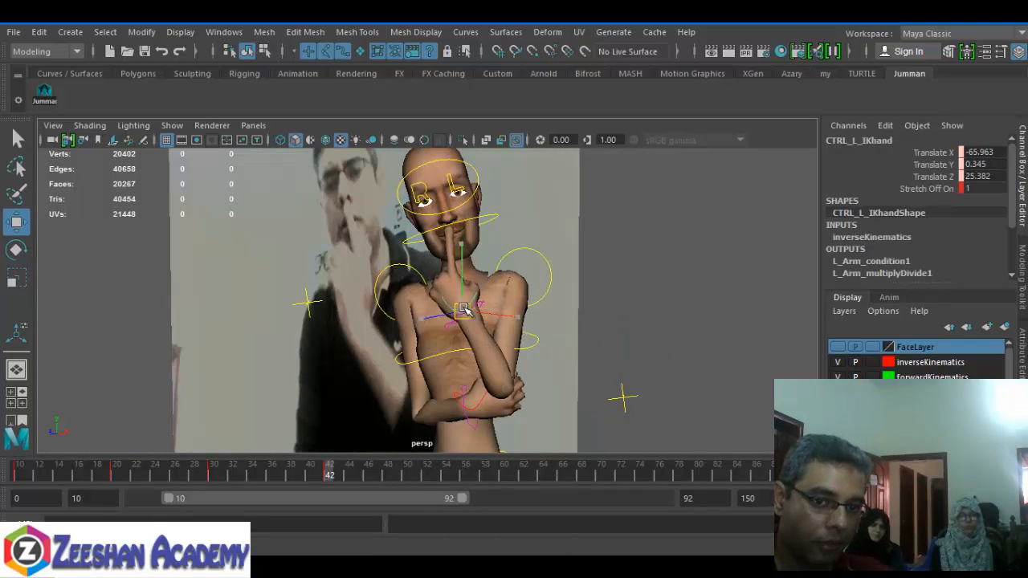
key("e")
key("q")
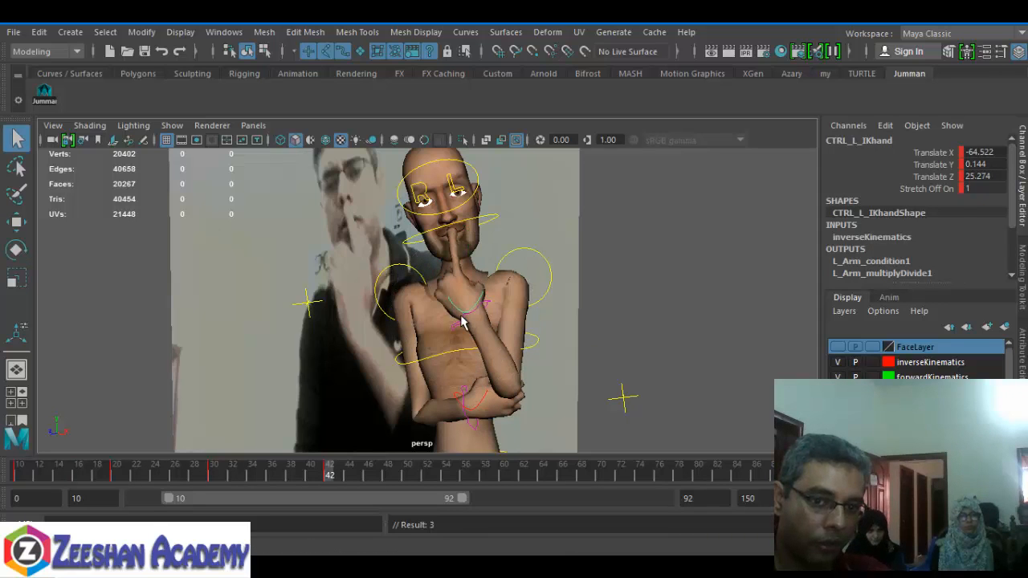
left_click(472, 329)
key("e")
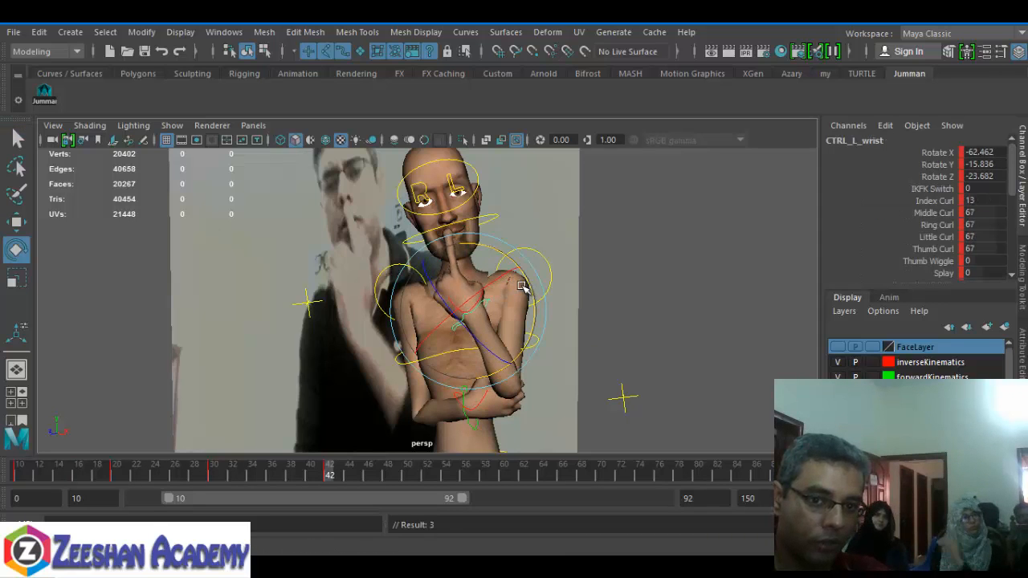
left_click(621, 395)
middle_click_drag(649, 382, 640, 351, "alt")
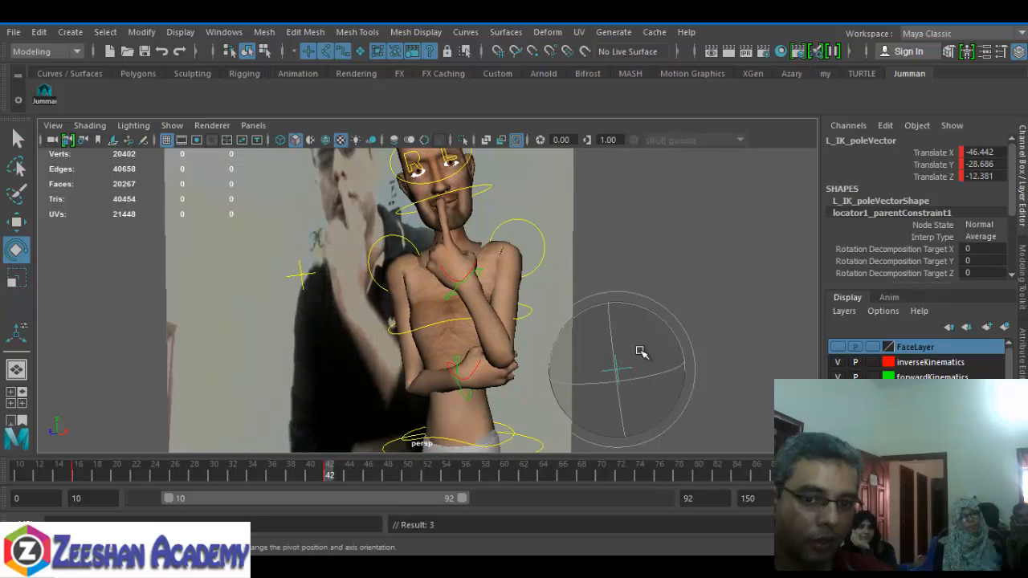
middle_click_drag(559, 312, 564, 362, "alt")
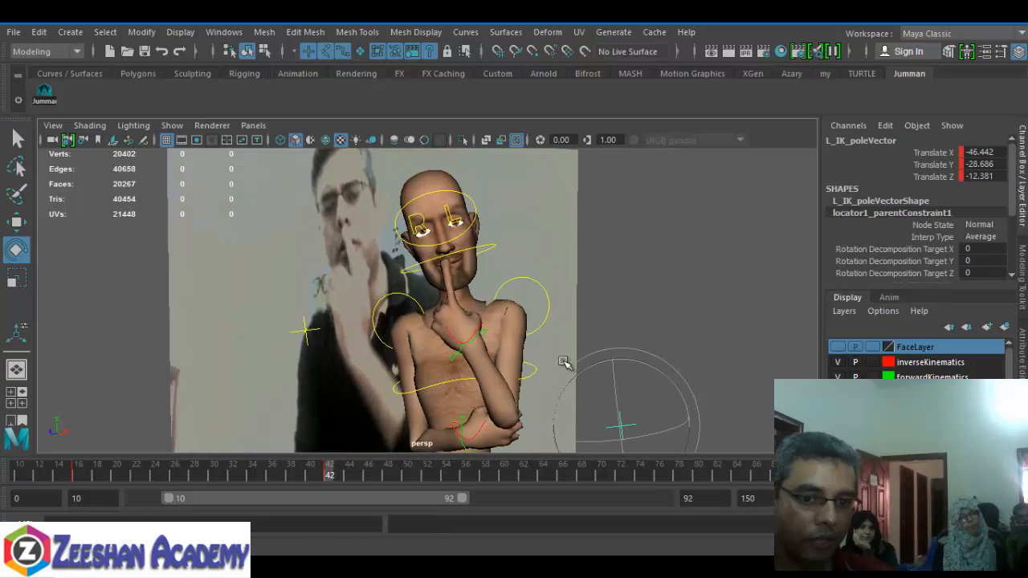
Select all of the rig's controls with the Jumman script, review the motion along the timeline and go to frame 50
left_click(46, 96)
scroll(505, 328, "down", 1)
middle_click_drag(436, 344, 444, 287, "alt")
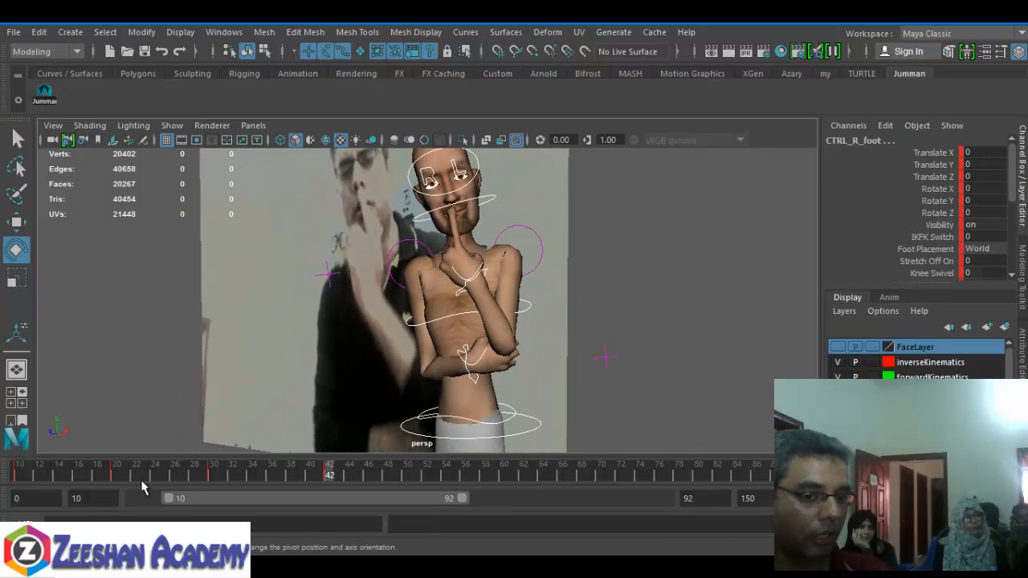
left_click_drag(293, 464, 117, 468)
mouse_move(105, 431)
left_mouse_down()
mouse_move(359, 426)
mouse_move(299, 443)
mouse_move(403, 478)
left_mouse_up()
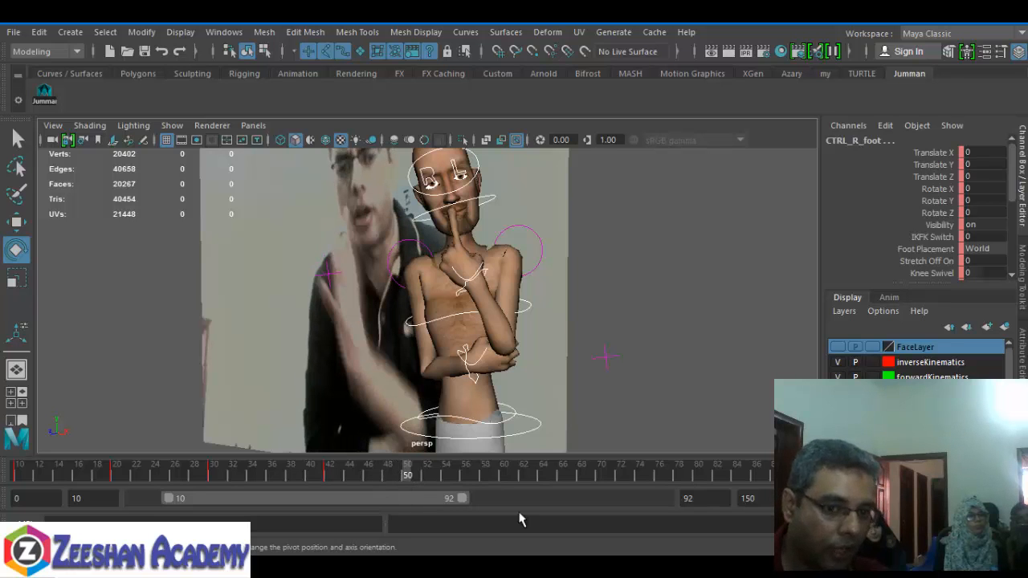
At frame 50, lower the right arm's IK pole vector to about X -34.1, Y -42.5, Z 28.9 and key it
left_click_drag(546, 292, 519, 366, "alt")
left_click(461, 363)
left_click_drag(520, 363, 431, 358, "alt")
middle_click_drag(510, 407, 530, 358, "alt")
key("q")
left_click_drag(530, 358, 489, 402, "alt")
left_click(514, 386)
key("w")
left_click(353, 242)
left_click_drag(345, 254, 339, 393)
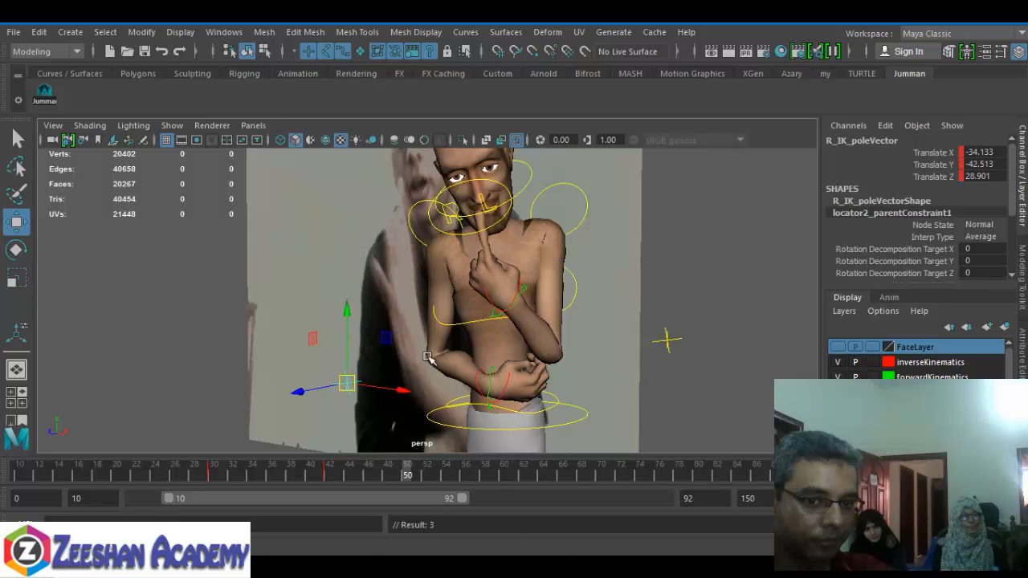
At frame 50, move the left IK hand control forward from the face to about X -68.3, Y 1.1, Z 37.8 and key it
left_click_drag(427, 356, 489, 345, "alt")
middle_click_drag(489, 344, 487, 374, "alt")
left_click_drag(702, 368, 680, 404)
left_click_drag(634, 331, 539, 314, "alt")
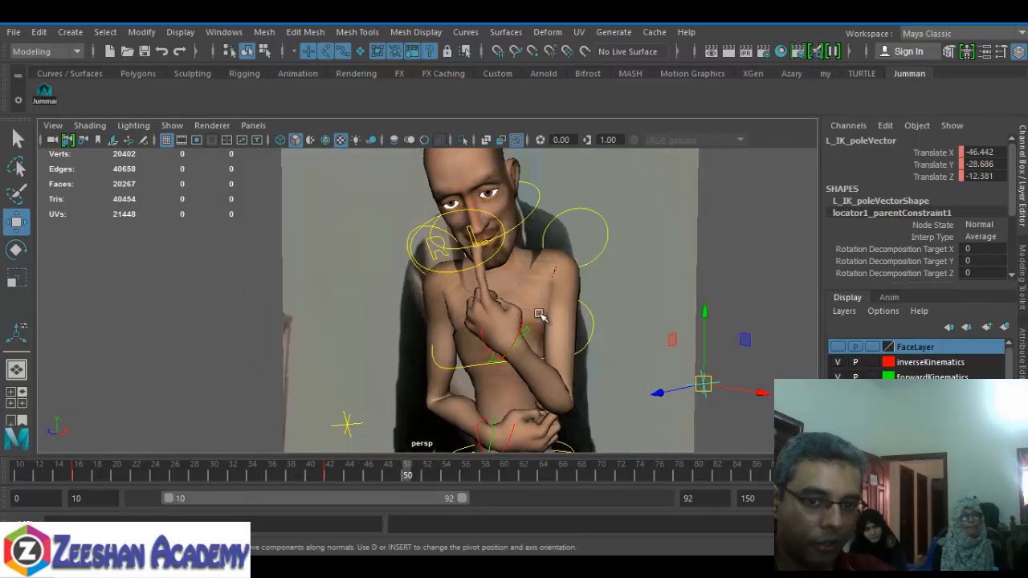
left_click(521, 331)
left_click_drag(517, 347, 393, 345, "alt")
key("e")
key("q")
left_click(388, 372)
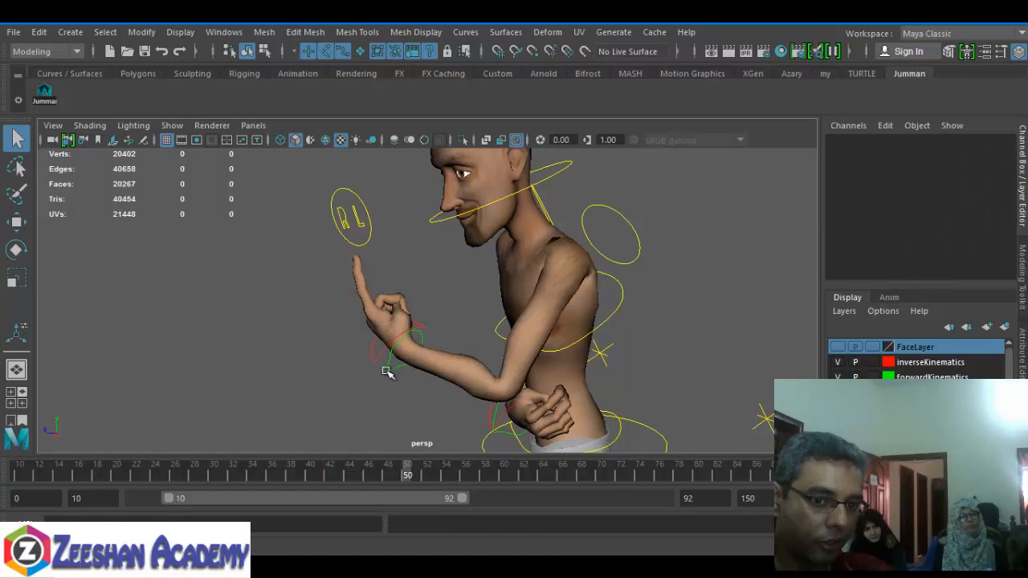
Save the scene and rotate the left wrist control to about X -20.9 at frame 50
key("e")
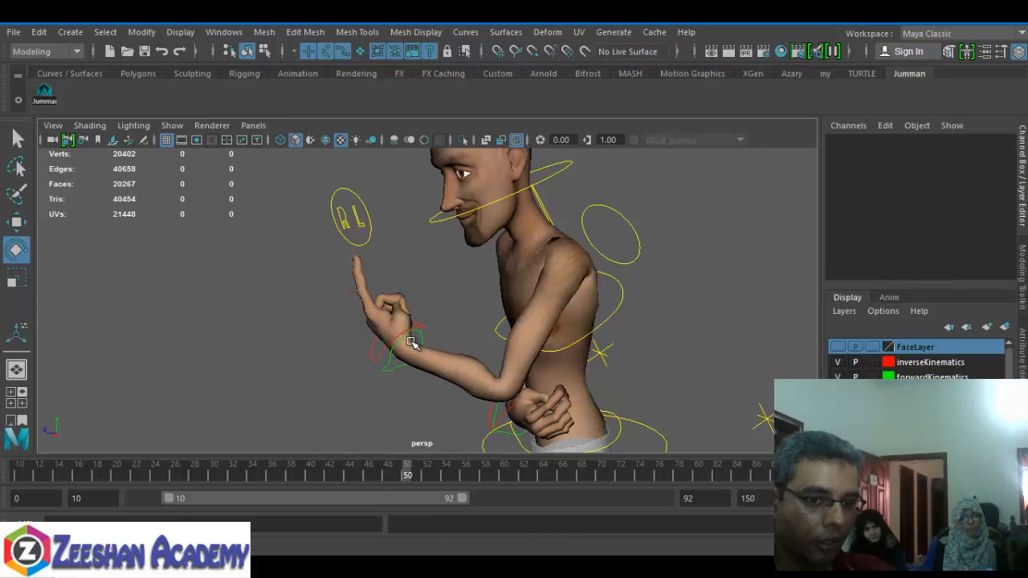
left_click_drag(411, 343, 457, 343, "alt")
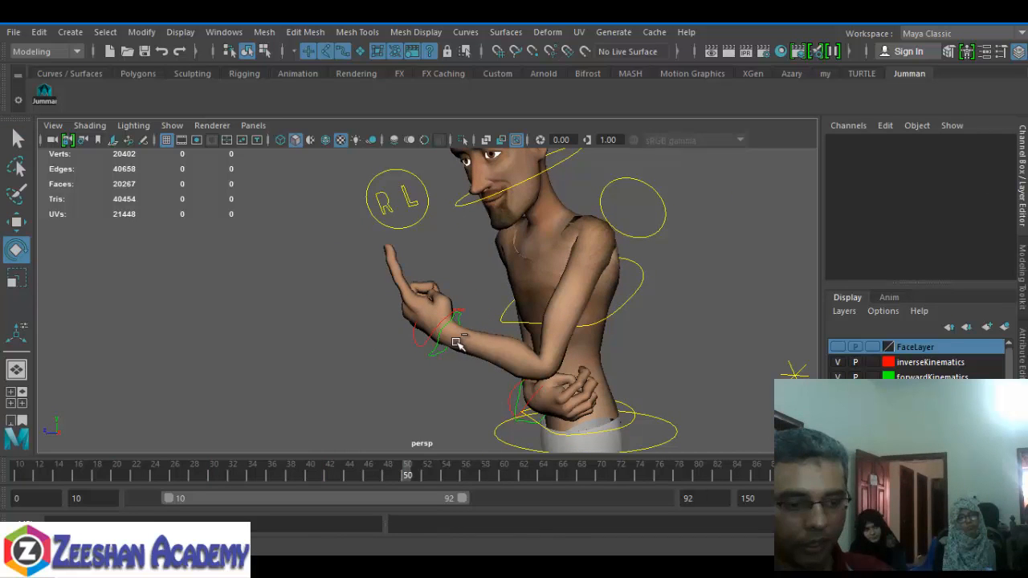
key("ctrl+s")
left_click(478, 305)
middle_click_drag(457, 322, 484, 320, "alt")
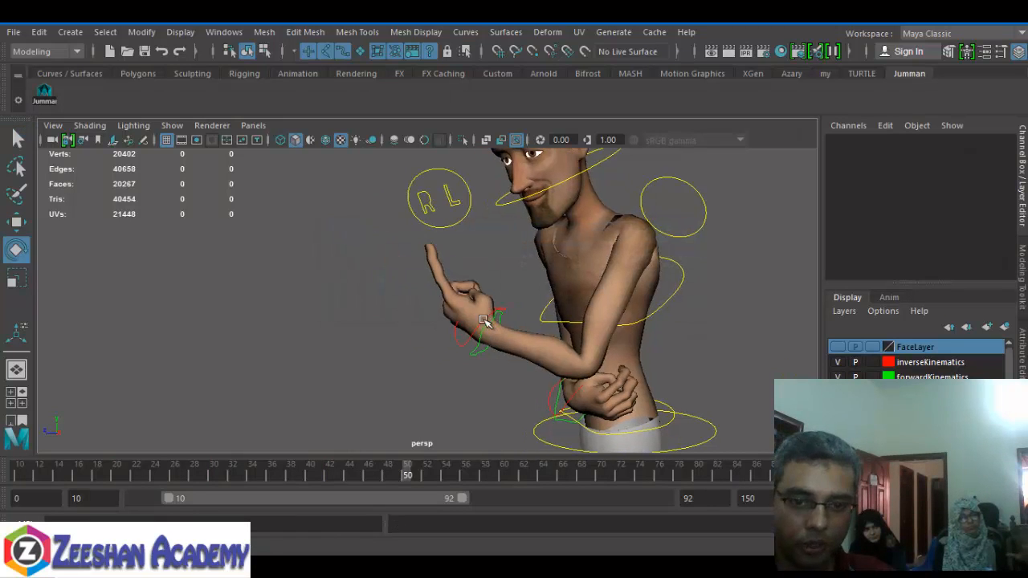
left_click(472, 342)
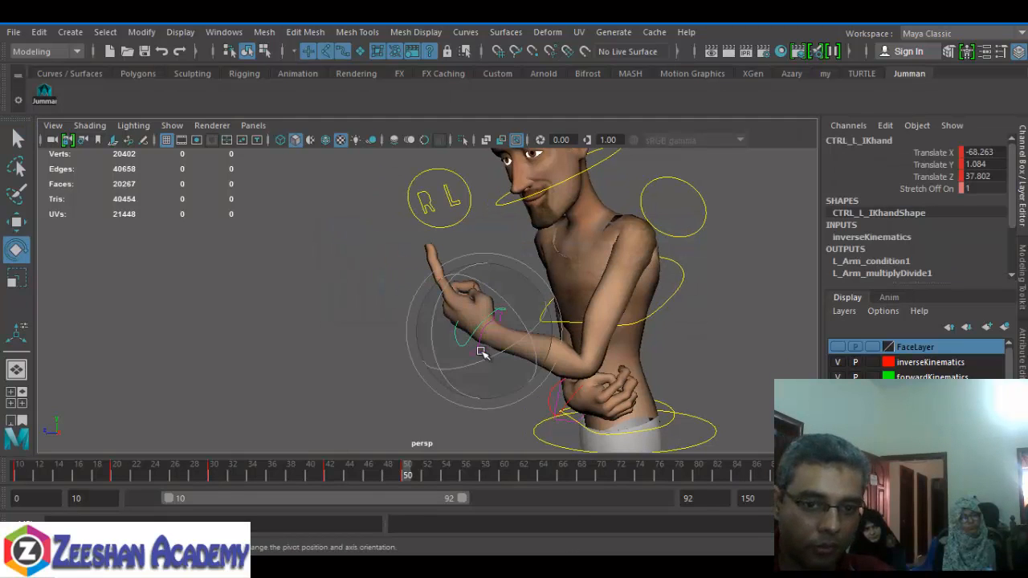
key("q")
left_click(479, 356)
key("e")
left_click_drag(465, 326, 497, 294)
left_click_drag(463, 334, 518, 344, "alt")
scroll(520, 344, "up", 2)
At frame 50, set the left wrist control's Middle, Ring and Little Curl to 11 and its Thumb Curl to 20
left_click_drag(949, 213, 942, 253)
middle_click_drag(665, 307, 394, 325)
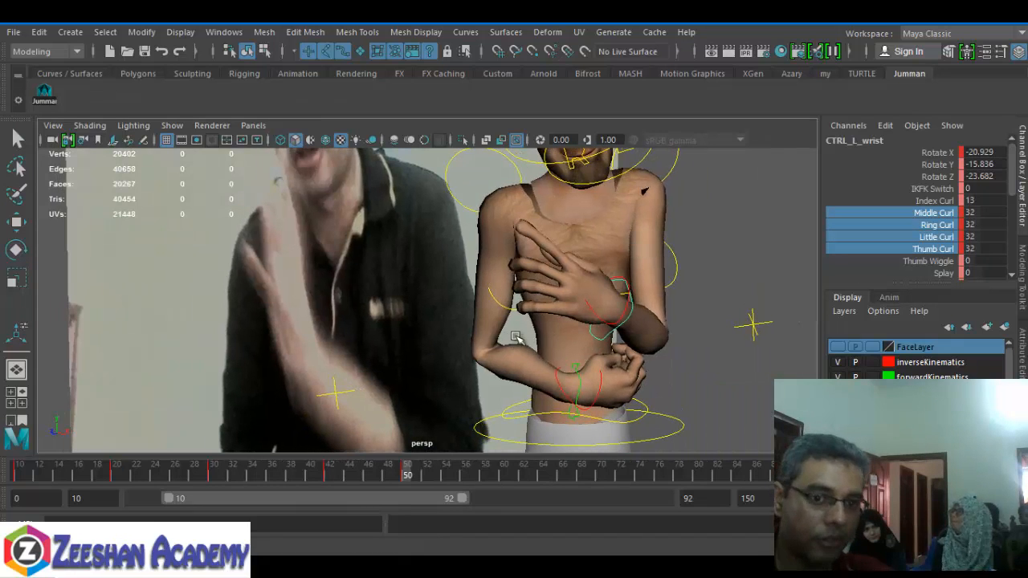
middle_click_drag(516, 337, 482, 335)
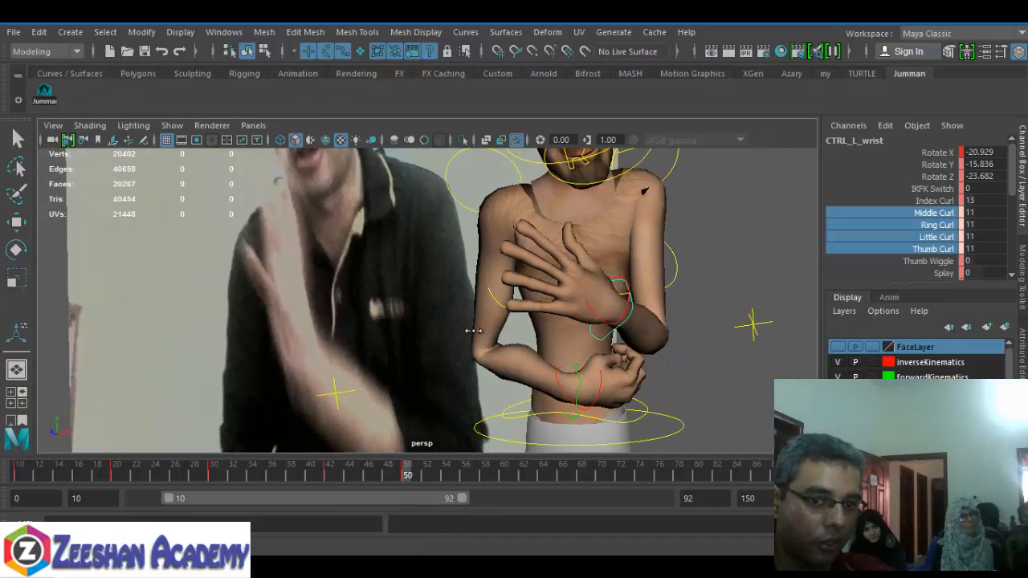
left_click(936, 251)
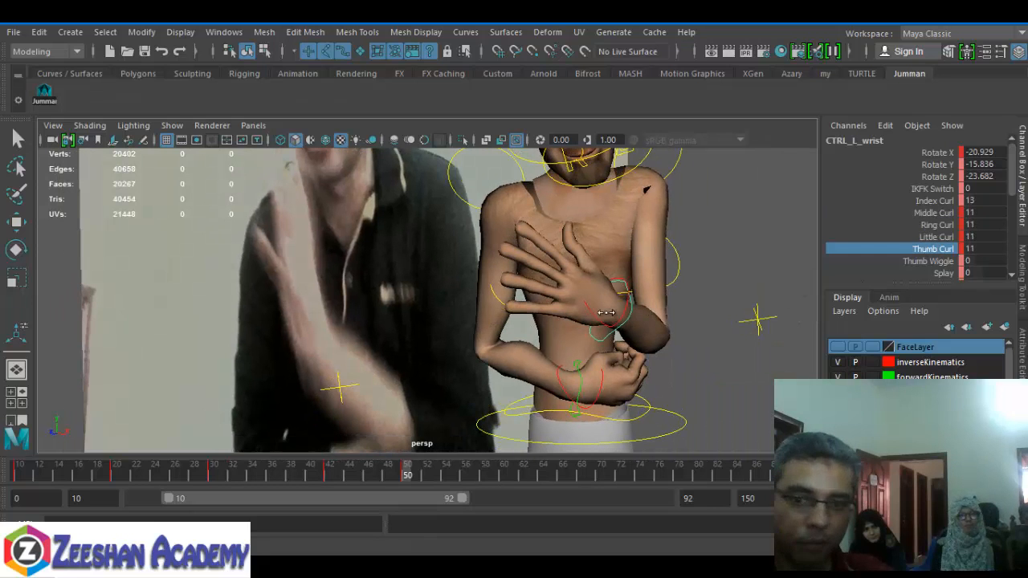
middle_click_drag(608, 313, 661, 311)
Rotate the left wrist control to about X 6.9, Y -27.2, Z 3.8 at frame 50
left_click_drag(661, 311, 677, 310, "alt")
key("e")
left_click_drag(628, 302, 567, 304)
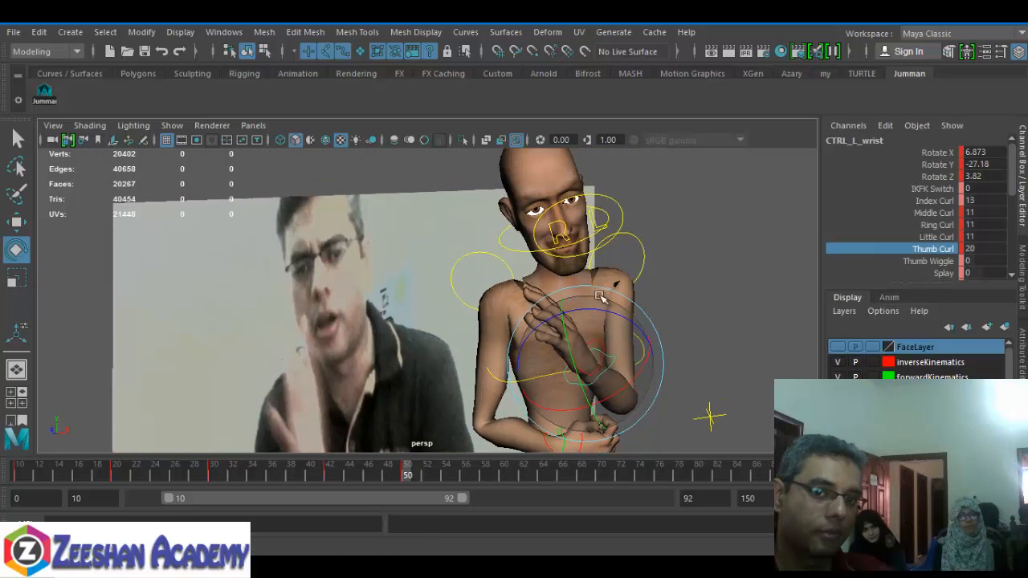
At frame 50, rotate the upper torso to about X 34.5, Y 21.8, Z 6.4 and the head to about X -1.4, Y -4.2, Z 31.9
left_click(565, 265)
left_click(524, 251)
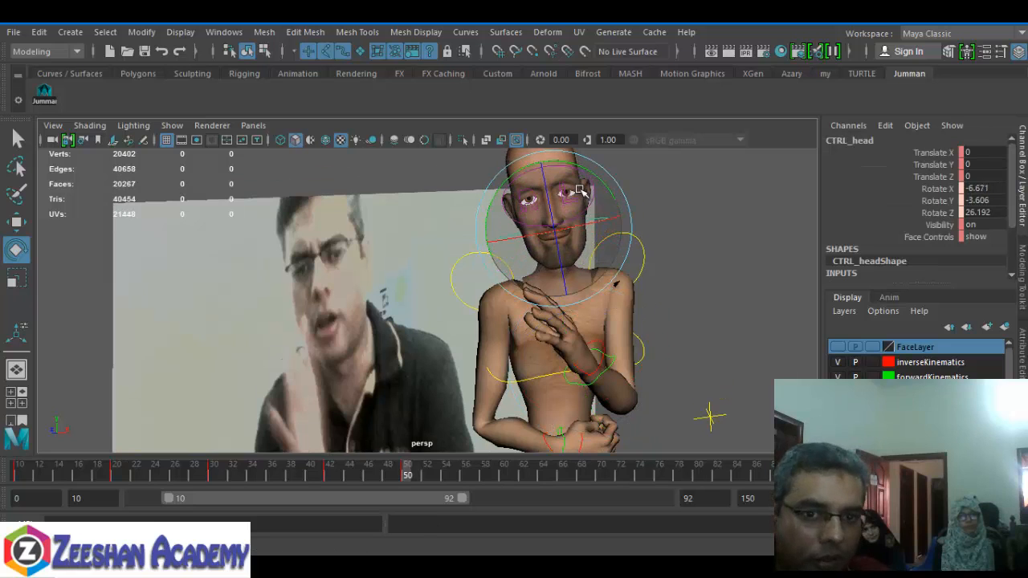
left_click_drag(575, 198, 758, 349, "alt")
left_click(564, 325)
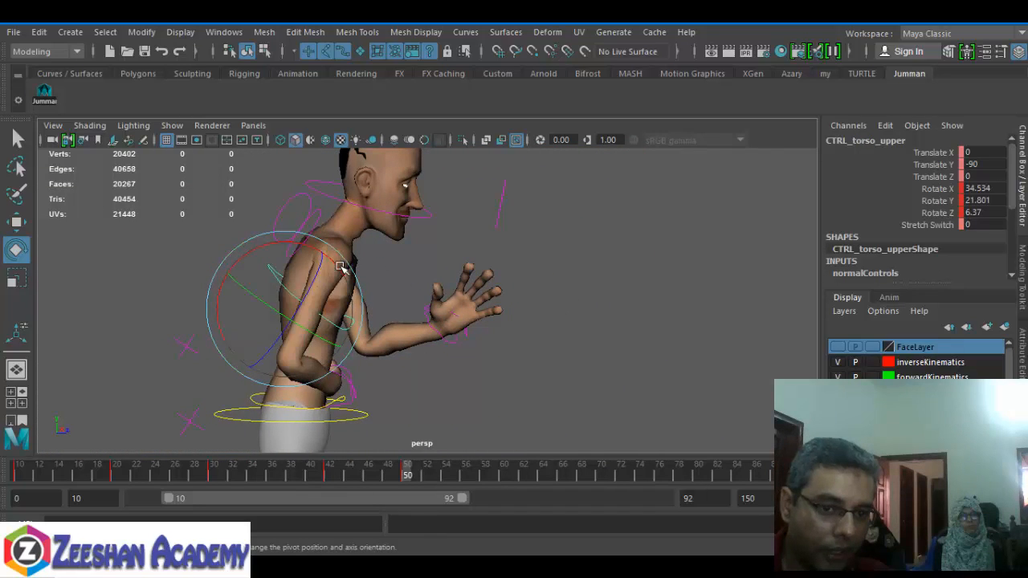
left_click_drag(397, 260, 522, 356, "alt")
left_click(405, 345)
left_click(567, 224)
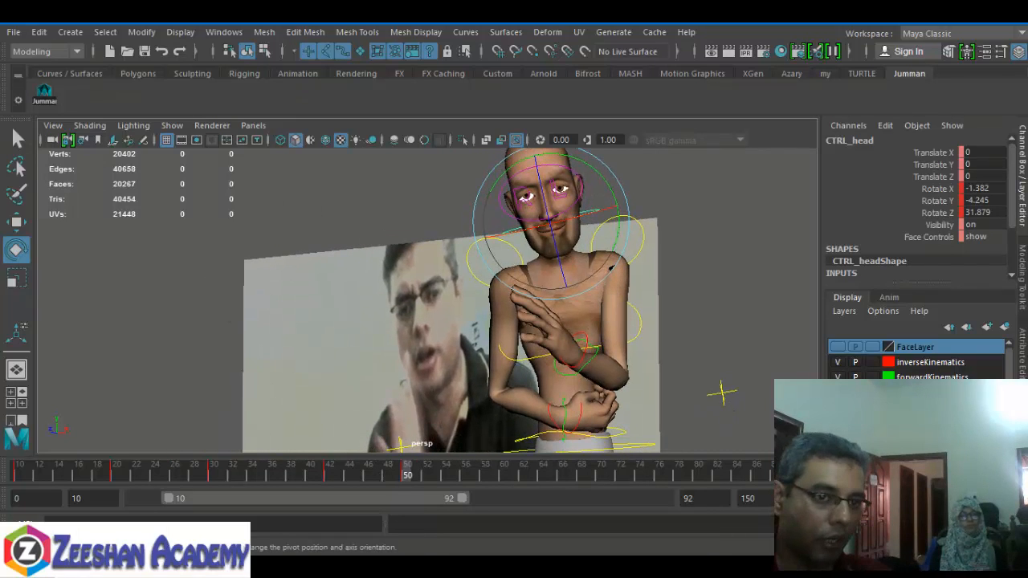
Select all of the rig's controls with the Jumman script, key them at frame 50 and play the animation against the reference video
left_click(44, 92)
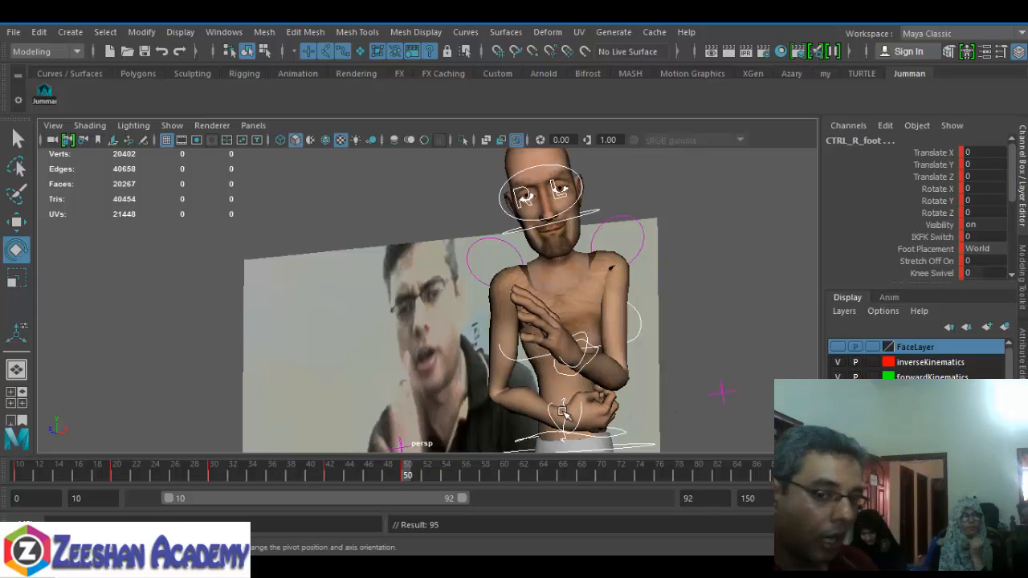
left_click_drag(407, 475, 464, 476)
left_click_drag(463, 438, 505, 366, "alt")
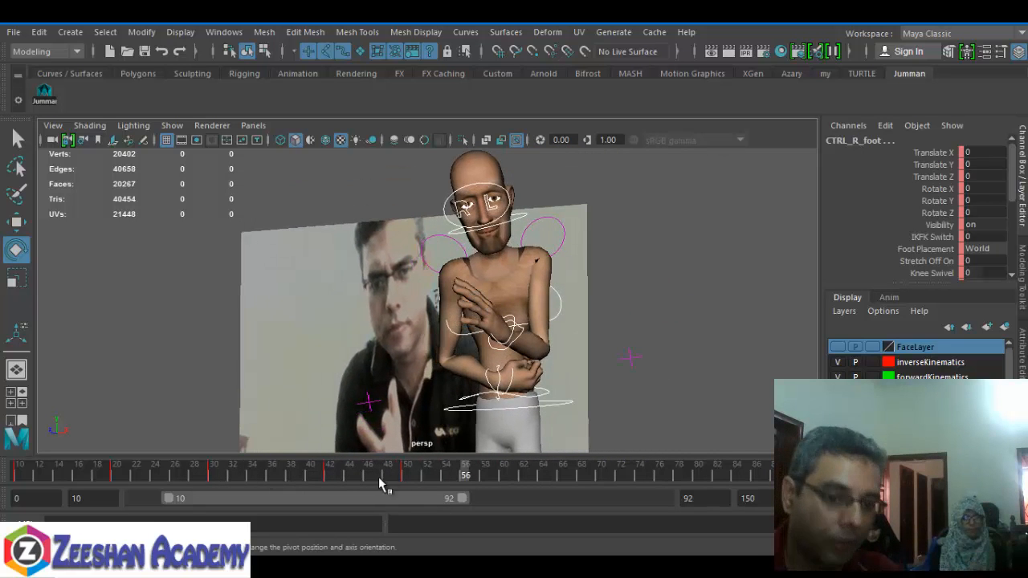
left_click_drag(382, 483, 524, 482)
middle_click_drag(423, 353, 395, 290, "alt")
scroll(395, 290, "down", 2)
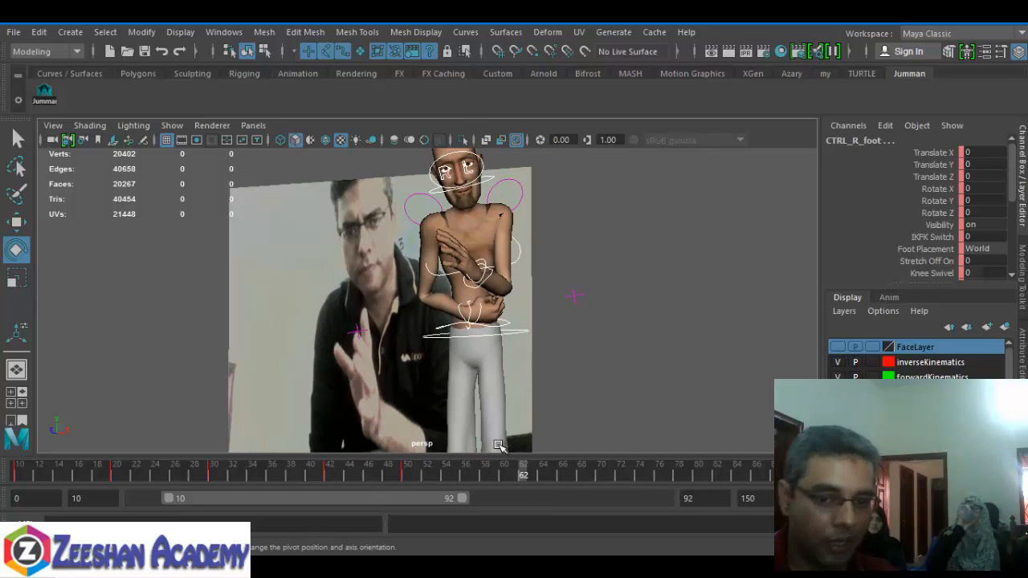
left_click_drag(514, 474, 329, 481)
key("alt+v")
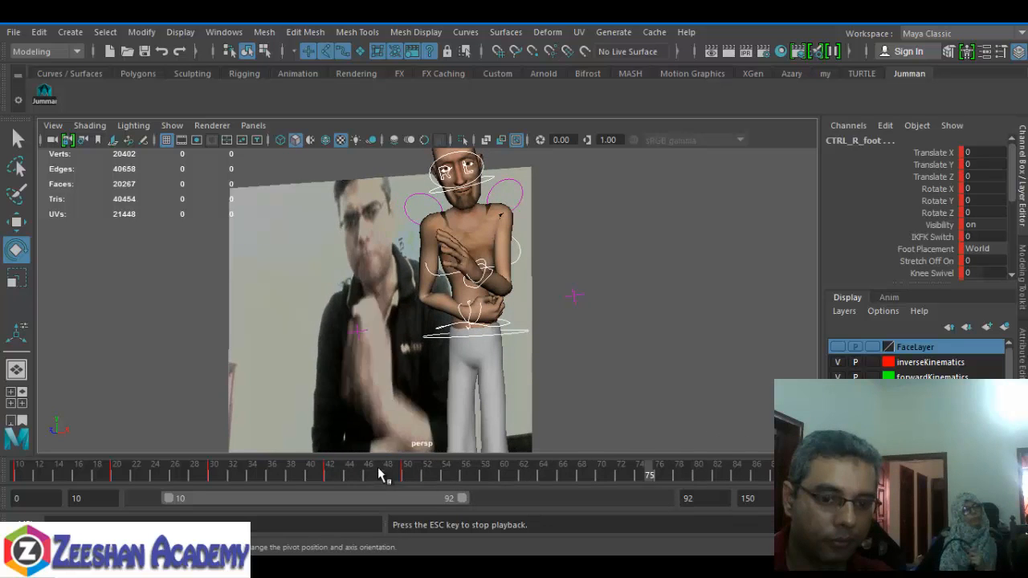
At frame 60, move the left IK hand control to about X -66.1, Y 3.9, Z 35.2 and key it
left_click_drag(405, 472, 426, 483)
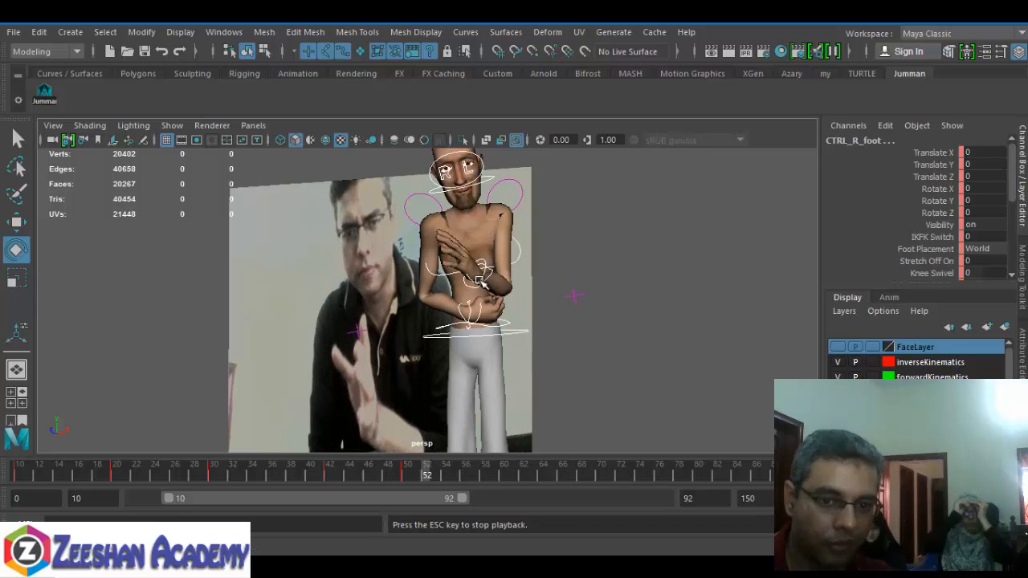
scroll(497, 304, "up", 2)
left_click_drag(528, 486, 505, 482)
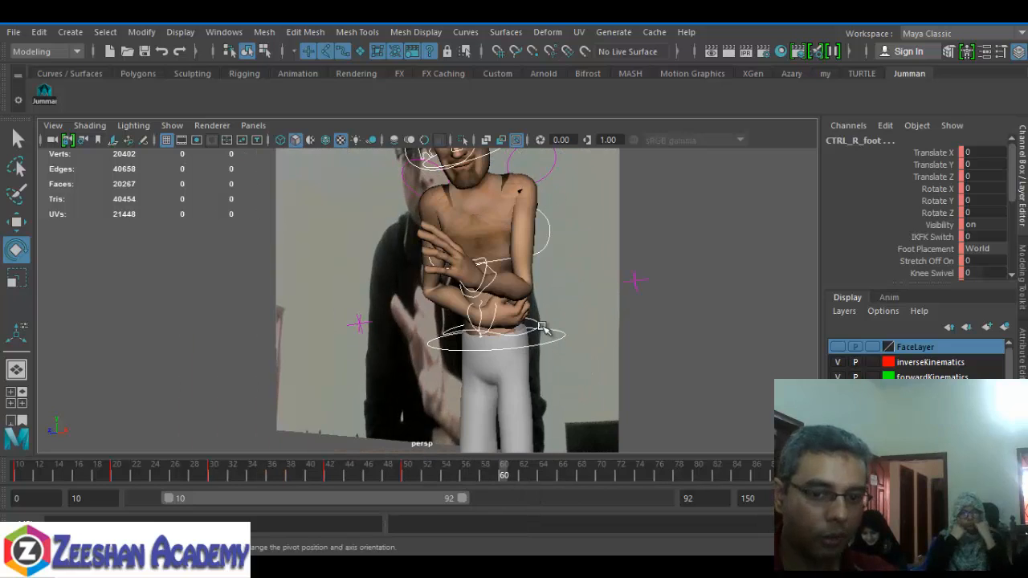
scroll(514, 317, "up", 2)
middle_click_drag(512, 314, 518, 406, "alt")
mouse_move(518, 362)
left_mouse_down("alt")
mouse_move(543, 330)
mouse_move(520, 381)
left_mouse_up("alt")
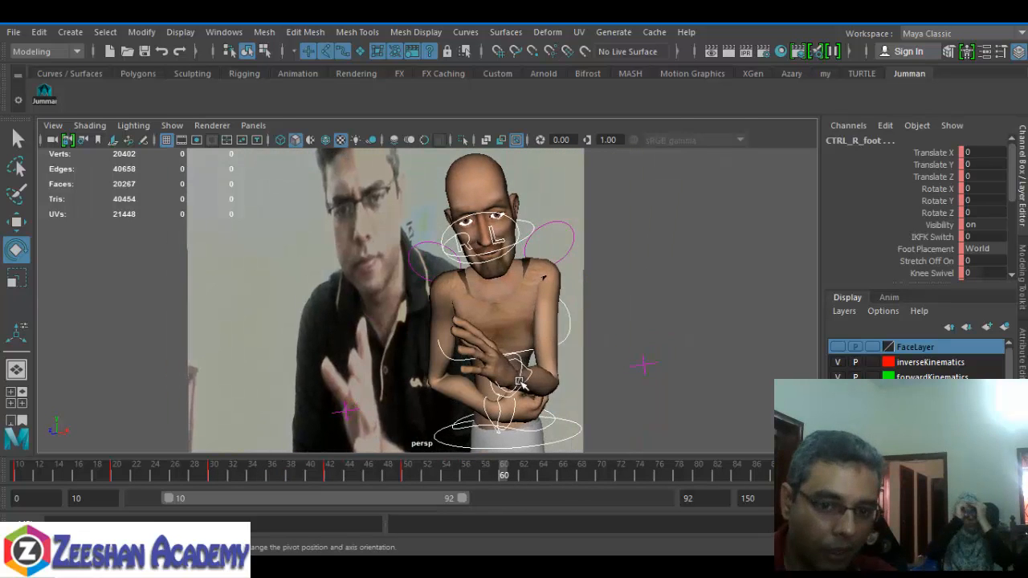
left_click(522, 371)
key("w")
key("q")
left_click(529, 373)
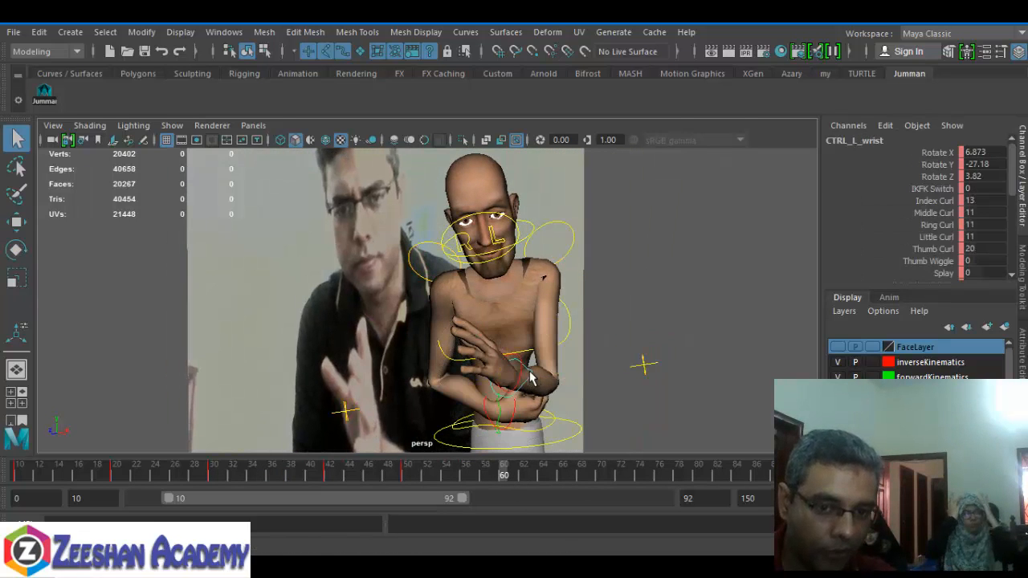
key("w")
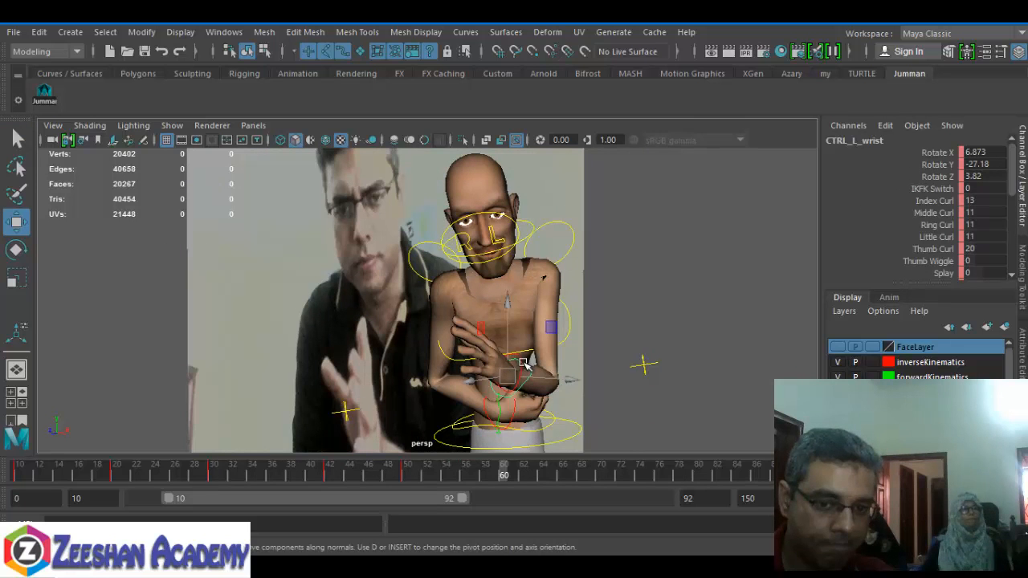
scroll(595, 353, "up", 2)
key("q")
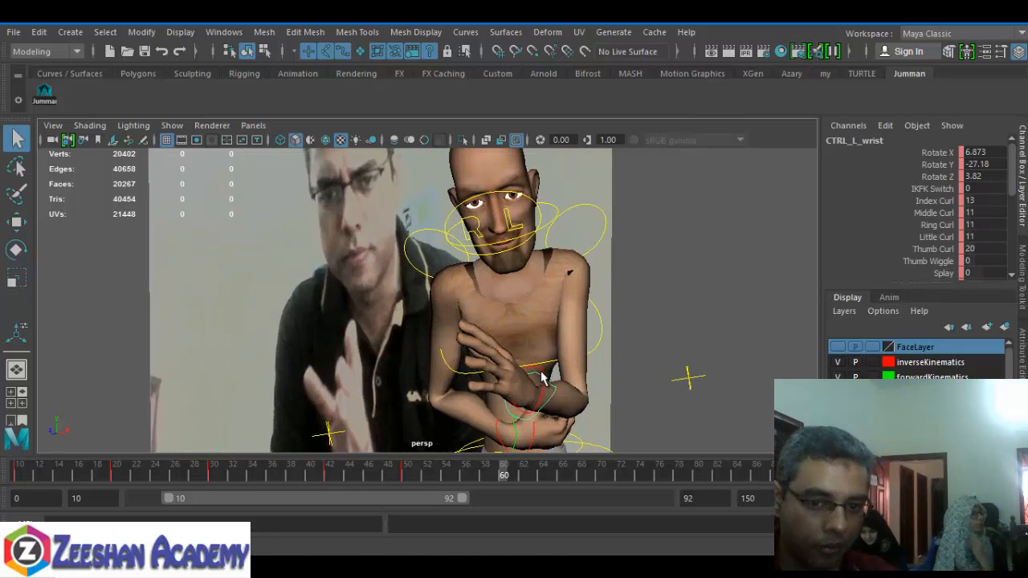
left_click(542, 377)
key("w")
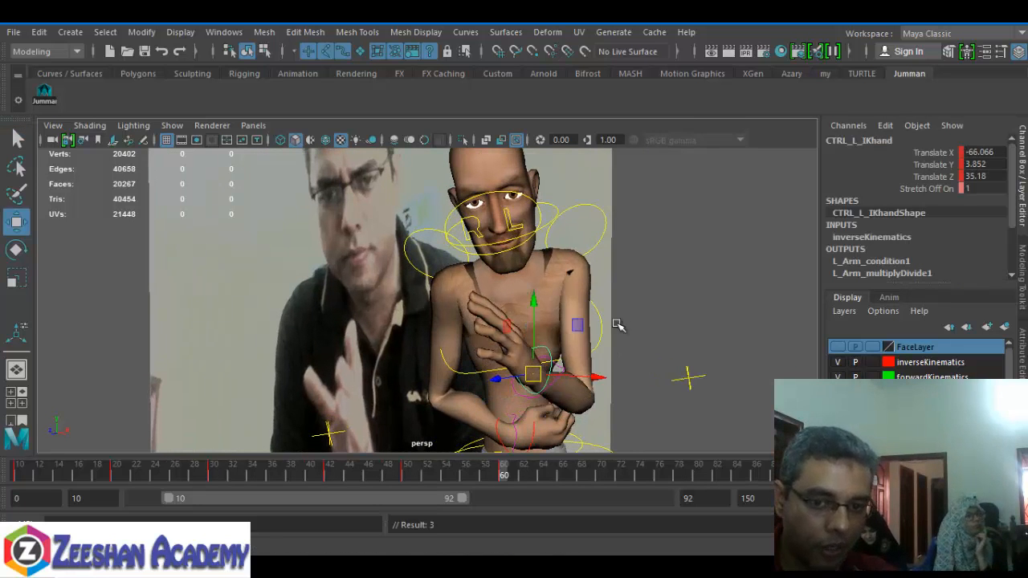
At frame 60, rotate the upper torso control to about X 29.1, Y 25.5, Z 7.4 and key it
left_click(602, 327)
left_click(598, 329)
key("e")
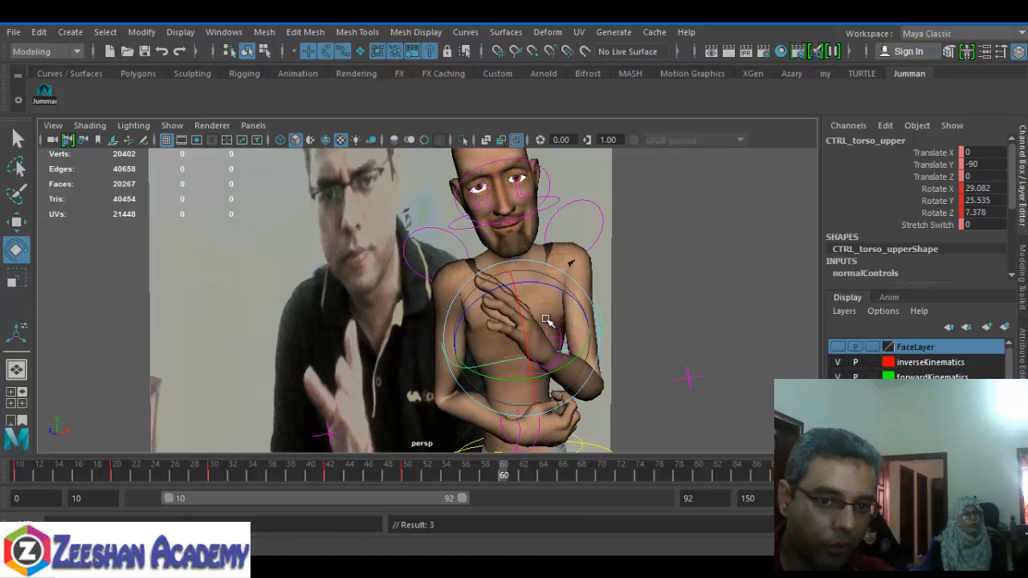
middle_click_drag(575, 306, 599, 317, "alt")
At frame 60, move the right IK hand control to about X 60.7, Y -29.9, Z 22.3 and key it
key("q")
middle_click_drag(556, 441, 551, 395, "alt")
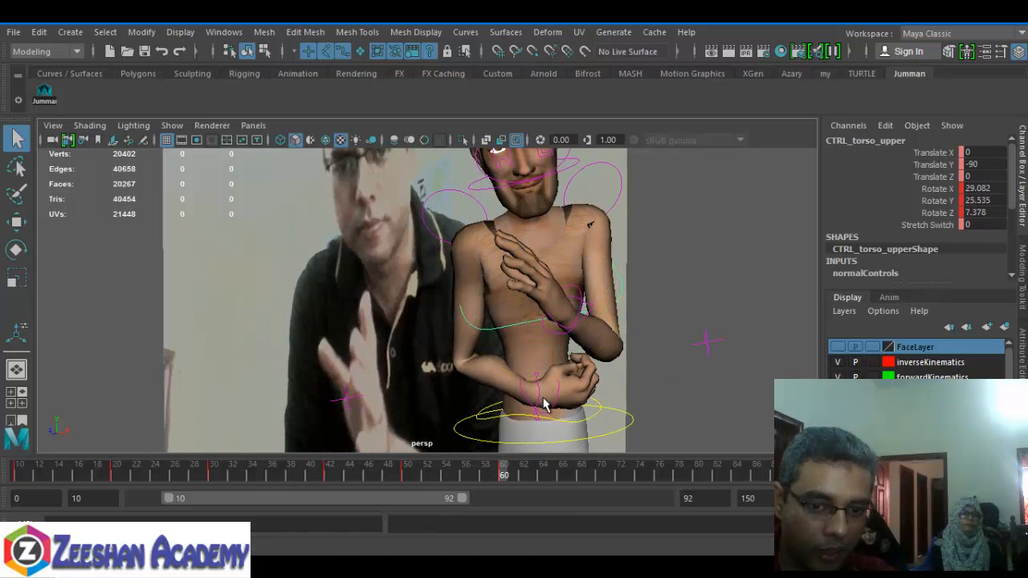
left_click(544, 404)
key("w")
key("q")
left_click(555, 401)
key("e")
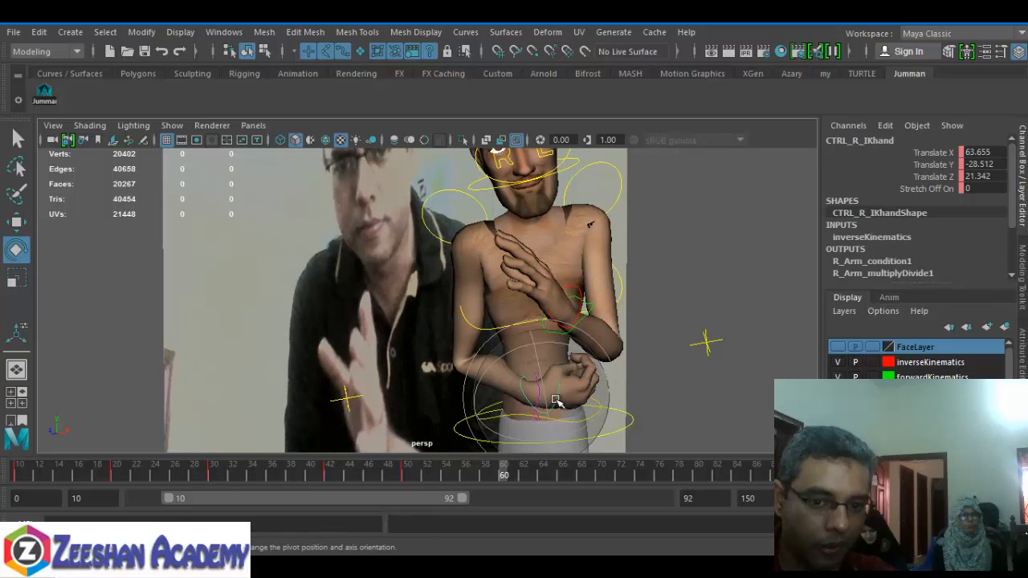
key("q")
key("e")
key("w")
key("q")
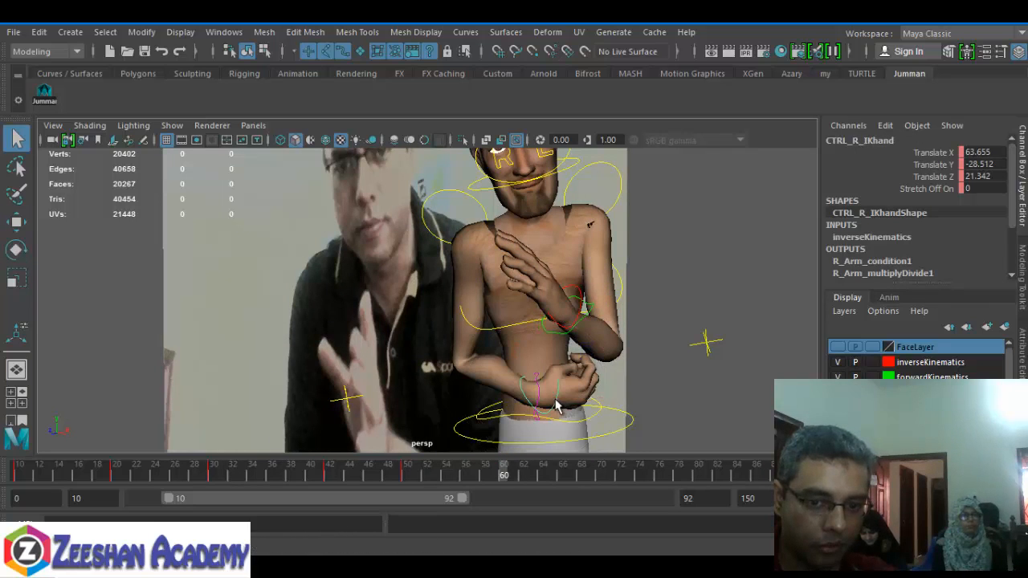
key("w")
left_click_drag(544, 397, 532, 407)
key("e")
key("q")
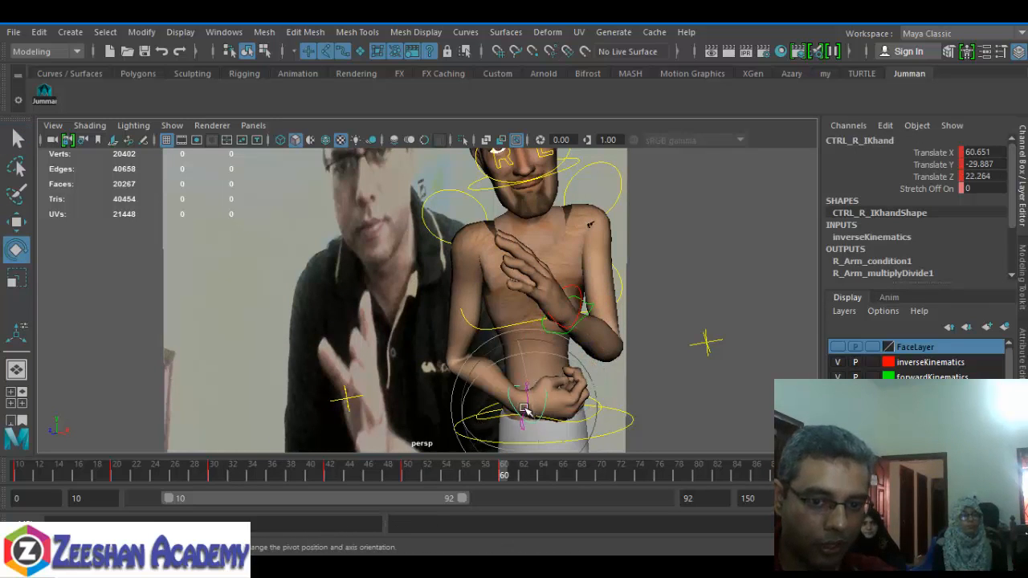
key("e")
key("q")
Rotate the right wrist control to about X -26.3, Y 4.9, Z 9.6 at frame 60
left_click(523, 413)
key("w")
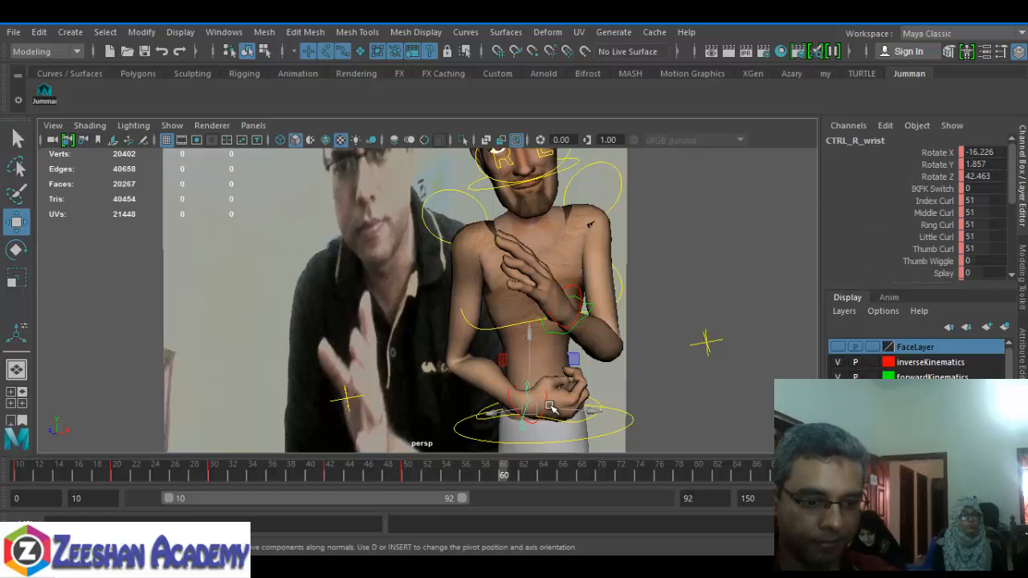
key("e")
left_click_drag(543, 393, 522, 379)
left_click_drag(567, 429, 557, 431)
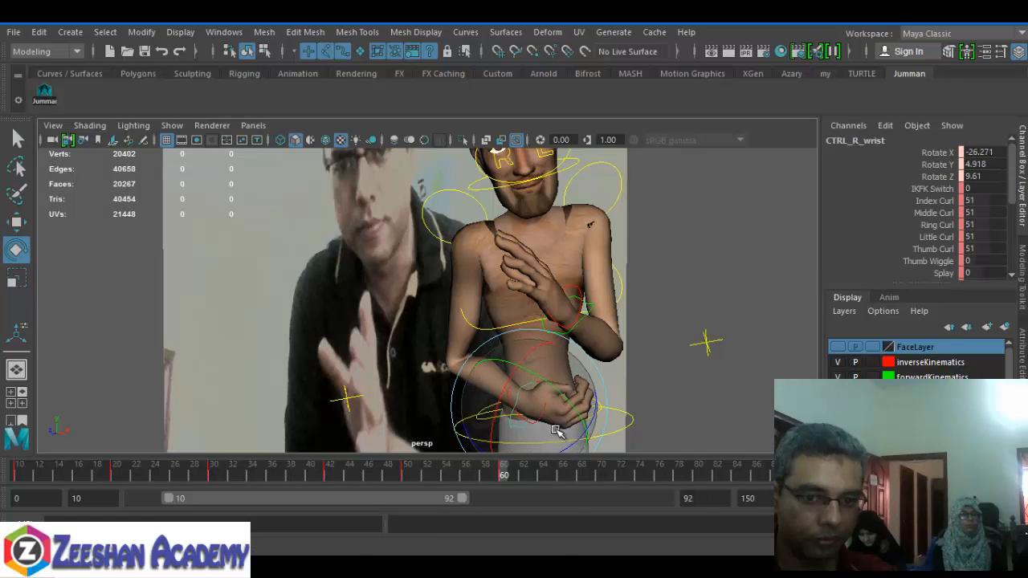
At frame 60, rotate the head control to about X -4.8, Y -3.9, Z 25.6 and key it
left_click_drag(599, 349, 581, 331, "alt")
middle_click_drag(581, 331, 583, 356, "alt")
scroll(583, 356, "down", 1)
left_click(562, 207)
left_click(556, 200)
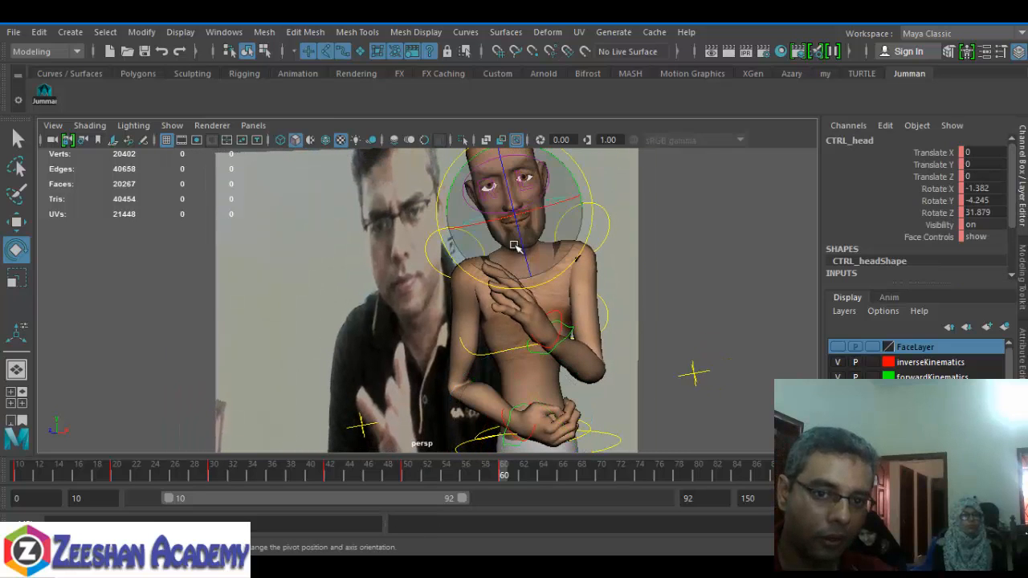
left_click_drag(511, 205, 525, 200)
key("s")
Select all of the rig's controls with the Jumman script, check the reference up to frame 70 and go to frame 65
scroll(624, 385, "down", 1)
middle_click_drag(624, 385, 634, 360, "alt")
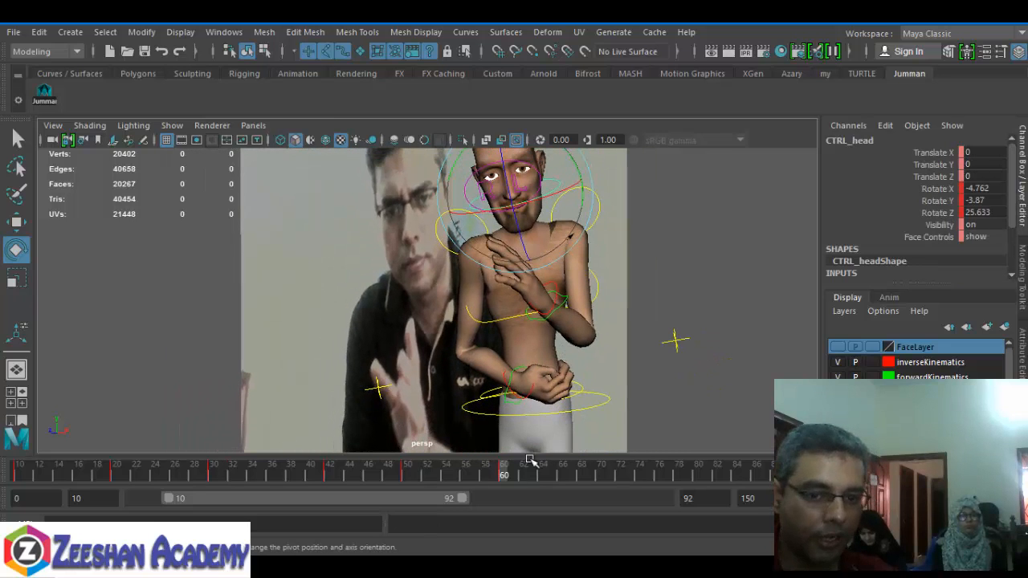
left_click(45, 95)
left_click_drag(514, 471, 593, 478)
left_click_drag(602, 342, 583, 314, "alt")
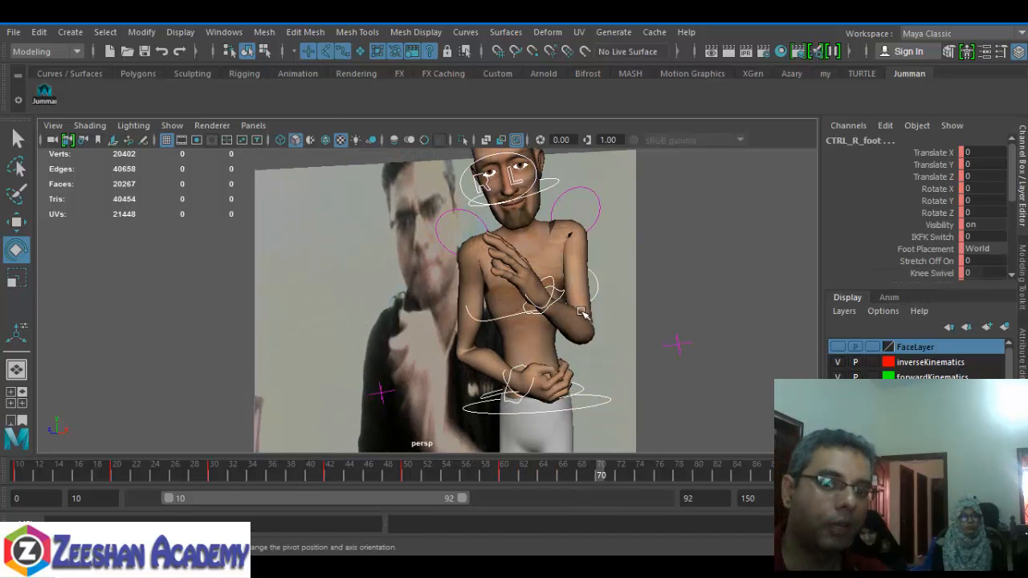
middle_click_drag(583, 314, 594, 341, "alt")
right_click_drag(594, 341, 644, 371, "alt")
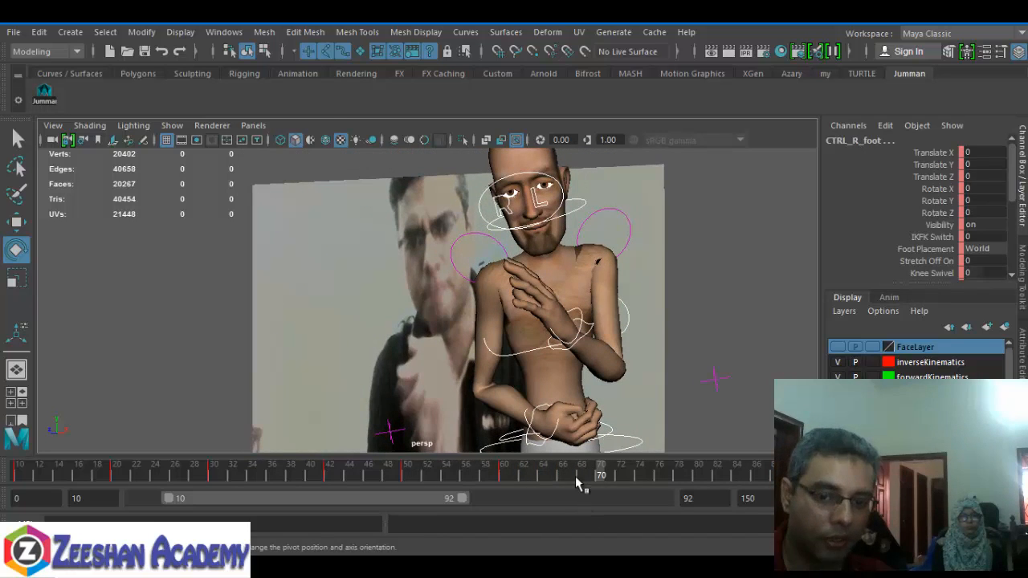
mouse_move(577, 482)
left_mouse_down()
mouse_move(562, 477)
mouse_move(585, 477)
mouse_move(553, 482)
left_mouse_up()
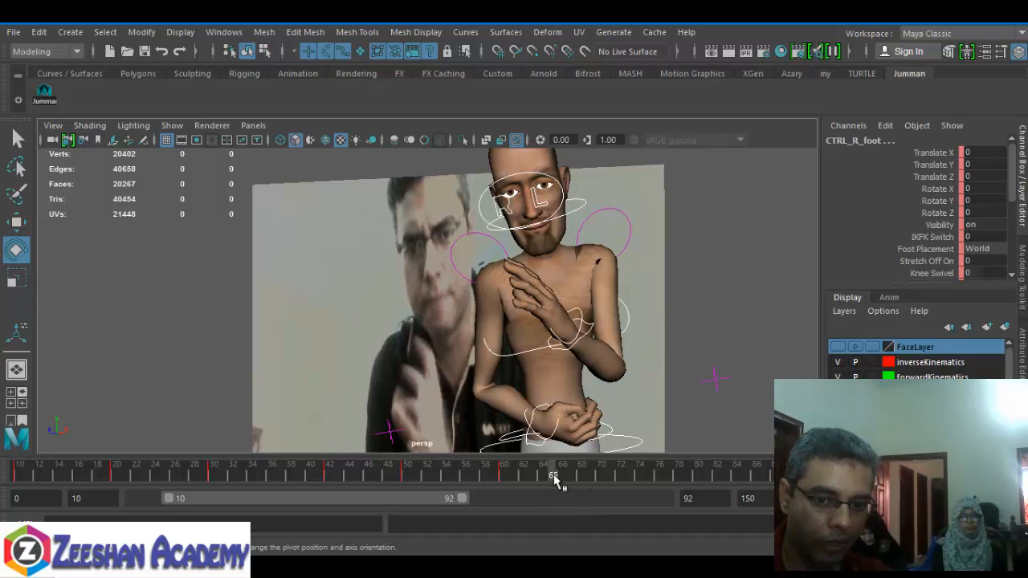
At frame 65, move the left IK hand control forward to about X -69.6, Y 3.0, Z 38.3 and key it
left_click(586, 322)
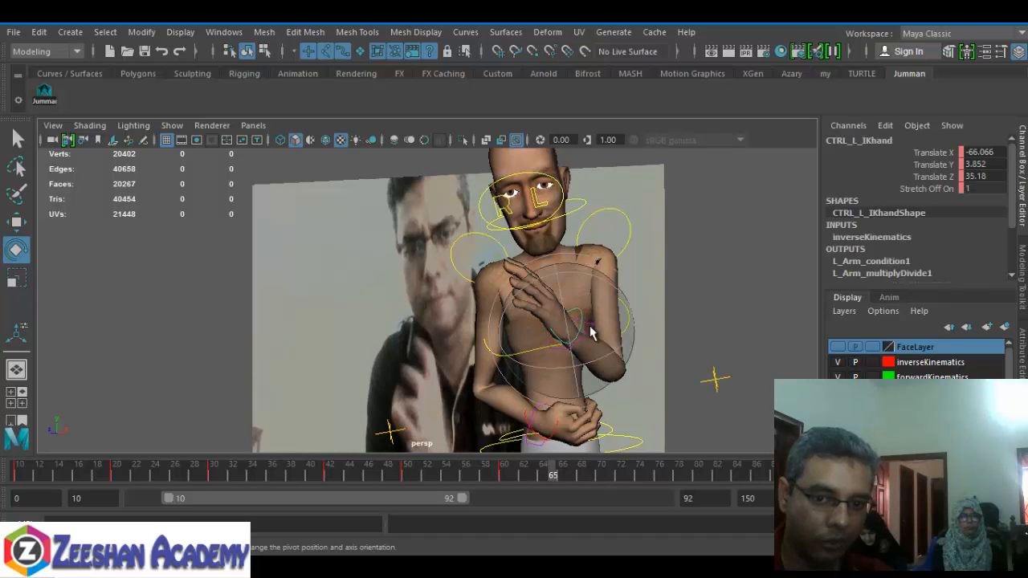
key("q")
left_click(587, 328)
key("w")
mouse_move(569, 332)
left_mouse_down("alt")
mouse_move(576, 324)
mouse_move(571, 347)
left_mouse_up("alt")
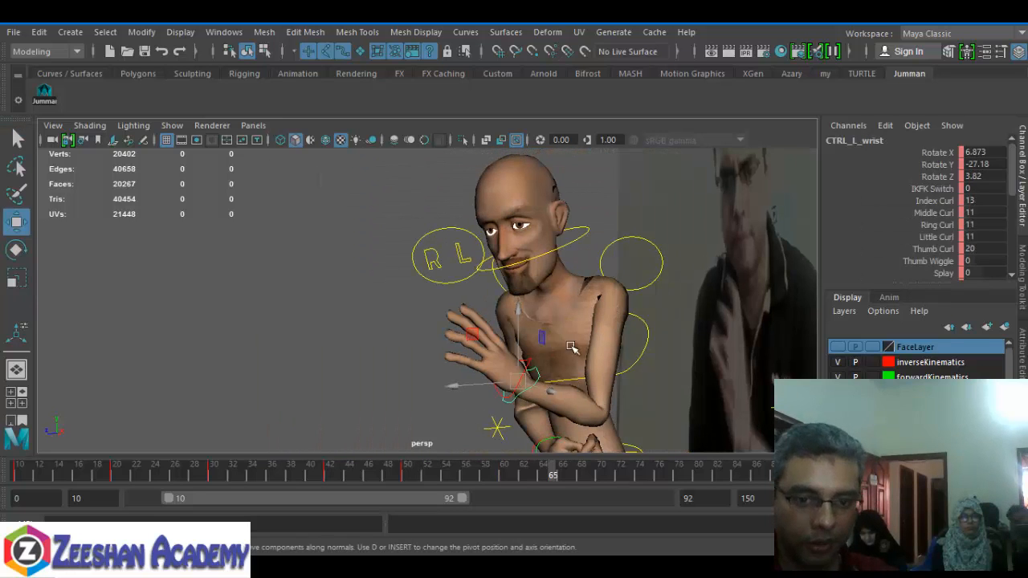
left_click(527, 363)
left_click_drag(518, 381, 501, 394)
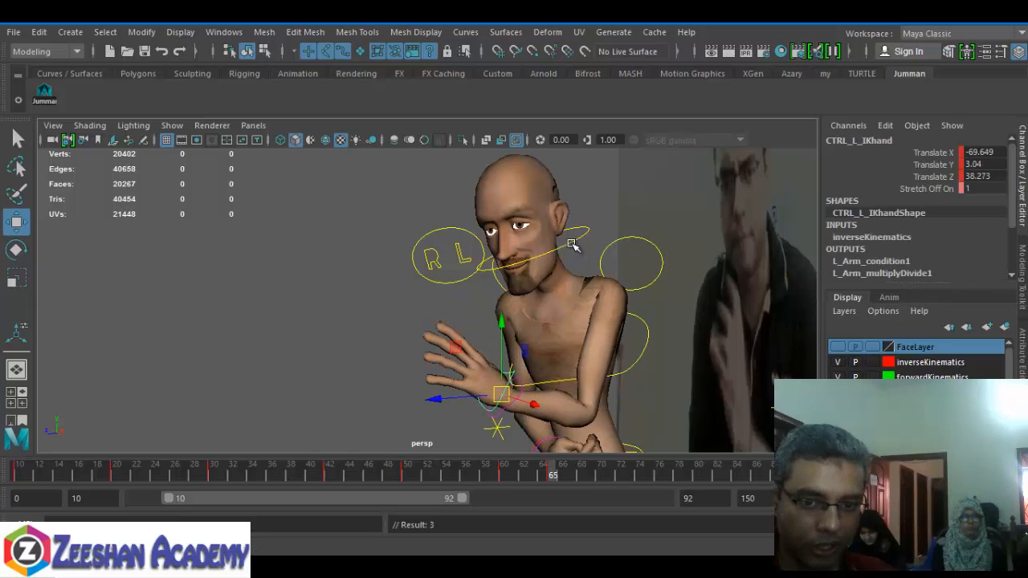
Rotate the upper torso control slightly at frame 65 and key it
left_click(536, 243)
left_click(624, 372)
key("e")
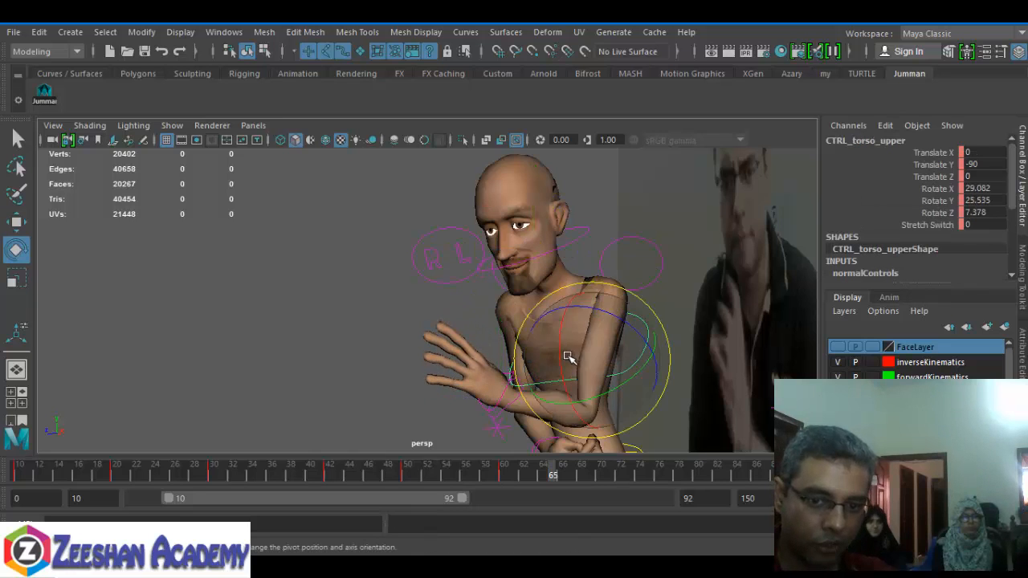
left_click_drag(568, 356, 580, 350)
middle_click_drag(579, 348, 515, 338, "alt")
key("s")
Key the left wrist control at frame 65 and select the left IK hand control
left_click(453, 387)
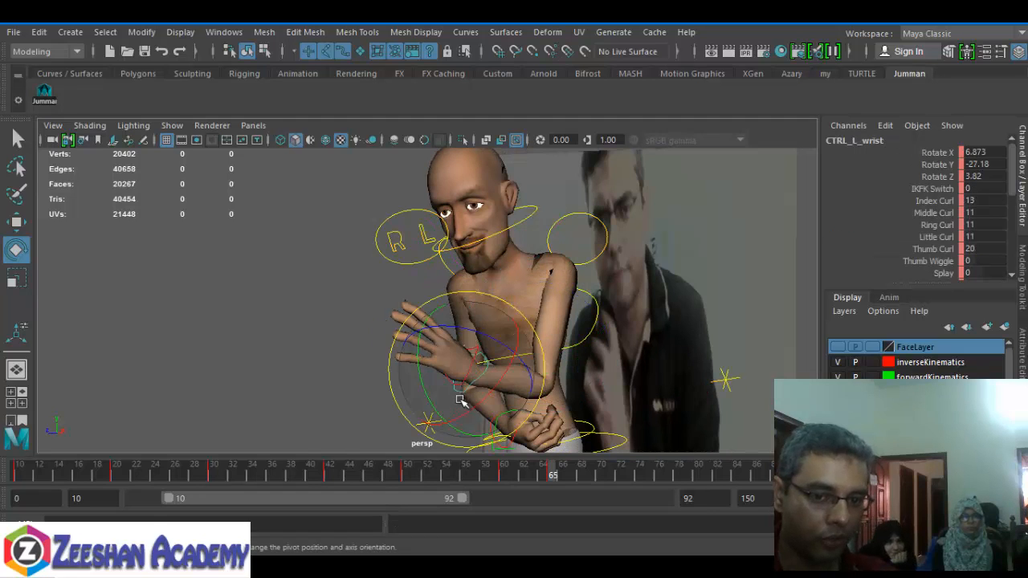
key("s")
key("q")
left_click(456, 392)
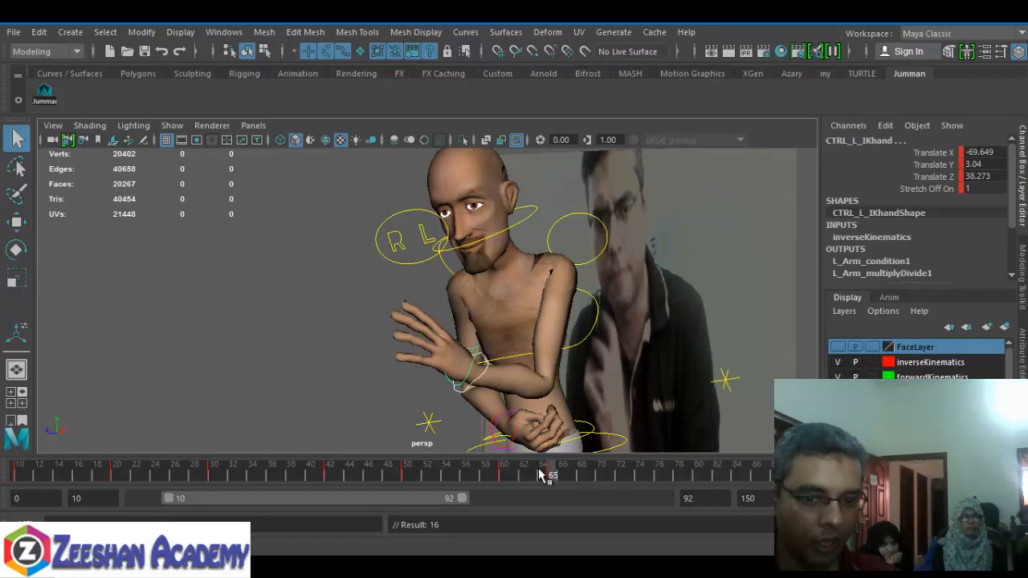
Go to frame 72 and rotate the head control to about X -5.2, Y -3.3, Z 32.5
left_click_drag(576, 474, 591, 475)
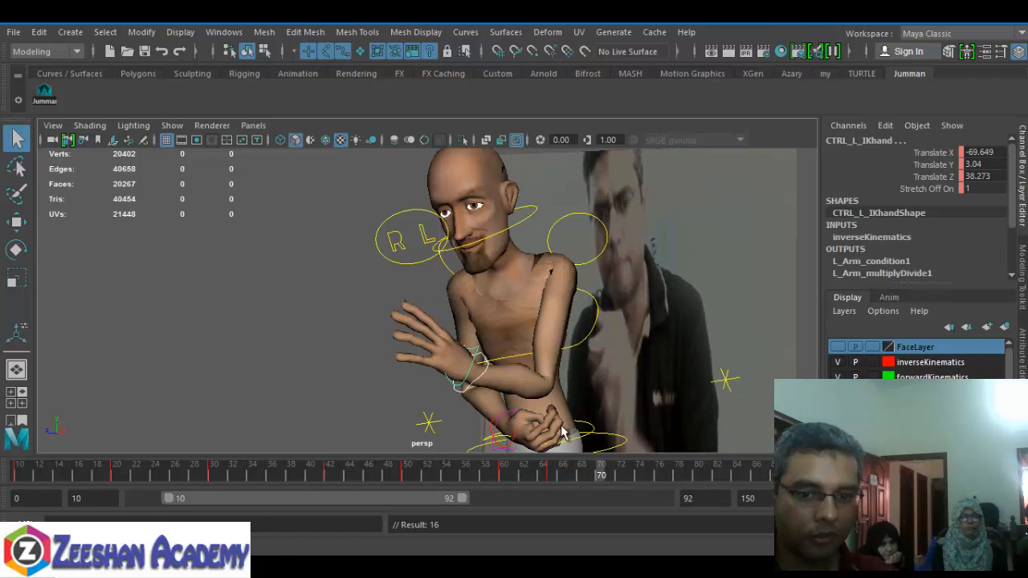
left_click_drag(562, 434, 586, 329, "alt")
mouse_move(601, 460)
left_mouse_down()
mouse_move(633, 475)
mouse_move(620, 476)
left_mouse_up()
left_click_drag(619, 387, 590, 337, "alt")
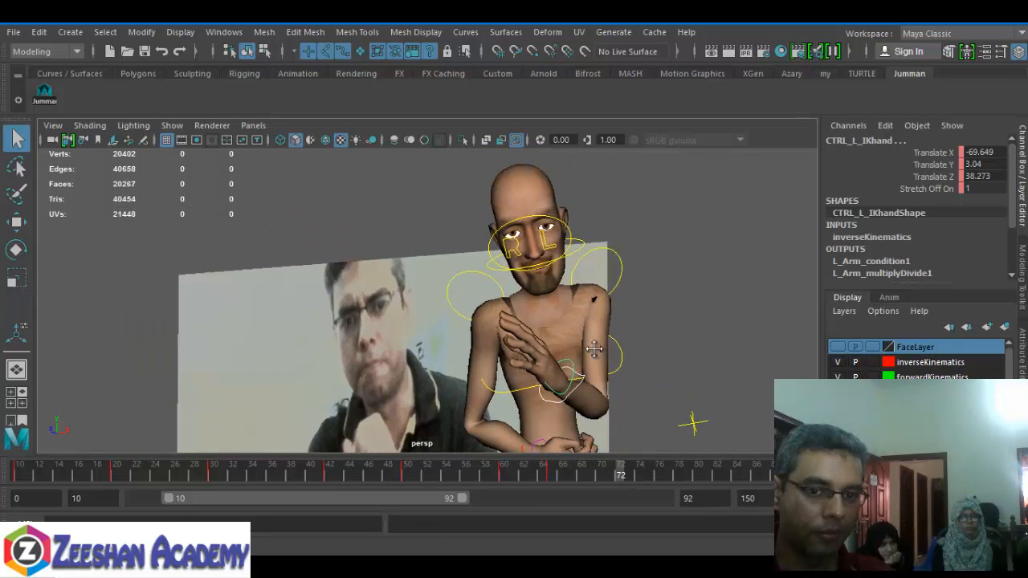
left_click(578, 249)
key("e")
left_click_drag(546, 277, 537, 274)
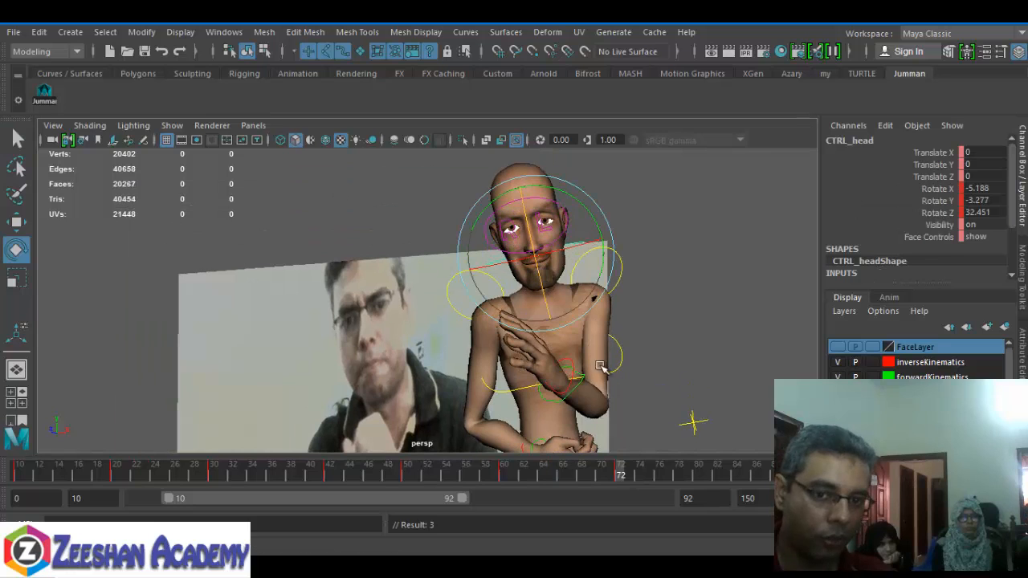
At frame 72, rotate the upper torso control to about X 21.2, Y 22.2, Z 4.3
left_click(616, 371)
mouse_move(589, 379)
left_mouse_down()
mouse_move(575, 363)
mouse_move(568, 381)
left_mouse_up()
middle_click_drag(569, 380, 583, 357, "alt")
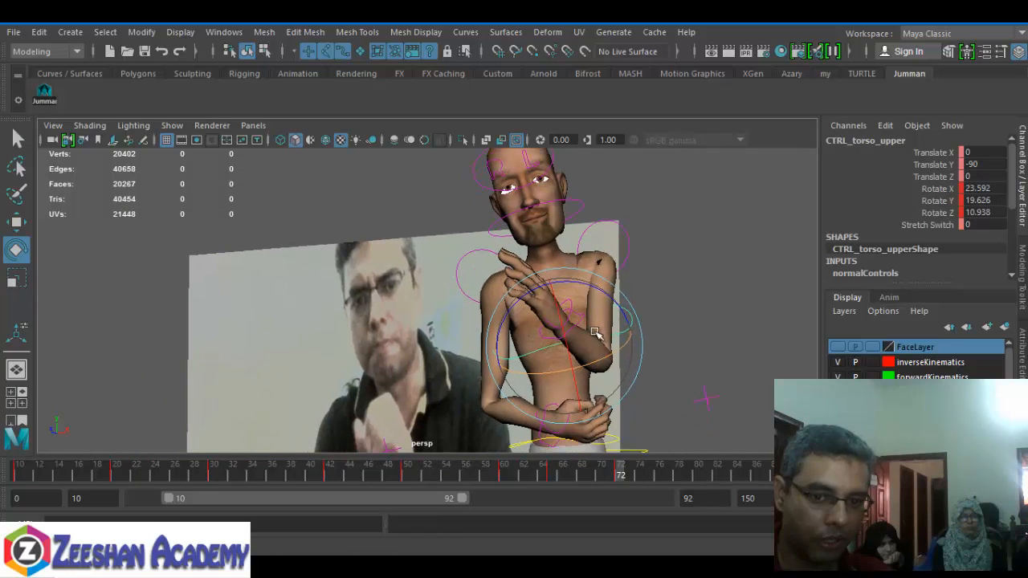
left_click_drag(582, 282, 518, 359)
At frame 72, close the left hand with Index Curl 60, Middle, Ring and Little Curl 58 and Thumb Curl 67
key("q")
left_click(591, 324)
key("w")
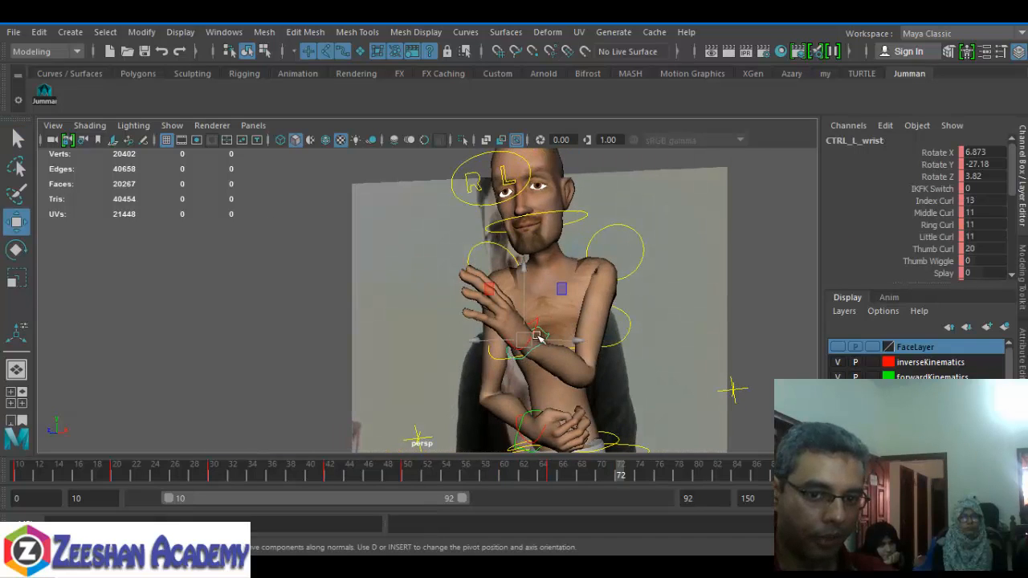
left_click_drag(939, 201, 939, 249)
middle_click_drag(632, 317, 821, 344)
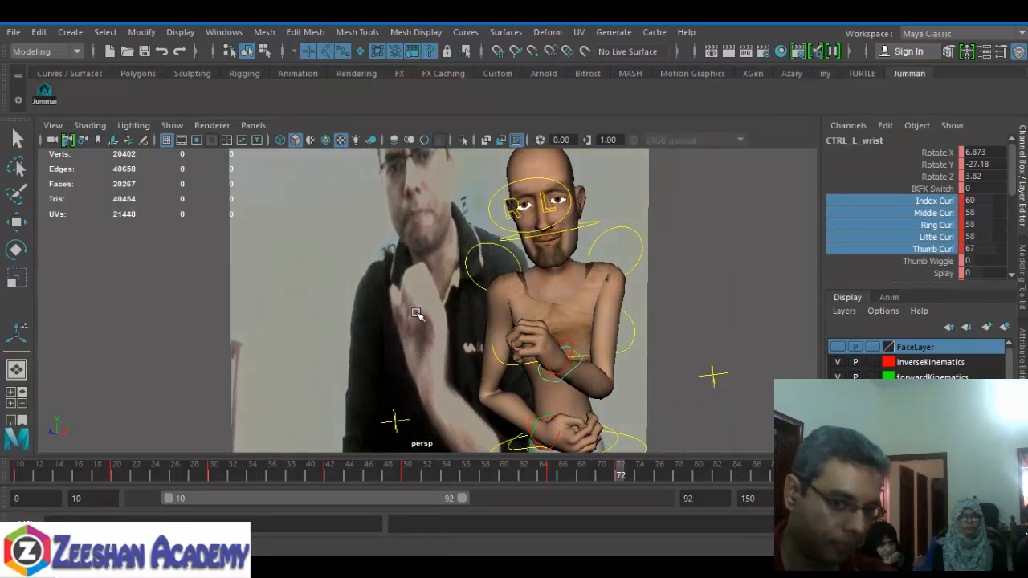
At frame 72, rotate the left wrist control to about X 18.3, Y -44.6, Z 17.3
key("e")
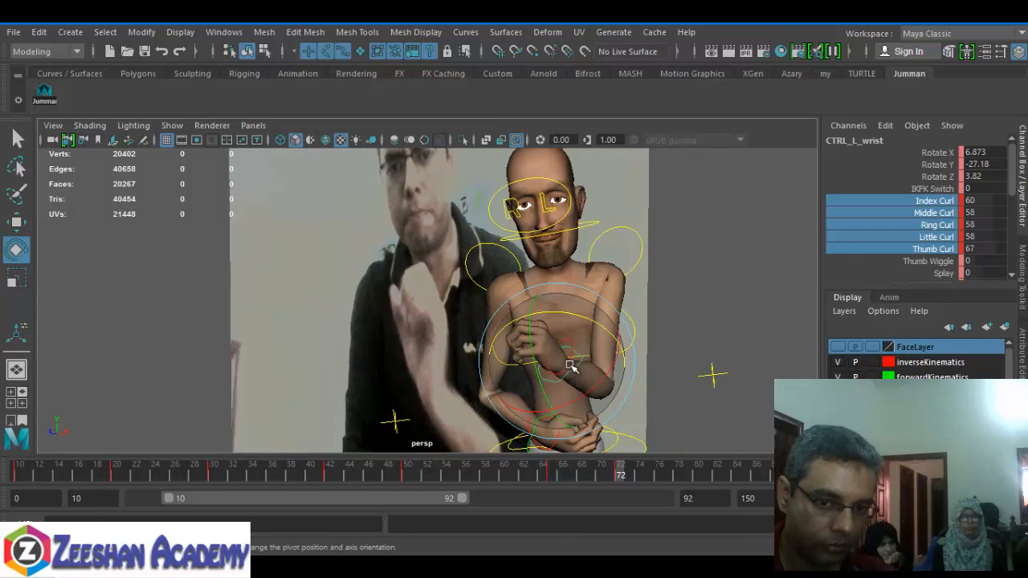
mouse_move(581, 340)
left_mouse_down()
mouse_move(586, 330)
mouse_move(584, 354)
left_mouse_up()
key("w")
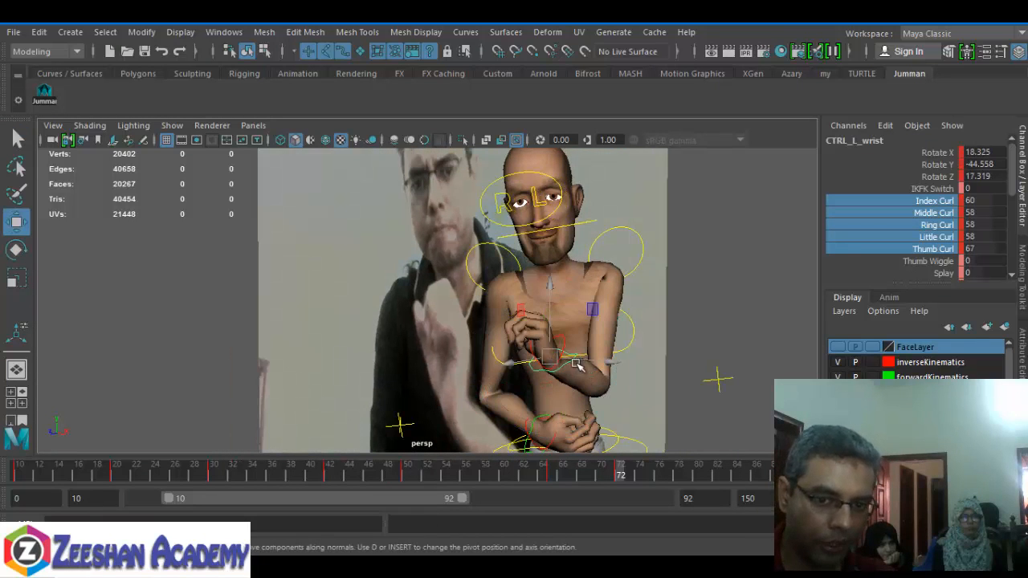
At frame 72, move the left IK hand control to about X -66.2, Y 4.2, Z 37.2
key("q")
left_click(566, 351)
key("w")
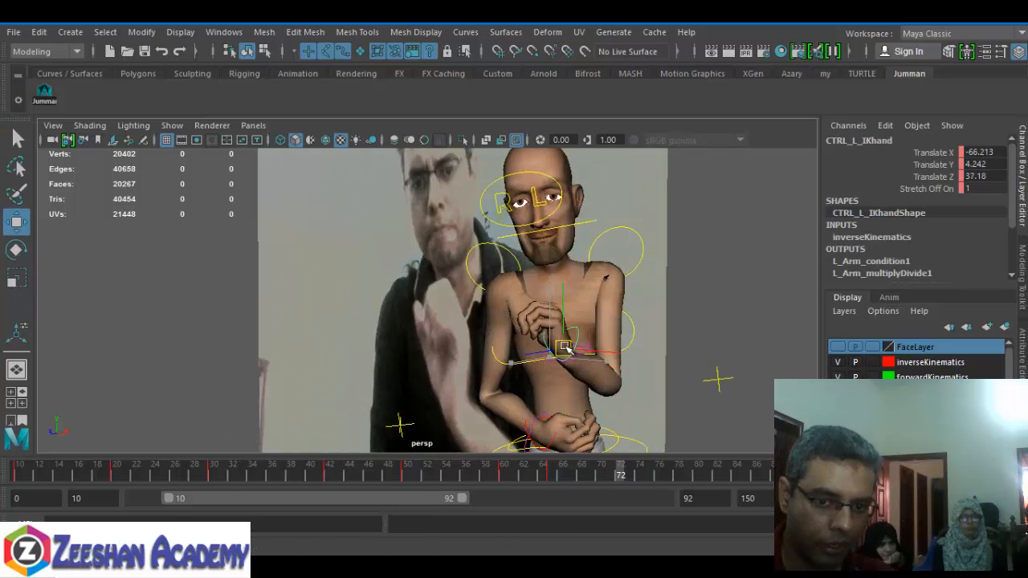
Move the left arm's pole vector to about X -42.1, Y -27.1, Z -15.8 at frame 72
left_click(718, 380)
left_click_drag(719, 382, 739, 377)
left_click_drag(683, 377, 632, 353, "alt")
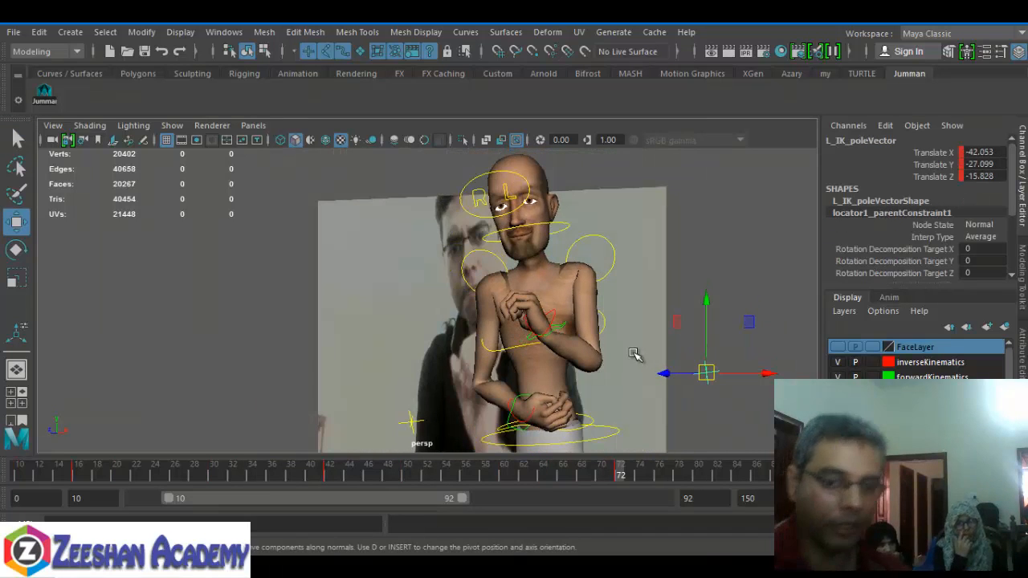
Refine the head control's rotation at frame 72 to about X -3.7, Y -9.5, Z 34.1 and key it
mouse_move(586, 246)
left_mouse_down("alt")
mouse_move(590, 270)
mouse_move(567, 259)
mouse_move(583, 230)
left_mouse_up("alt")
left_click(576, 257)
key("e")
left_click_drag(565, 280, 569, 293)
key("s")
At frame 72, move the right IK hand control to about X 66.6, Y -26.5, Z 19.6
middle_click_drag(585, 333, 587, 180, "alt")
middle_click_drag(558, 300, 557, 322, "alt")
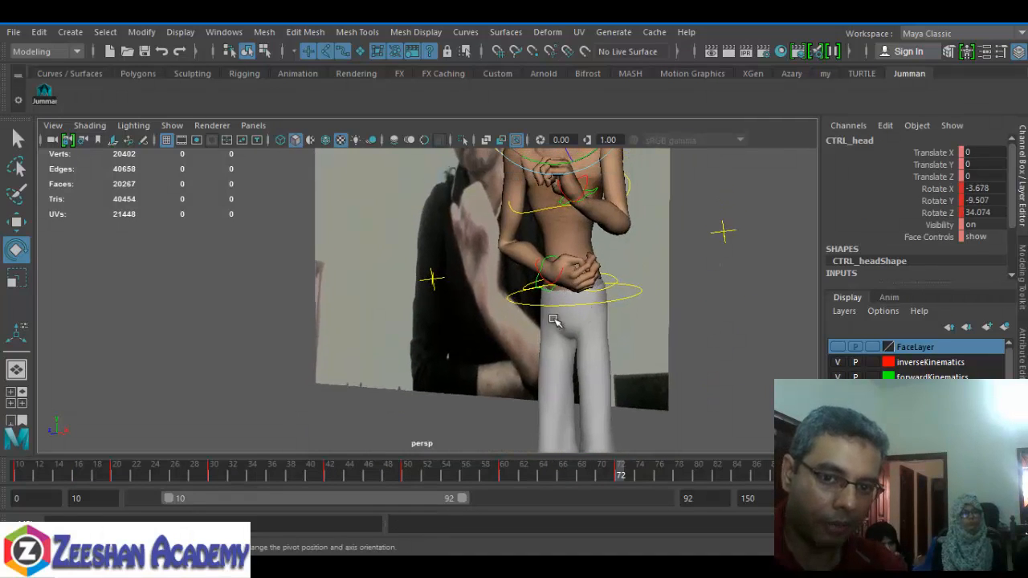
right_click_drag(557, 323, 593, 321, "alt")
left_click(573, 288)
middle_click_drag(611, 316, 597, 388, "alt")
key("w")
key("q")
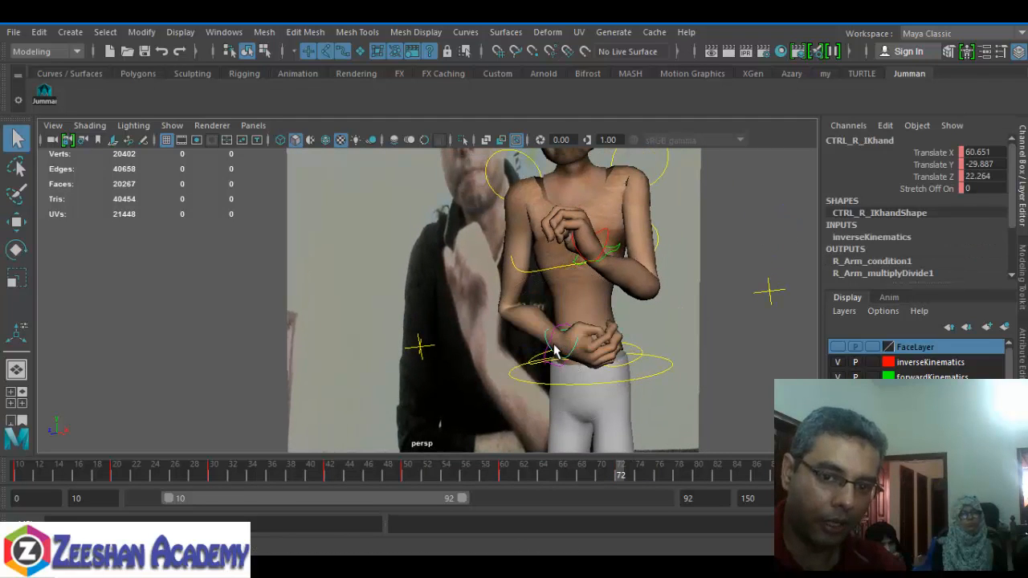
key("w")
left_click_drag(566, 349, 587, 327)
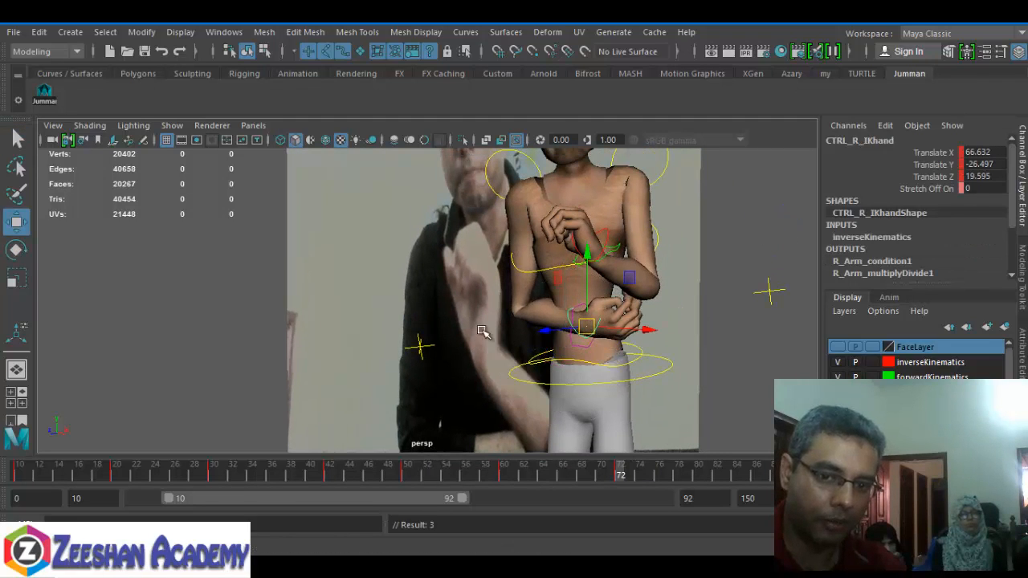
At frame 72, move the right arm's pole vector to about X -34.1, Y -42.5, Z 46.3
left_click(419, 346)
left_click_drag(379, 354, 337, 358)
left_click_drag(521, 393, 565, 415, "alt")
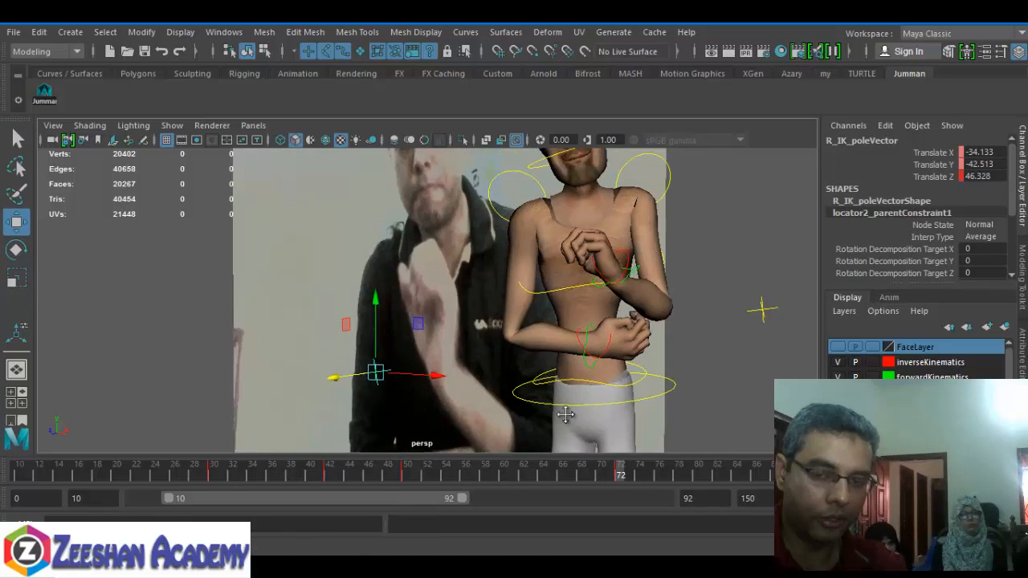
right_click_drag(574, 353, 576, 286, "alt")
middle_click_drag(577, 286, 591, 343, "alt")
right_click_drag(529, 305, 444, 253, "alt")
Select all of the rig's controls with the Jumman script, scrub back through the animation and go to frame 80
left_click(46, 95)
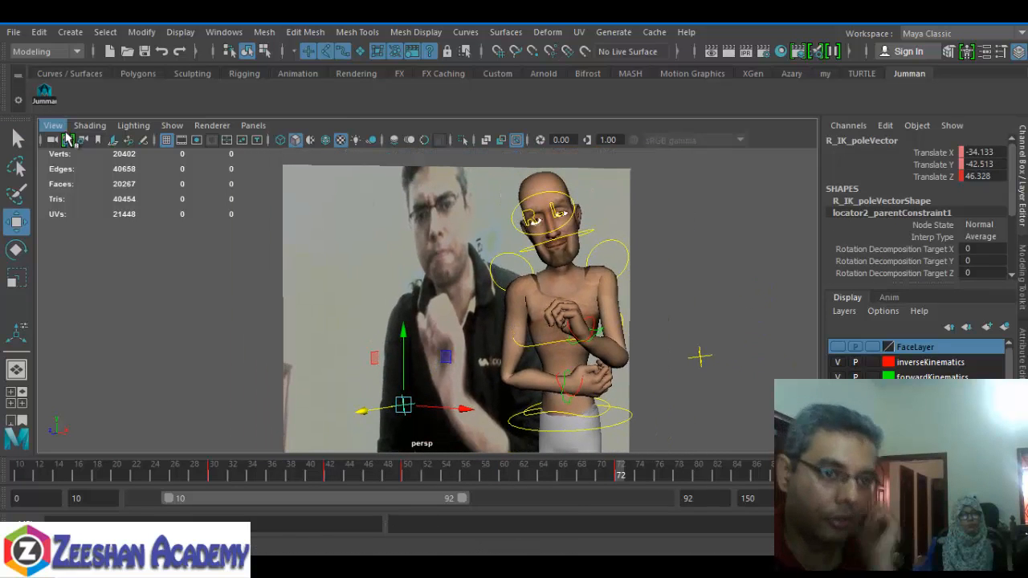
middle_click_drag(540, 204, 532, 243, "alt")
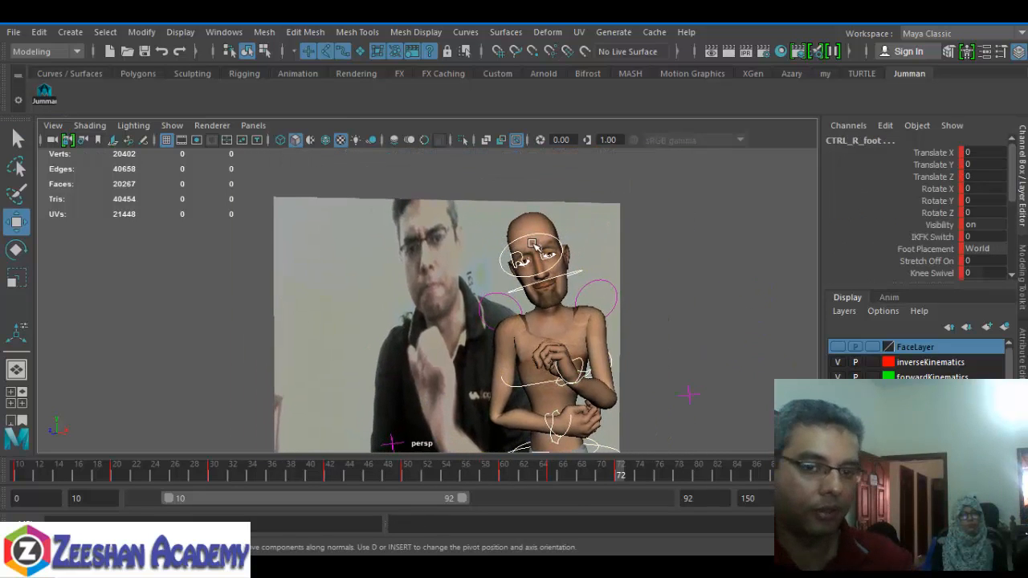
left_click_drag(584, 460, 300, 475)
left_click_drag(386, 472, 698, 473)
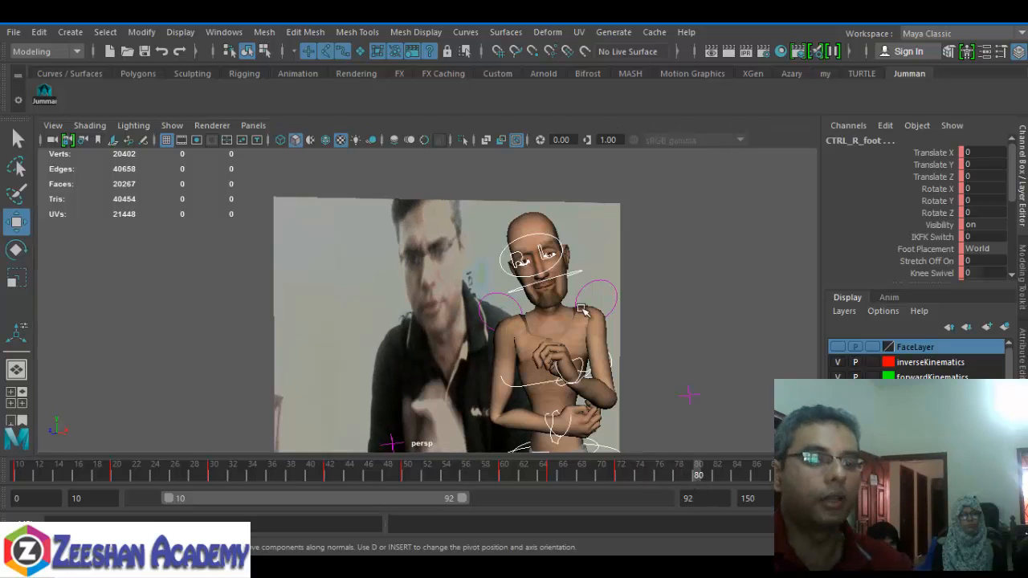
Rotate the upper torso control at frame 80 to follow the reference's lean
middle_click_drag(543, 312, 589, 250, "alt")
left_click_drag(589, 250, 580, 271, "alt")
left_click(601, 318)
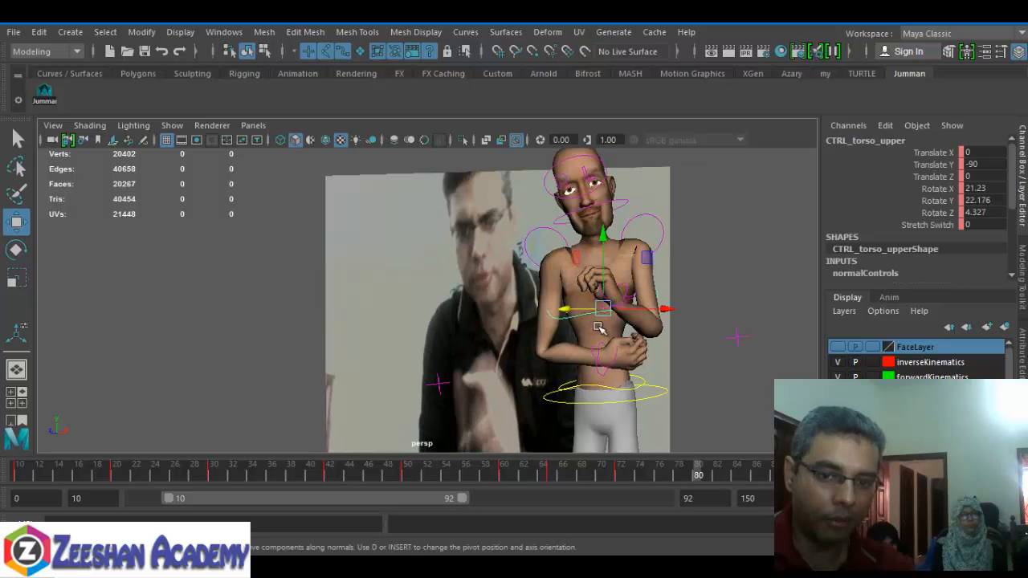
key("e")
mouse_move(601, 282)
left_mouse_down()
mouse_move(608, 300)
mouse_move(602, 288)
mouse_move(647, 182)
mouse_move(608, 269)
left_mouse_up()
At frame 80, move the left IK hand control to about X -75.5, Y 1.5, Z 49.2
left_click(627, 212)
left_click_drag(618, 281, 441, 312, "alt")
left_click(478, 282)
key("w")
key("e")
left_click_drag(447, 315, 599, 342, "alt")
middle_click_drag(599, 342, 553, 300, "alt")
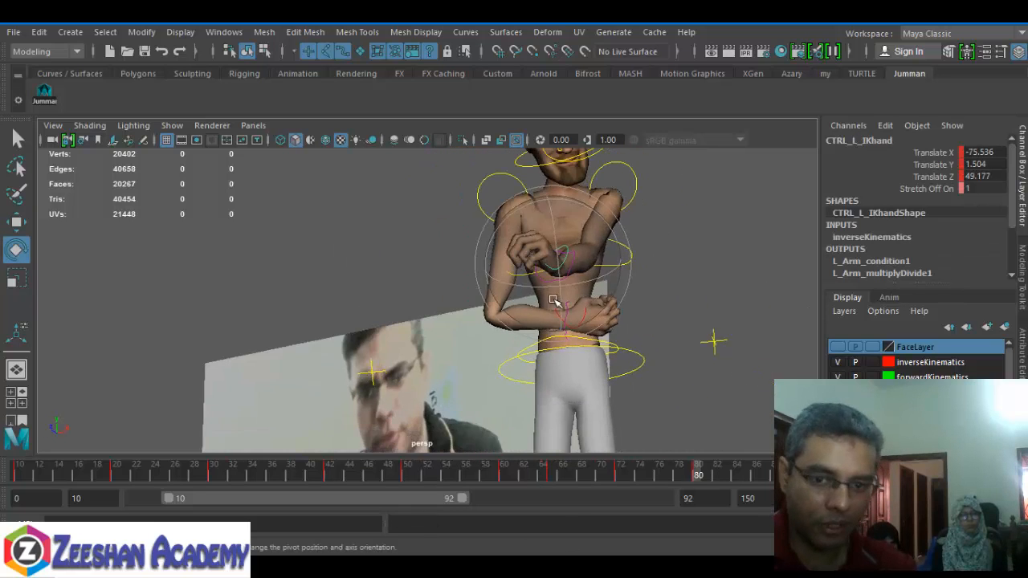
key("w")
At frame 80, rotate the left wrist to about X -16.0, Y -24.4, Z 5.4 and set its curls to index 30, thumb 37, others 28
left_click_drag(553, 299, 631, 291, "alt")
key("e")
left_click(615, 271)
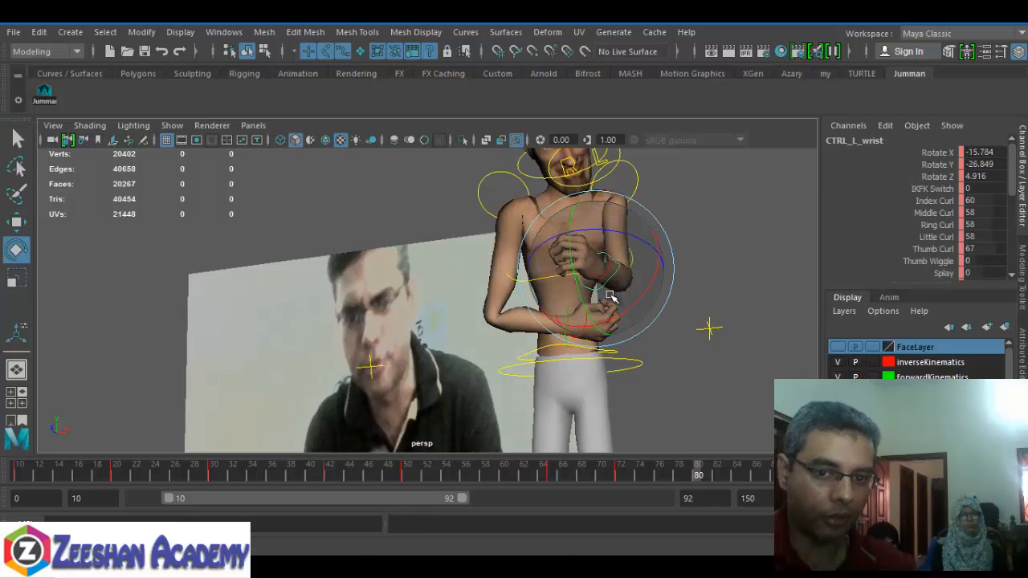
left_click_drag(936, 200, 931, 249)
middle_click_drag(493, 277, 250, 297)
Set the left hand's Middle, Ring and Little Curl to 43, Thumb Curl to 52 and Index Curl to 17 at frame 80
middle_click_drag(581, 301, 649, 285, "alt")
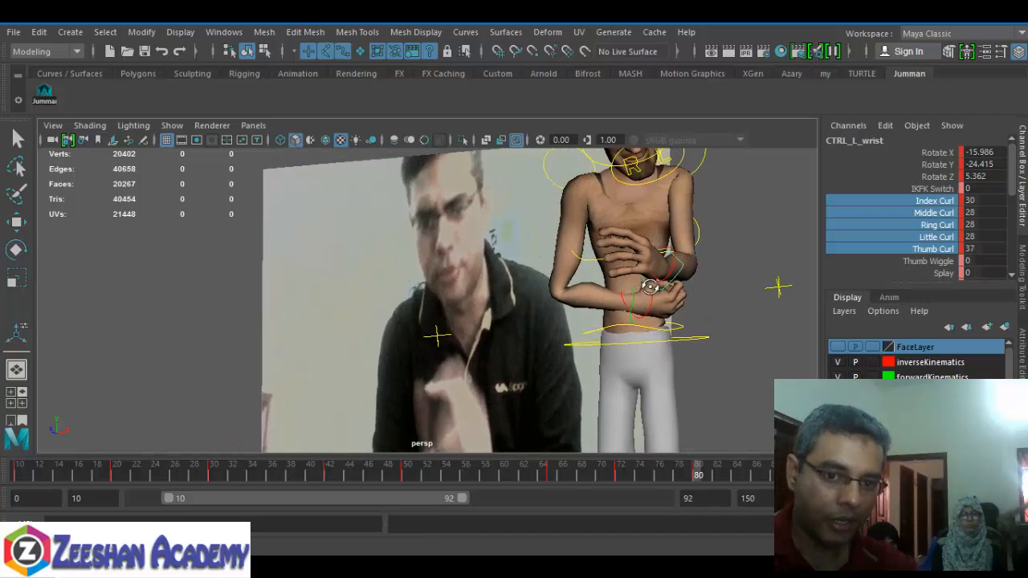
left_click_drag(648, 285, 645, 331, "alt")
middle_click_drag(645, 331, 645, 290, "alt")
left_click_drag(644, 290, 644, 277, "alt")
left_click_drag(934, 213, 943, 249)
middle_click_drag(622, 323, 712, 324)
left_click_drag(713, 325, 703, 311, "alt")
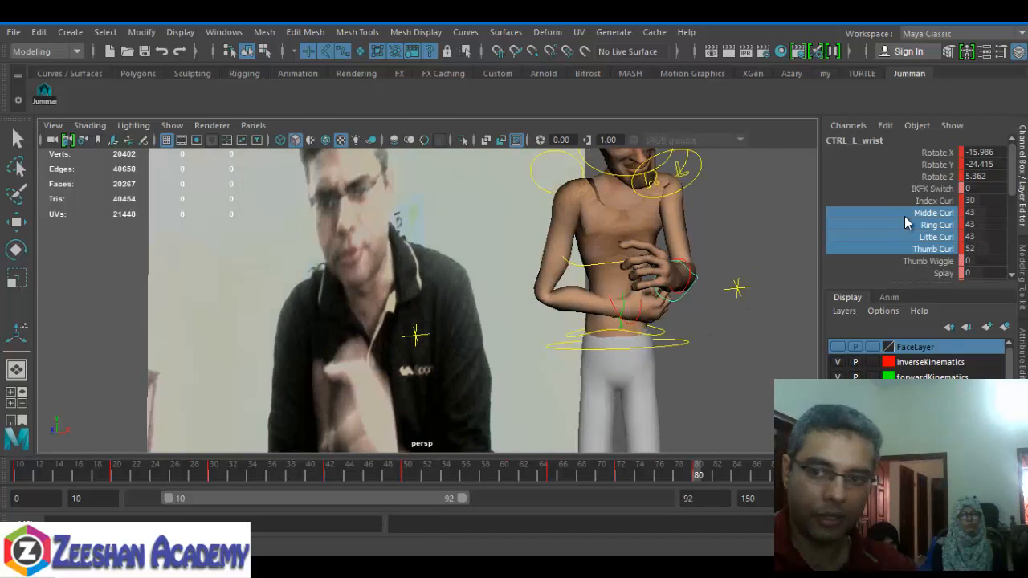
left_click(934, 200)
middle_click_drag(638, 281, 520, 310)
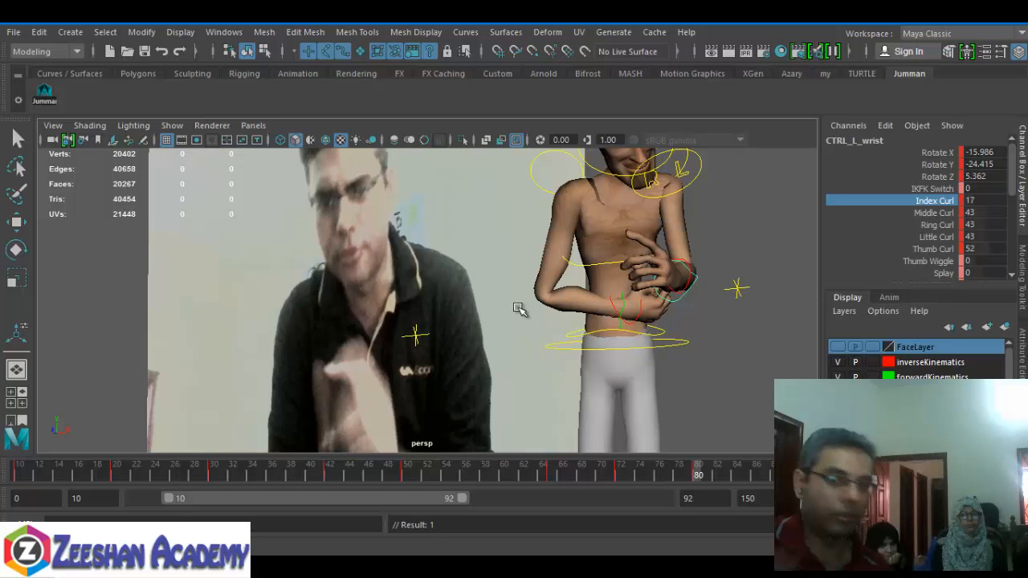
Select all of the rig's controls with the Jumman script and scrub ahead to a frame near the end of the range
left_click_drag(586, 295, 456, 310, "alt")
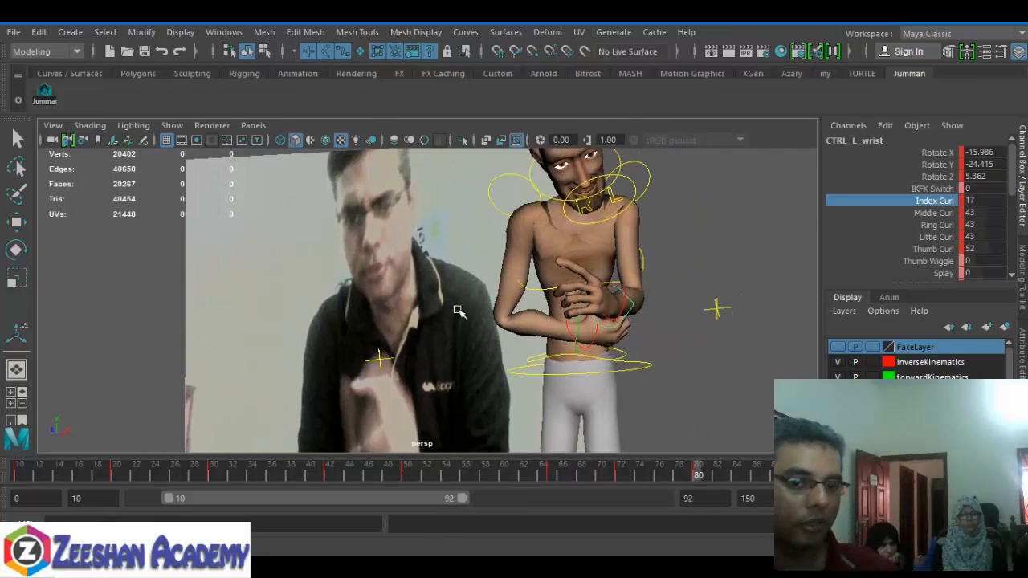
left_click(47, 98)
mouse_move(437, 360)
left_mouse_down("alt")
mouse_move(635, 347)
mouse_move(756, 475)
mouse_move(795, 476)
left_mouse_up("alt")
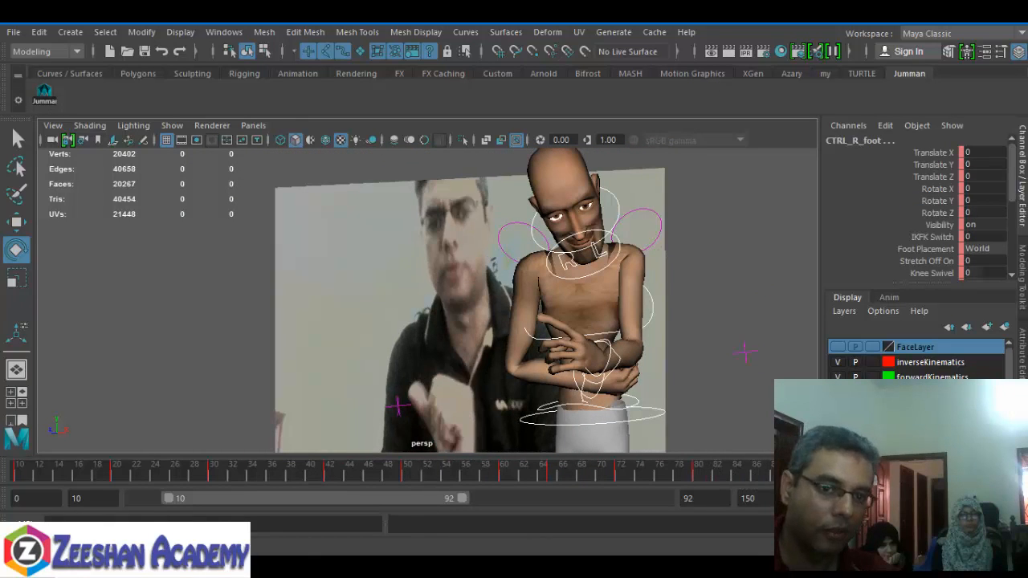
left_click_drag(672, 383, 703, 380, "alt")
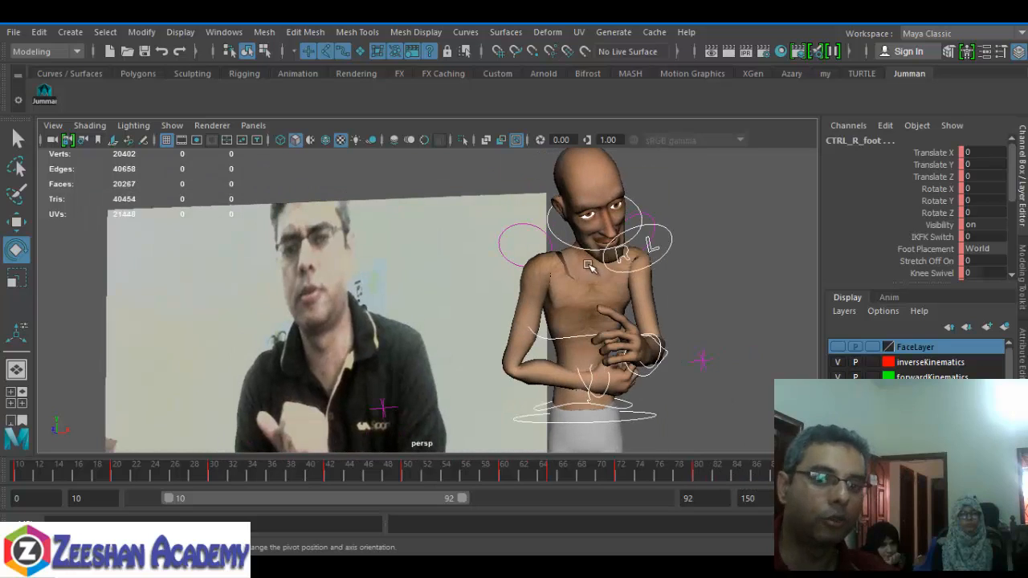
Rotate the neck and upper torso controls to straighten the character's posture to match the reference, and select the root control
left_click(584, 252)
key("w")
left_click(574, 230)
key("e")
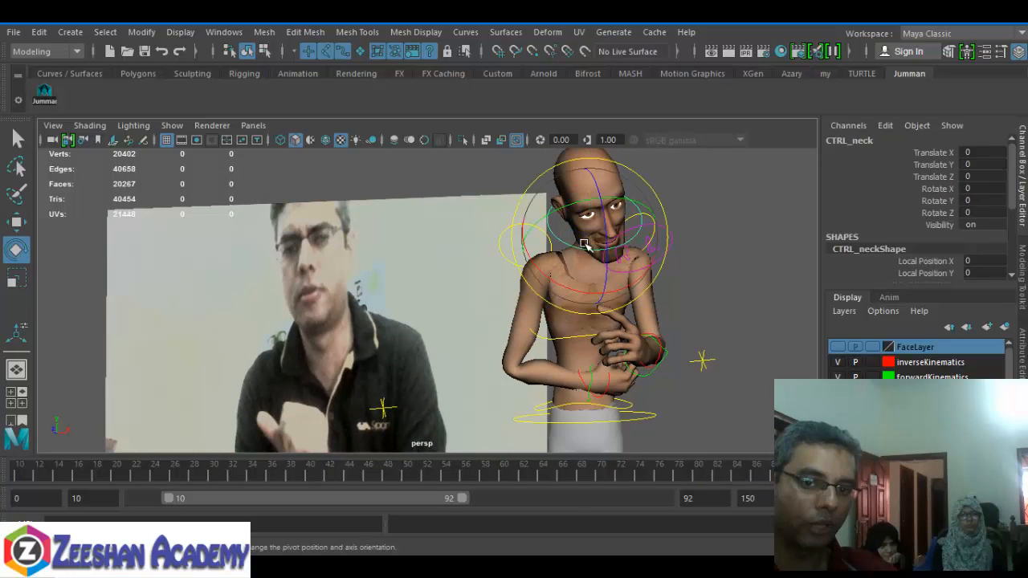
left_click_drag(577, 240, 626, 330)
key("q")
left_click(552, 338)
key("e")
left_click_drag(626, 330, 531, 346, "alt")
left_click(660, 422)
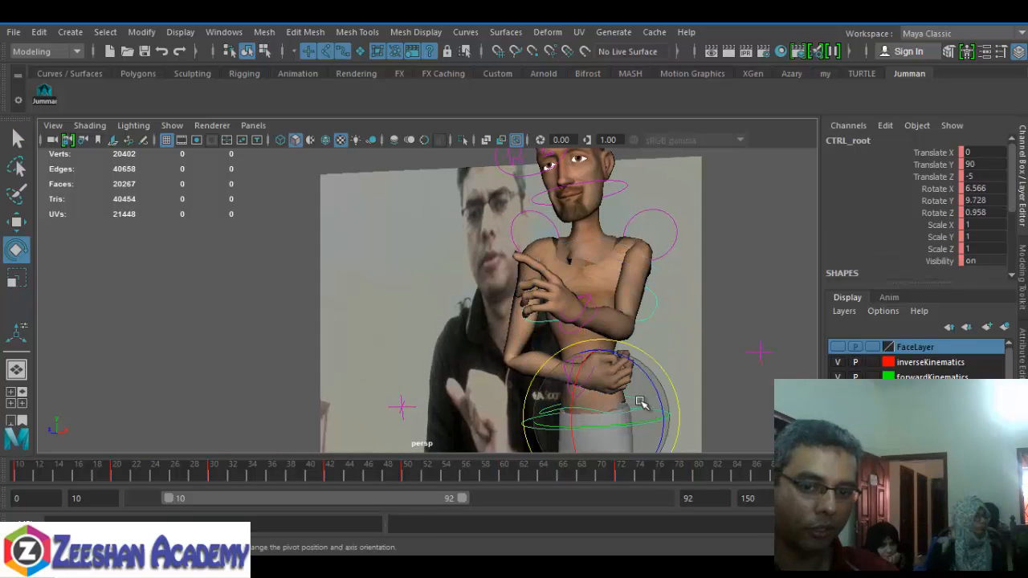
Move the left IK hand control to about X -58.2, Y -0.7, Z 49.4 and key it
left_click_drag(635, 406, 623, 323, "alt")
left_click(604, 301)
key("w")
key("s")
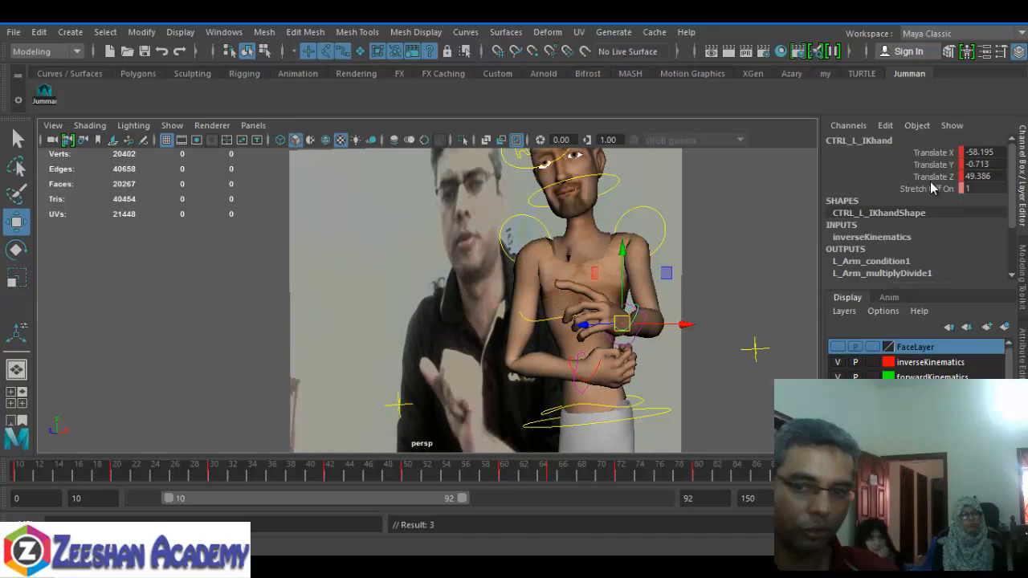
Set the left hand's Index Curl to 43 and increase the curl of all five fingers together
key("q")
left_click(644, 330)
key("e")
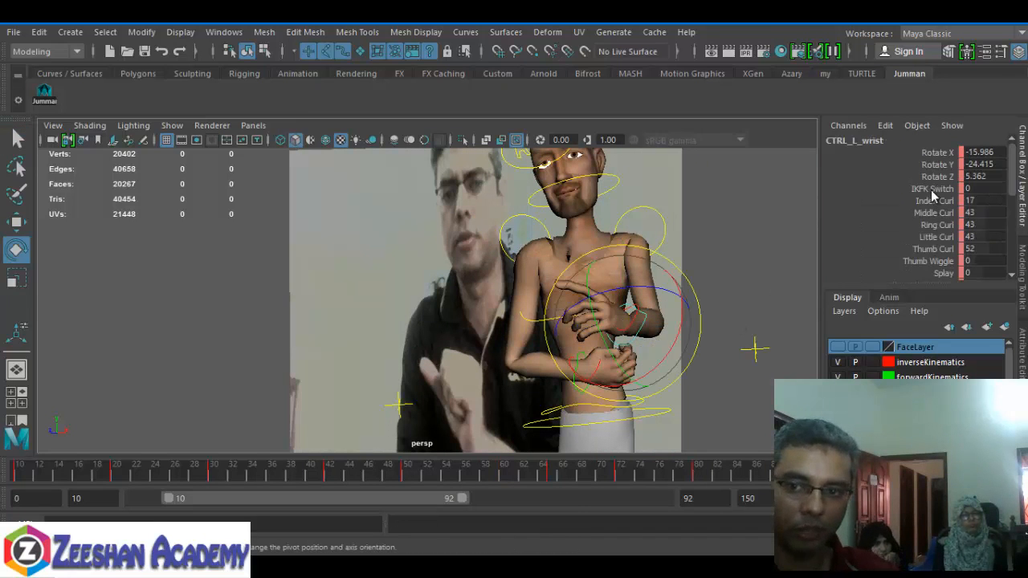
left_click(935, 201)
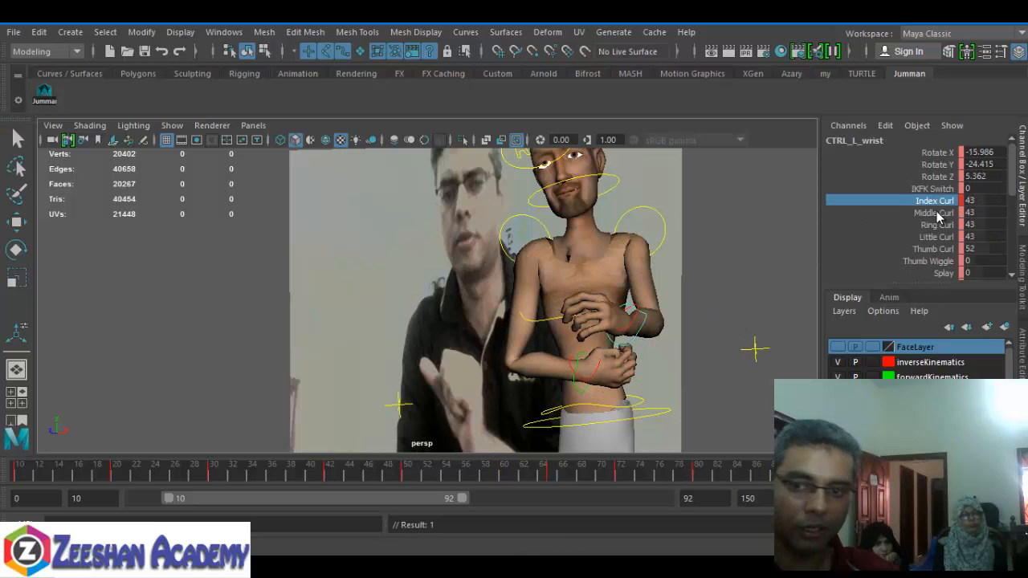
left_click_drag(936, 201, 935, 251)
middle_click_drag(657, 317, 745, 313)
Move the right IK hand control to about X 69.7, Y -26.1, Z 18.4 to match the new pose
left_click_drag(622, 351, 626, 249, "alt")
left_click(622, 246)
middle_click_drag(664, 269, 667, 300, "alt")
key("w")
left_click_drag(667, 300, 621, 273, "alt")
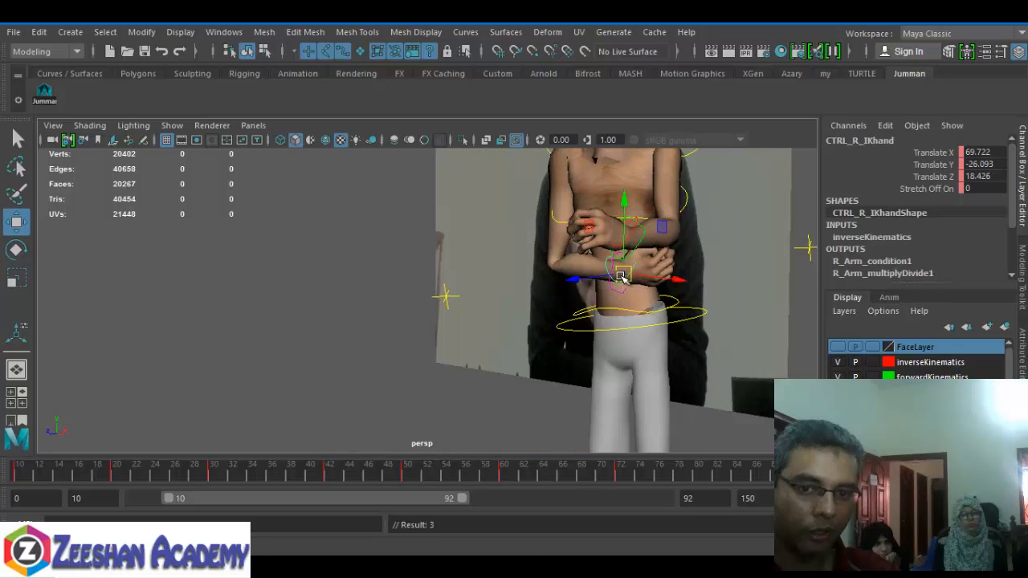
left_click_drag(622, 321, 644, 335, "alt")
middle_click_drag(645, 341, 648, 355, "alt")
left_click_drag(647, 358, 652, 384, "alt")
right_click_drag(652, 384, 666, 387, "alt")
middle_click_drag(665, 387, 657, 419, "alt")
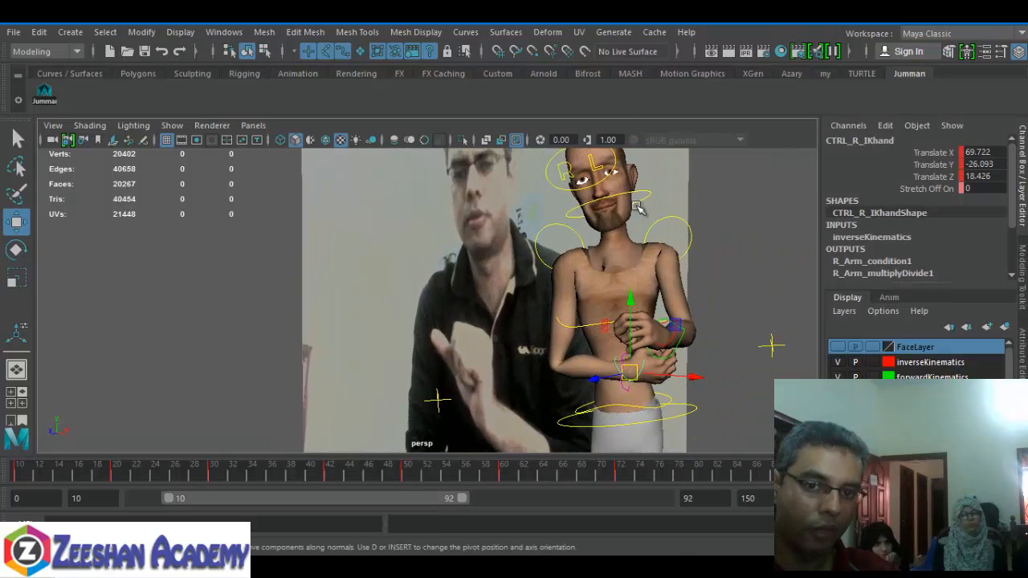
Rotate the head control to about X 7.8, Y -12.9, Z -1.9 and select all of the rig's controls
left_click(644, 199)
key("e")
left_click(622, 197)
left_click_drag(623, 197, 636, 224)
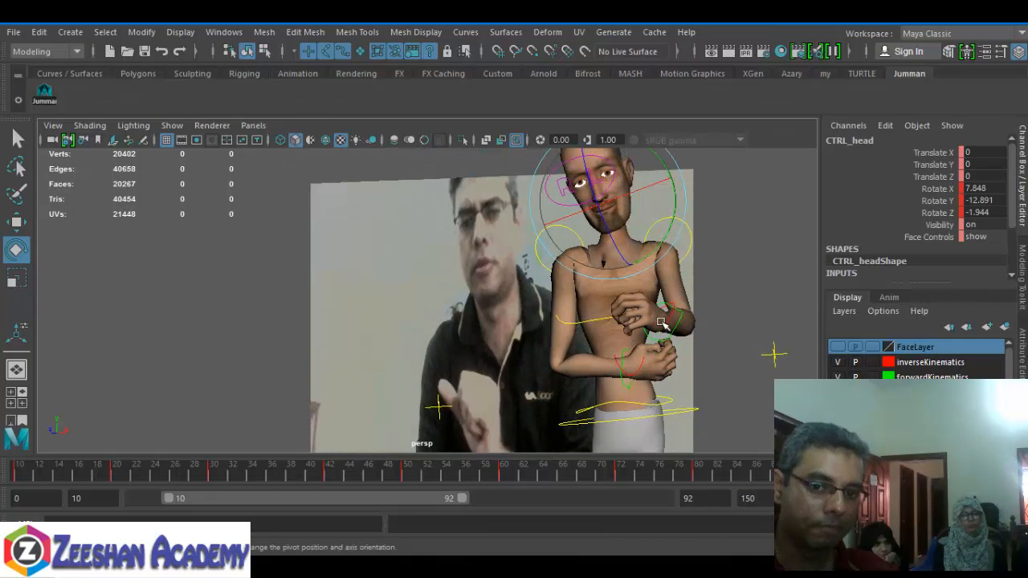
middle_click_drag(661, 321, 656, 310, "alt")
left_click(46, 96)
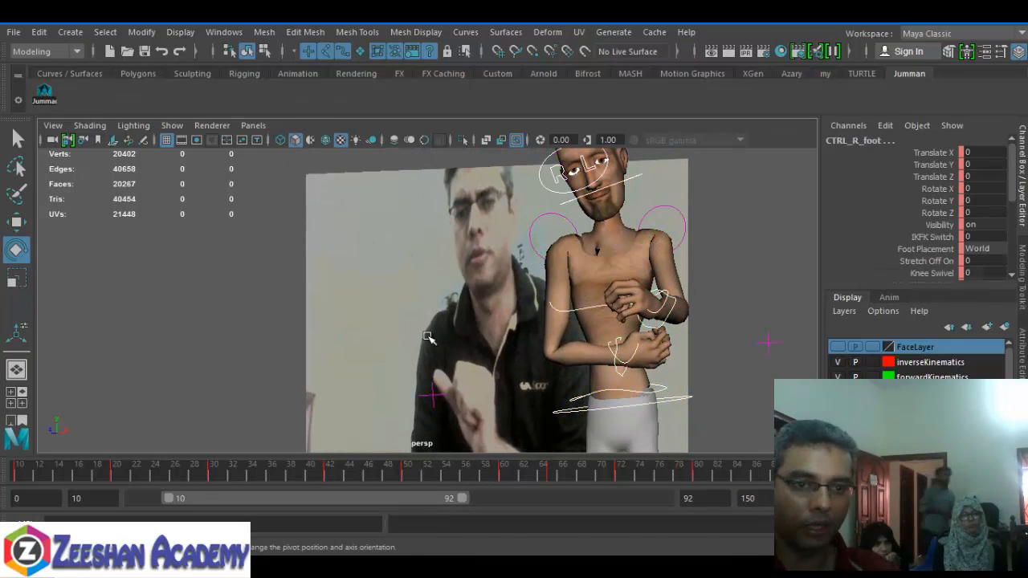
Frame the whole upper body beside the reference video and hide the NURBS curves in the perspective view
left_click_drag(562, 315, 641, 323, "alt")
middle_click_drag(641, 323, 601, 362, "alt")
left_click_drag(601, 362, 612, 331, "alt")
middle_click_drag(612, 330, 622, 323, "alt")
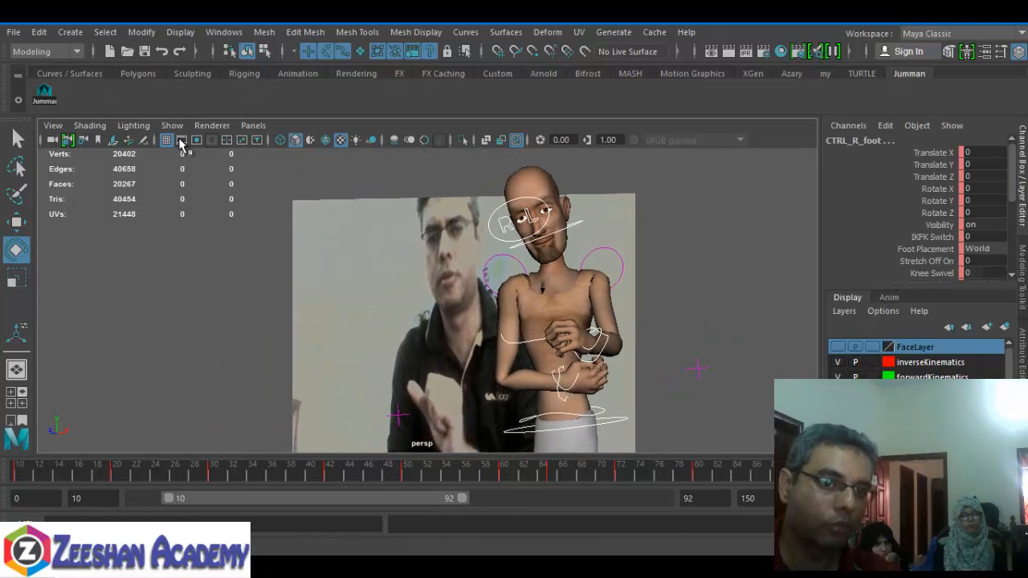
left_click(174, 128)
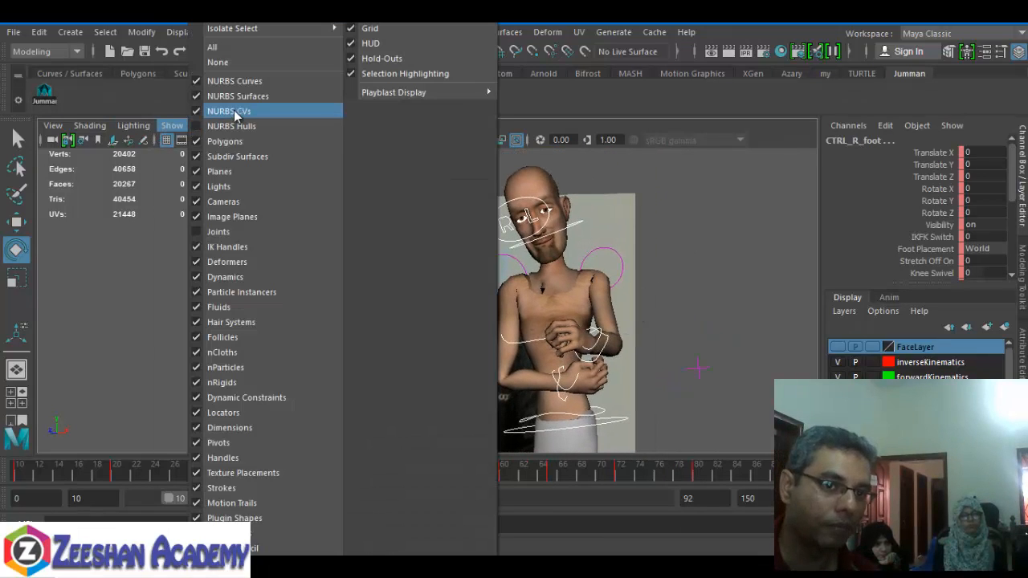
left_click(233, 80)
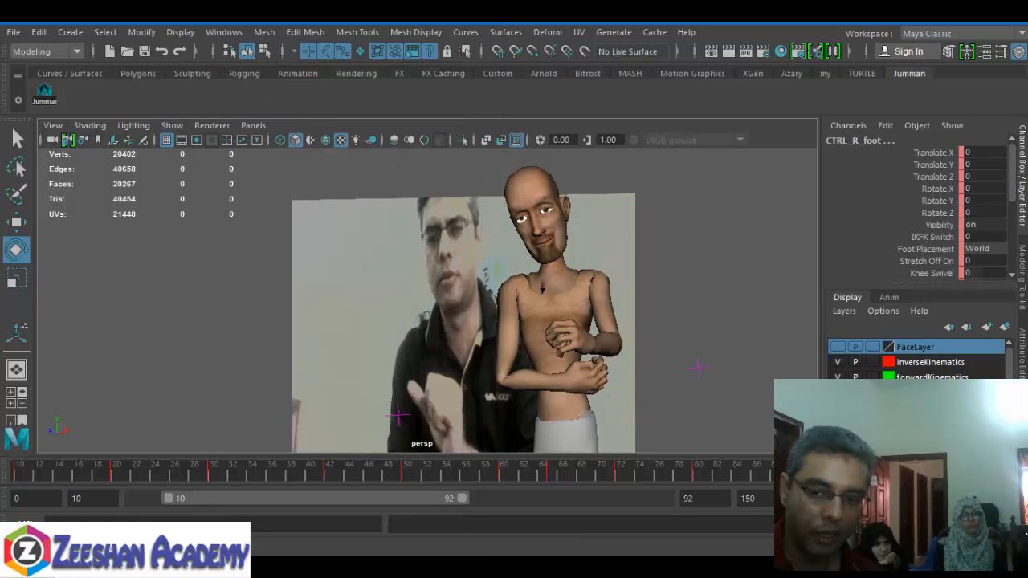
Play the animation, then scrub through frames 10, 30 and 42 to compare the poses with the reference video
key("alt+v")
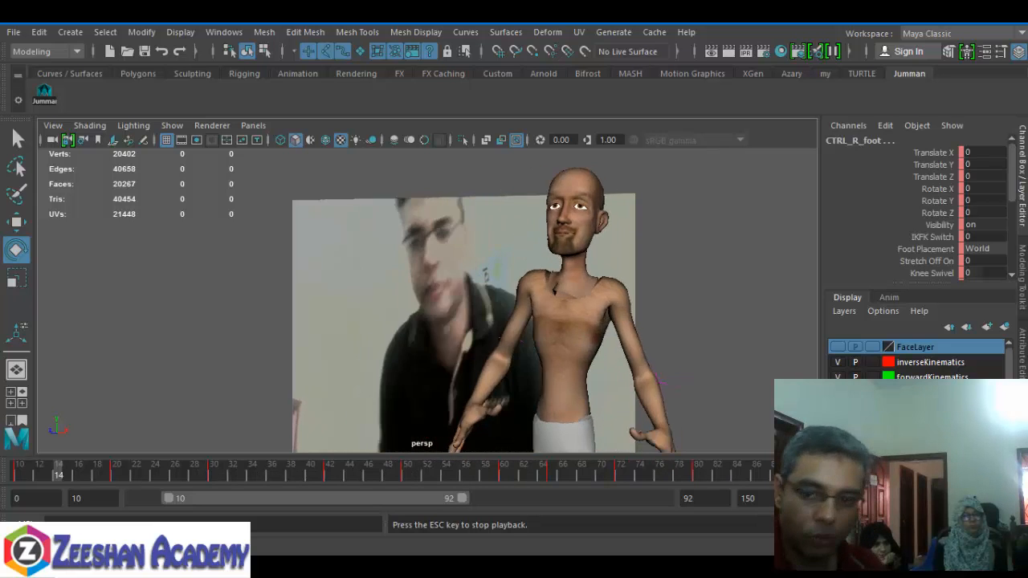
key("Escape")
left_click_drag(235, 474, 11, 479)
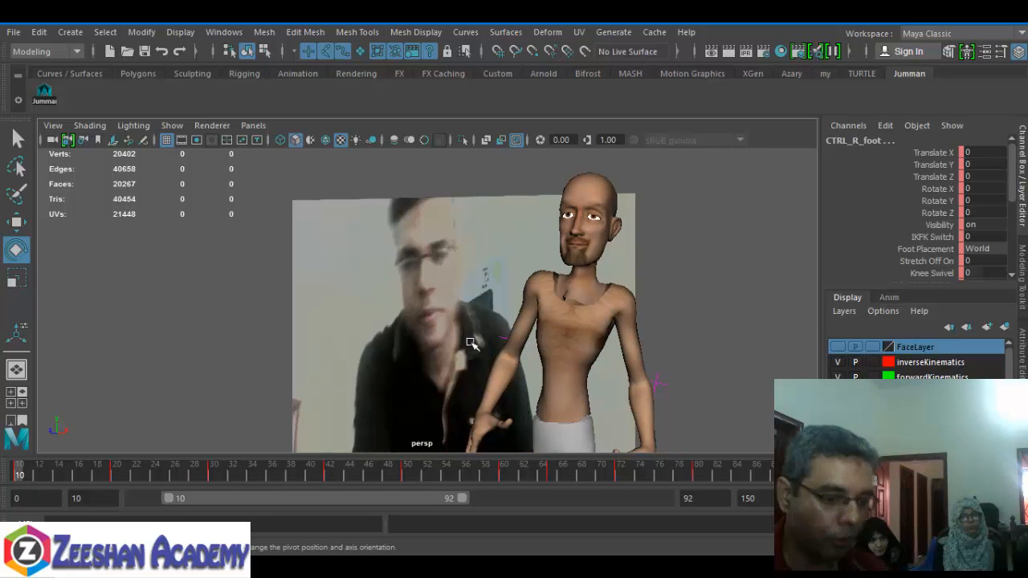
left_click_drag(471, 343, 514, 314, "alt")
left_click_drag(44, 479, 221, 472)
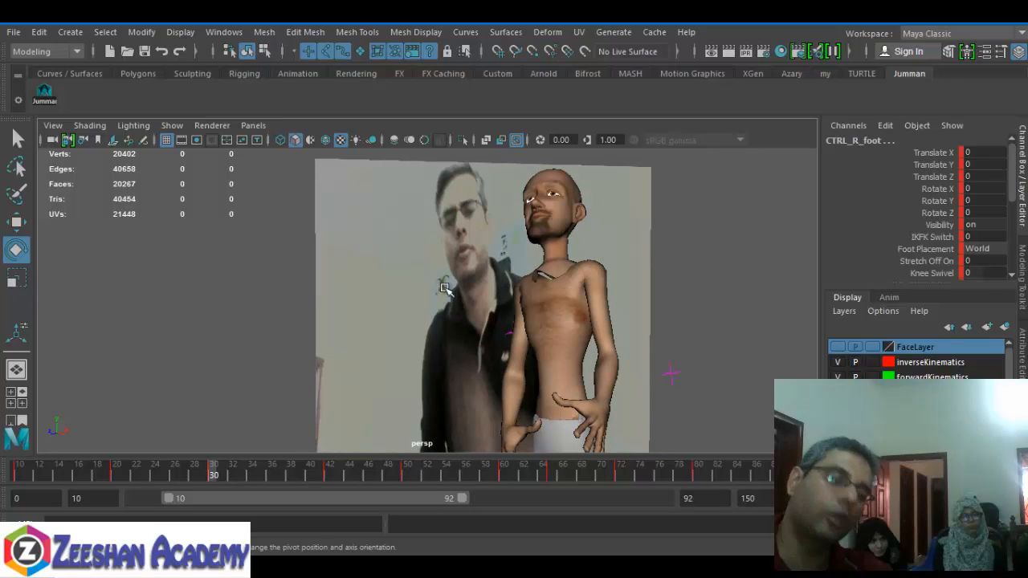
left_click_drag(219, 472, 330, 477)
left_click_drag(482, 353, 492, 324, "alt")
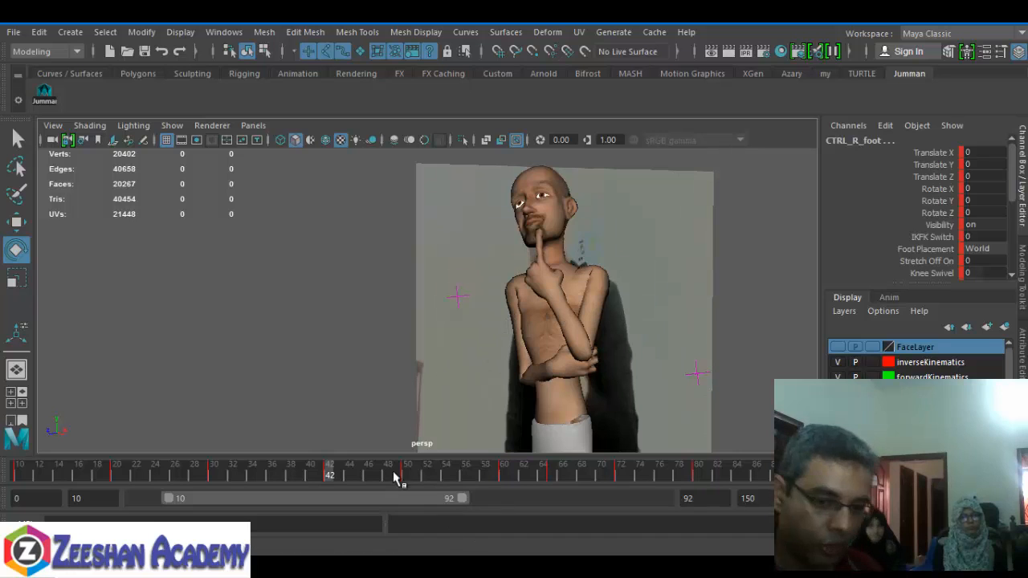
mouse_move(394, 475)
left_mouse_down()
mouse_move(562, 471)
mouse_move(394, 466)
left_mouse_up()
Scrub between frames 10 and 65 to review the motion between the key poses, returning to frame 10
left_click(171, 127)
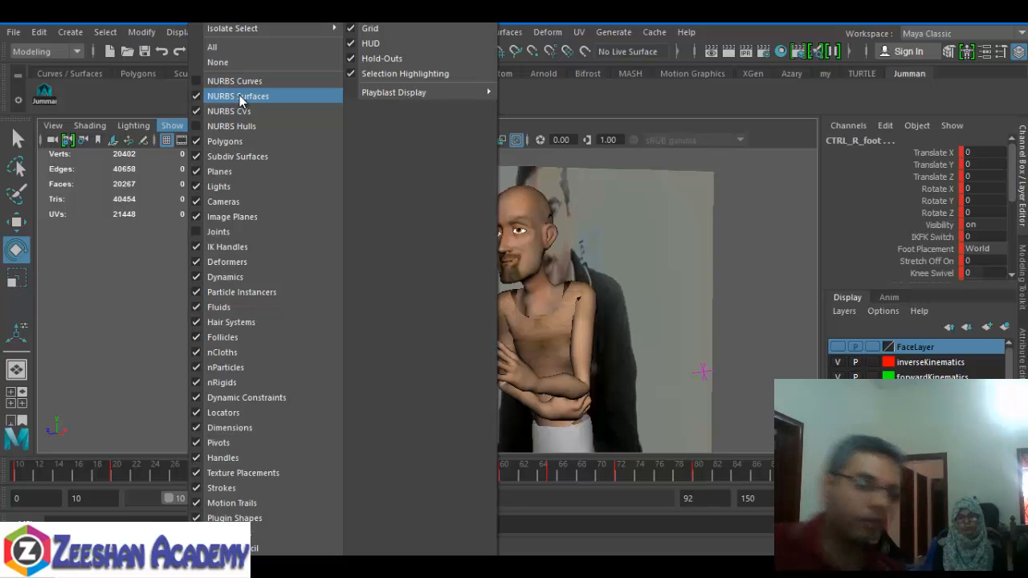
left_click_drag(681, 469, 1, 464)
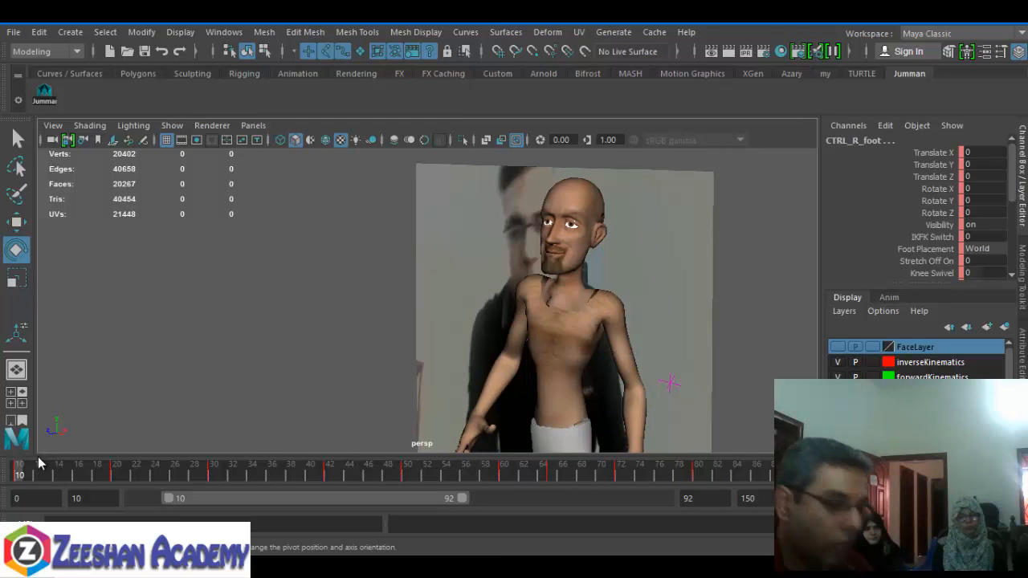
left_click_drag(76, 477, 436, 473)
left_click_drag(521, 499, 548, 496)
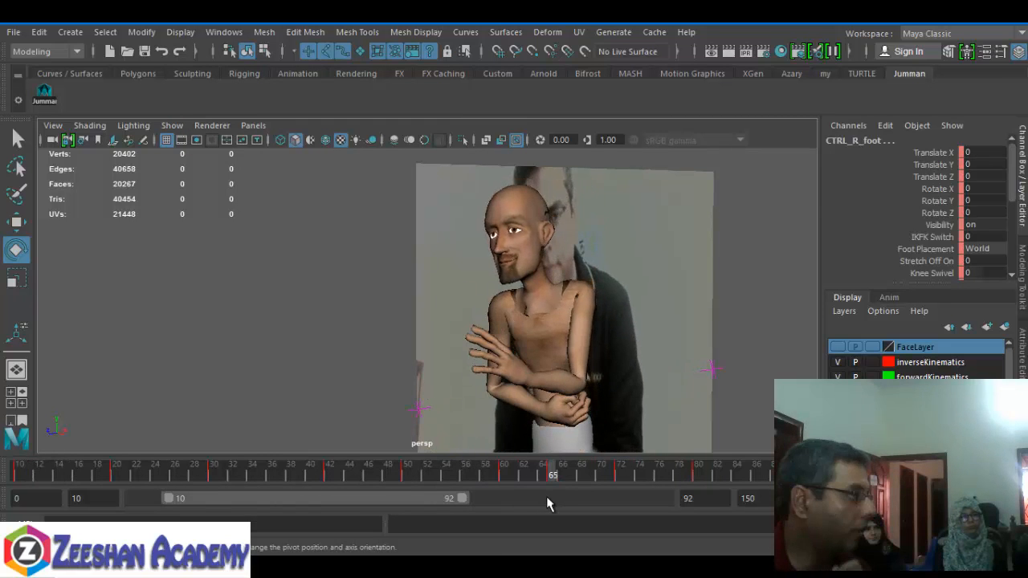
mouse_move(440, 481)
left_mouse_down()
mouse_move(97, 475)
mouse_move(433, 480)
left_mouse_up()
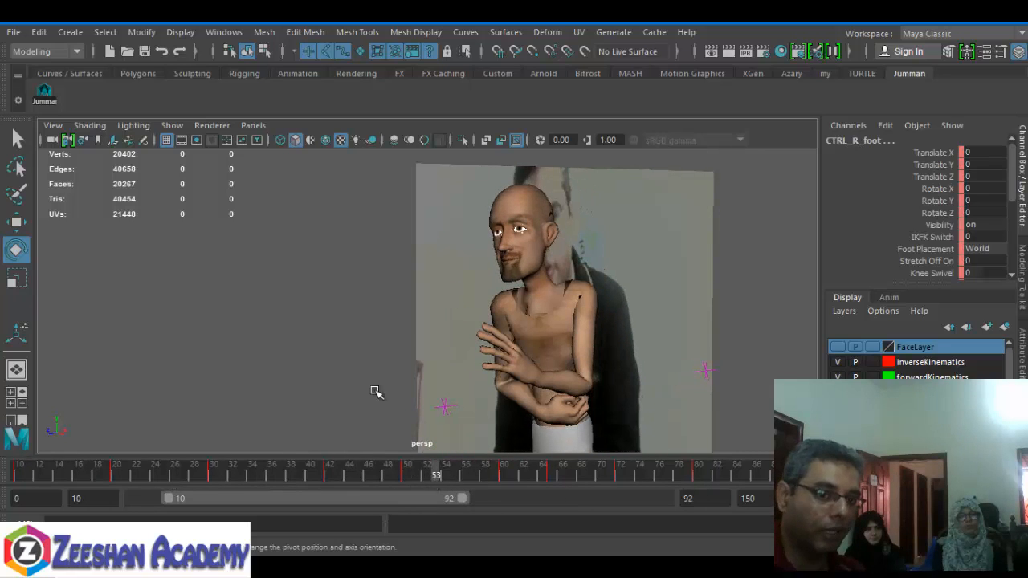
left_click(174, 125)
left_click(238, 126)
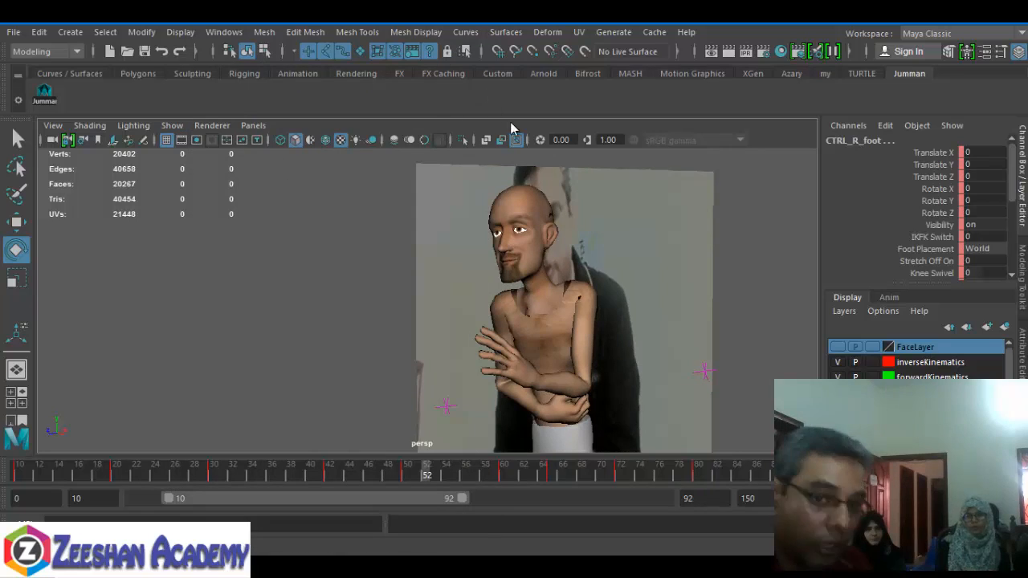
left_click_drag(40, 476, 2, 484)
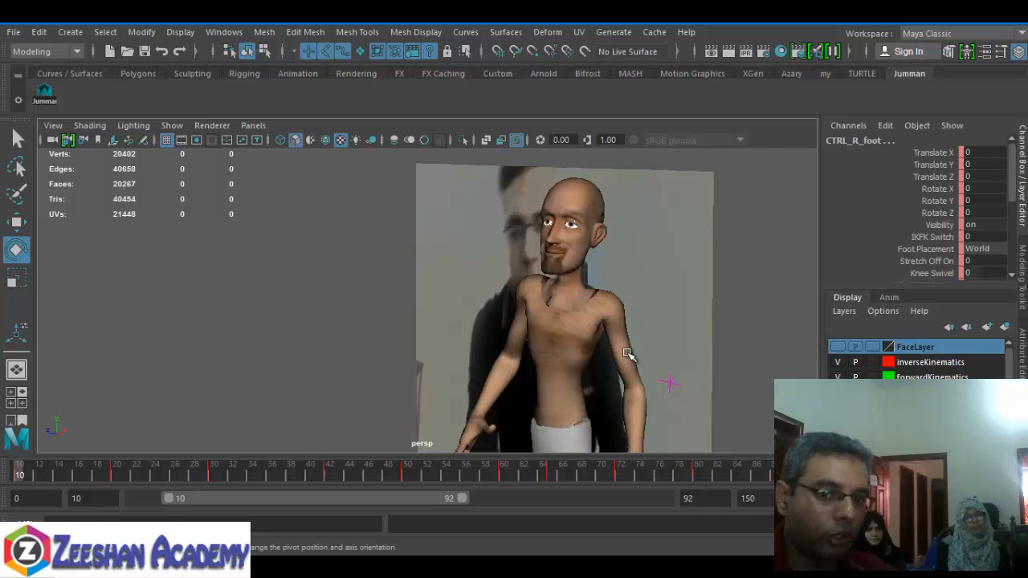
Add the reference video plane to a new display layer
middle_click_drag(627, 352, 470, 346, "alt")
left_click_drag(471, 346, 473, 339, "alt")
left_click(274, 263)
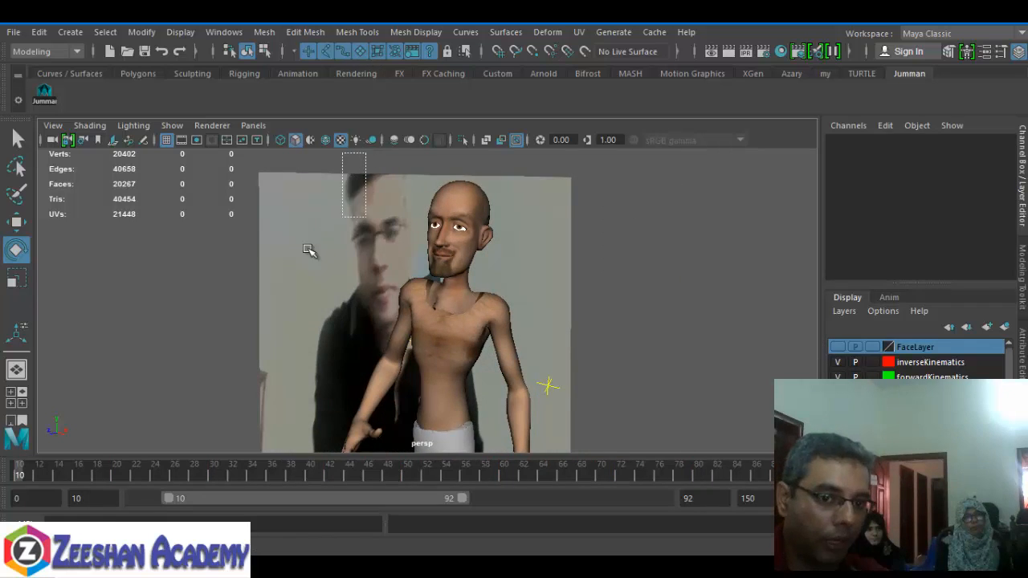
left_click(309, 251)
key("w")
left_click(1004, 328)
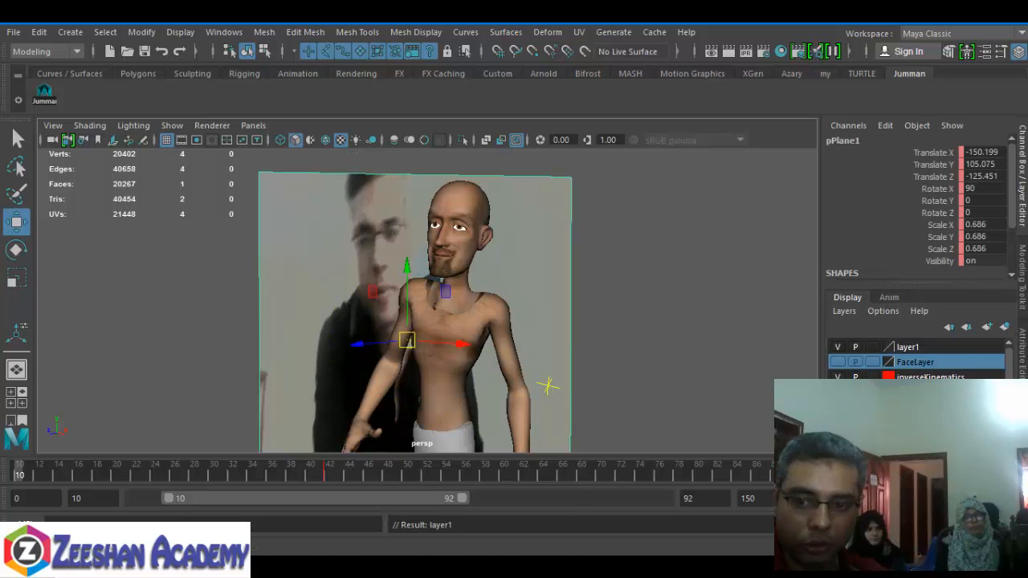
Rename the new display layer animlayerRef and hide it
double_click(924, 350)
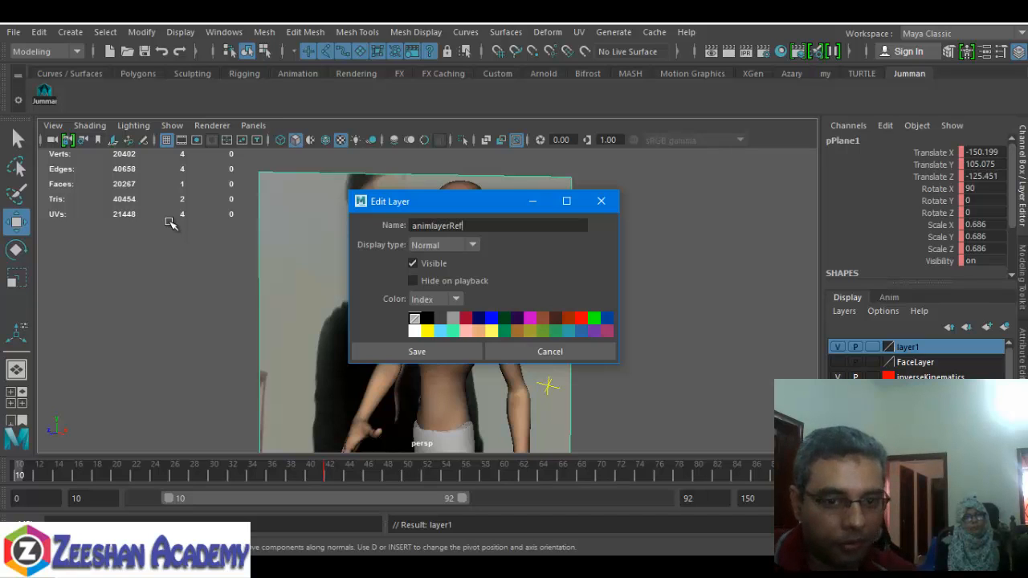
left_click(386, 351)
left_click(838, 346)
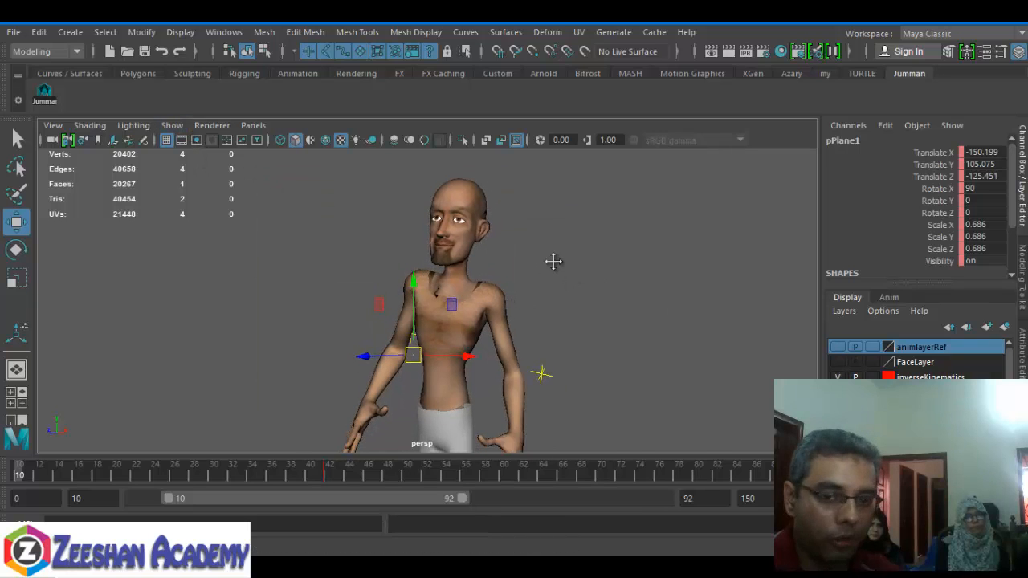
Recenter the character at frame 10 and turn on the film gate in the perspective view
middle_click_drag(553, 262, 558, 245, "alt")
left_click_drag(39, 472, 2, 482)
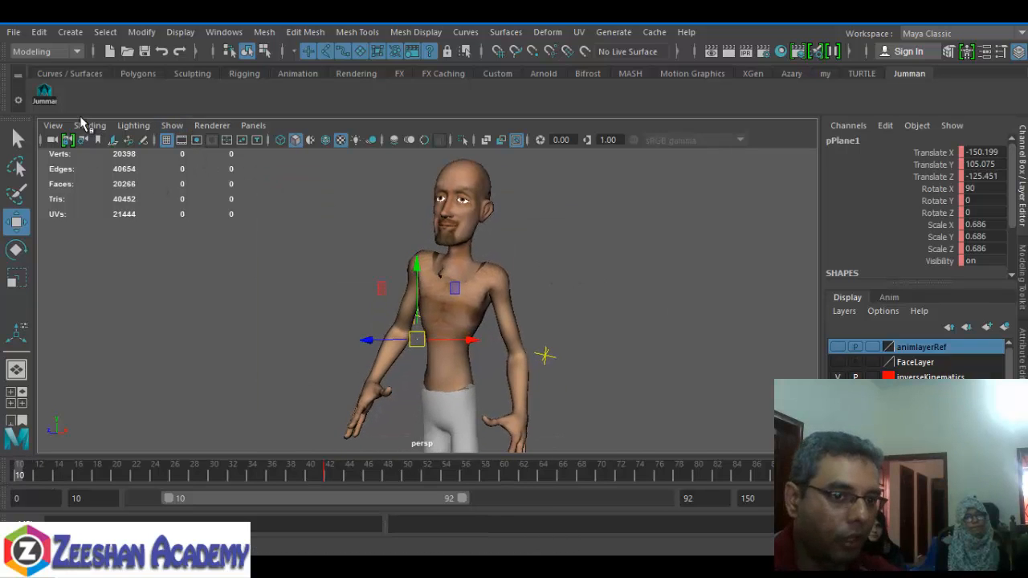
left_click(89, 125)
left_click(89, 126)
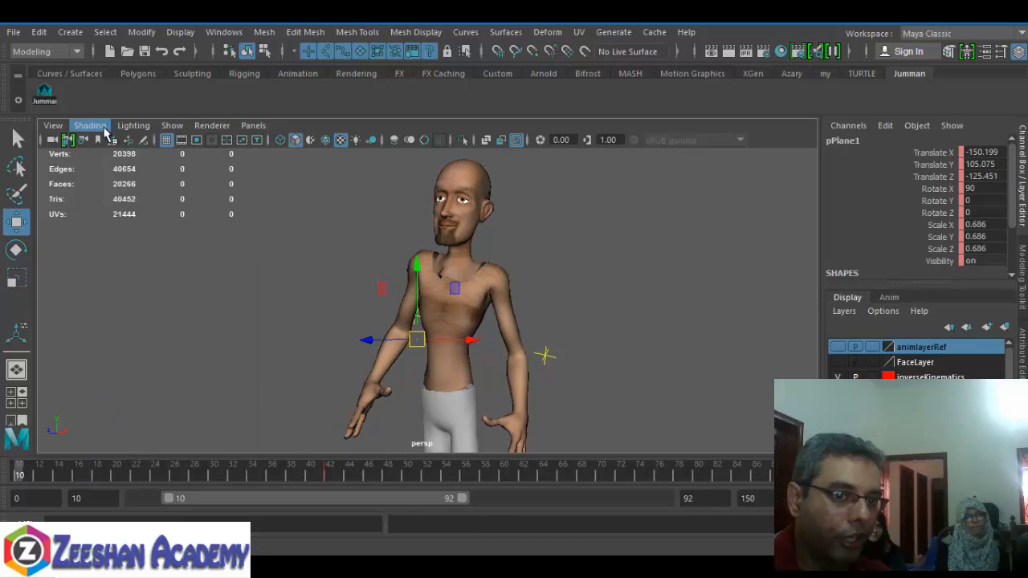
left_click(182, 140)
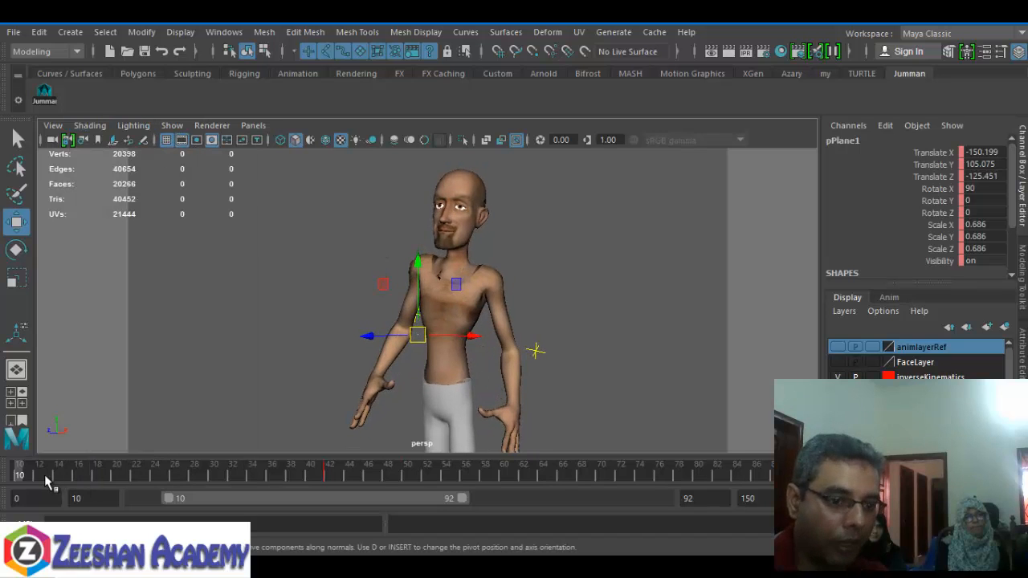
Scrub the animation through to its end and adjust the view to keep the character framed inside the gate
left_click_drag(46, 480, 417, 486)
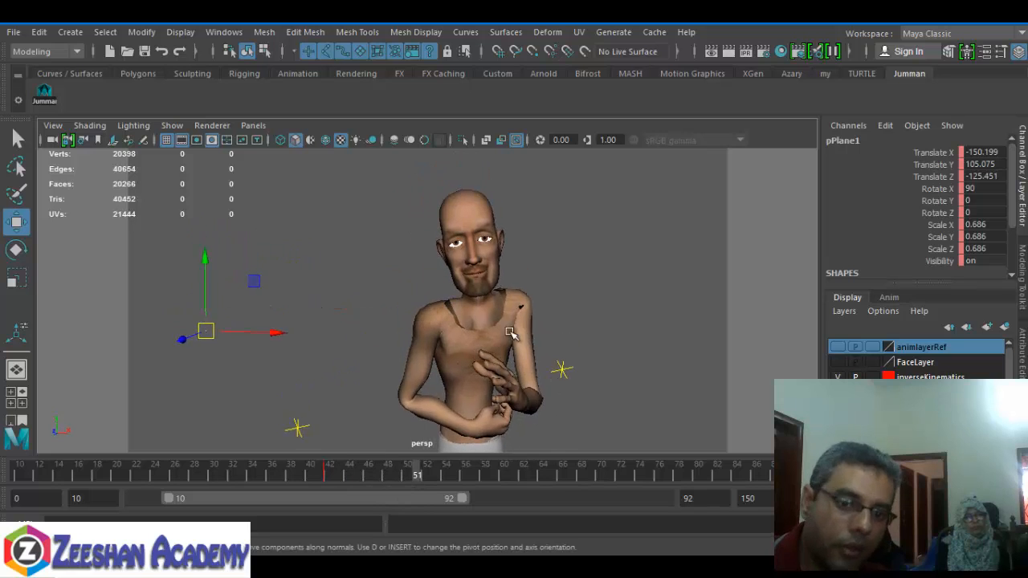
left_click_drag(45, 480, 791, 479)
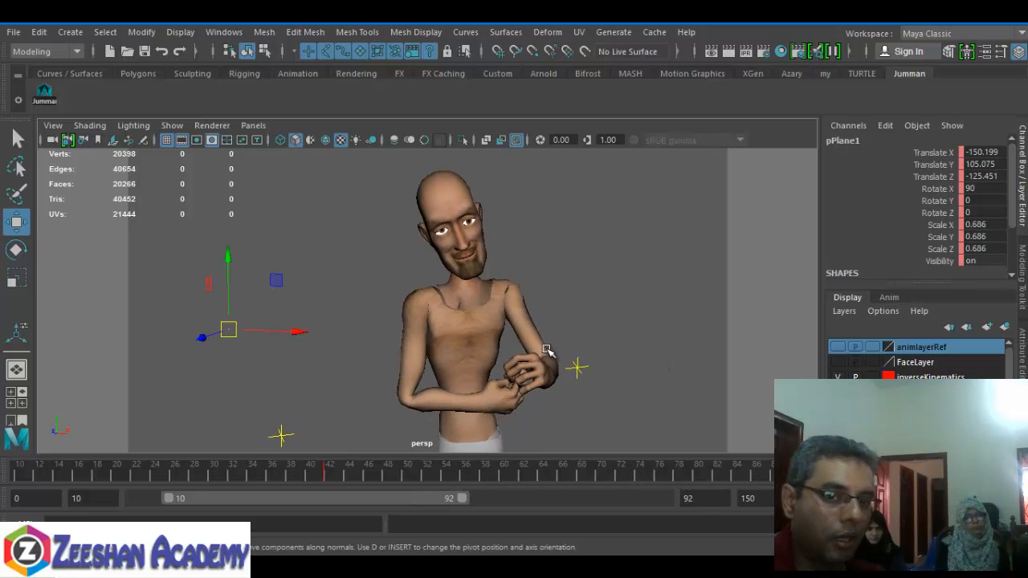
middle_click_drag(546, 349, 533, 347, "alt")
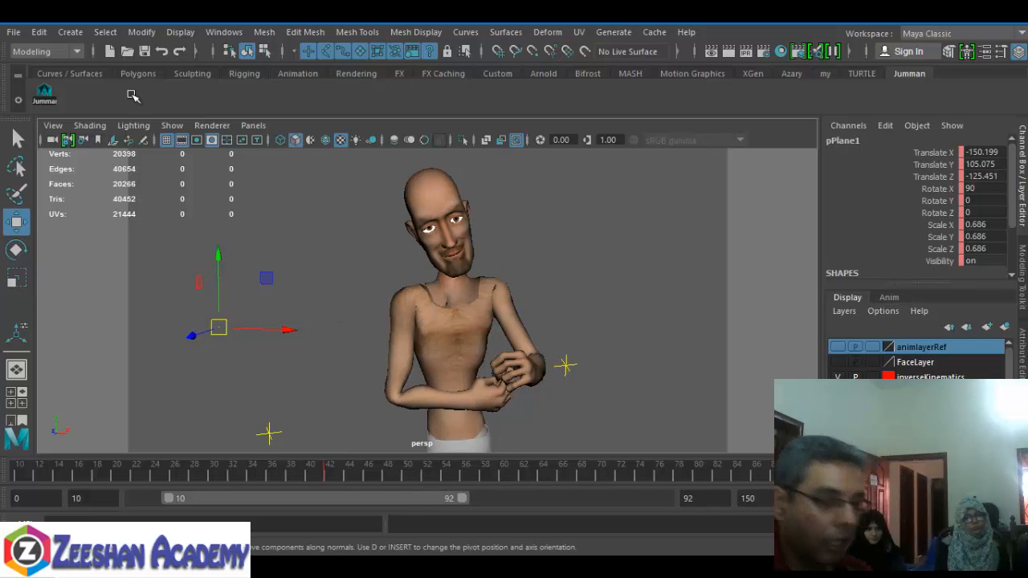
Save the scene and accept the student version notice
key("q")
key("ctrl+s")
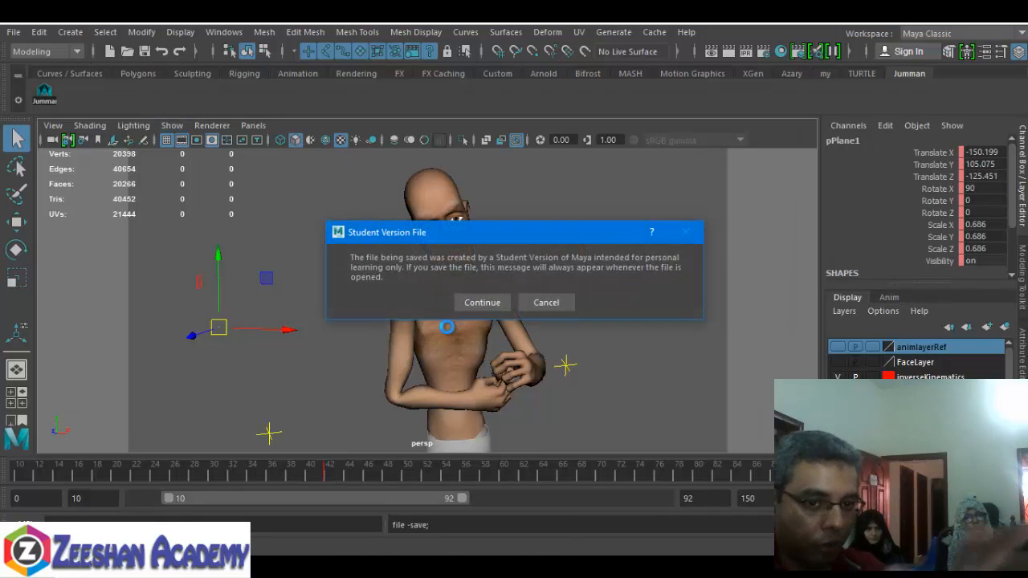
left_click(481, 302)
Look over the Playblast options and play the animation through to review it without the reference
key("w")
left_click(223, 33)
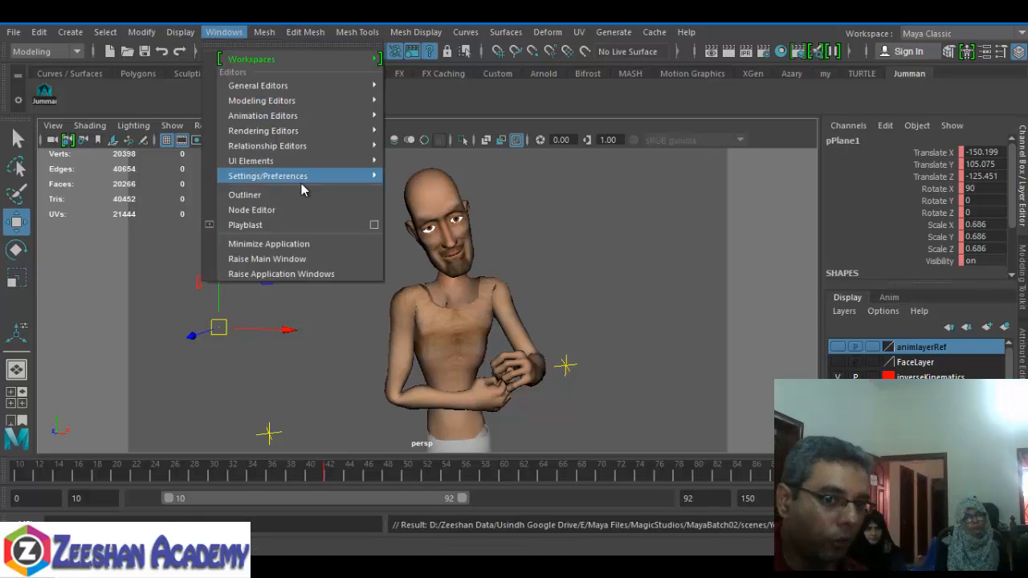
left_click(374, 227)
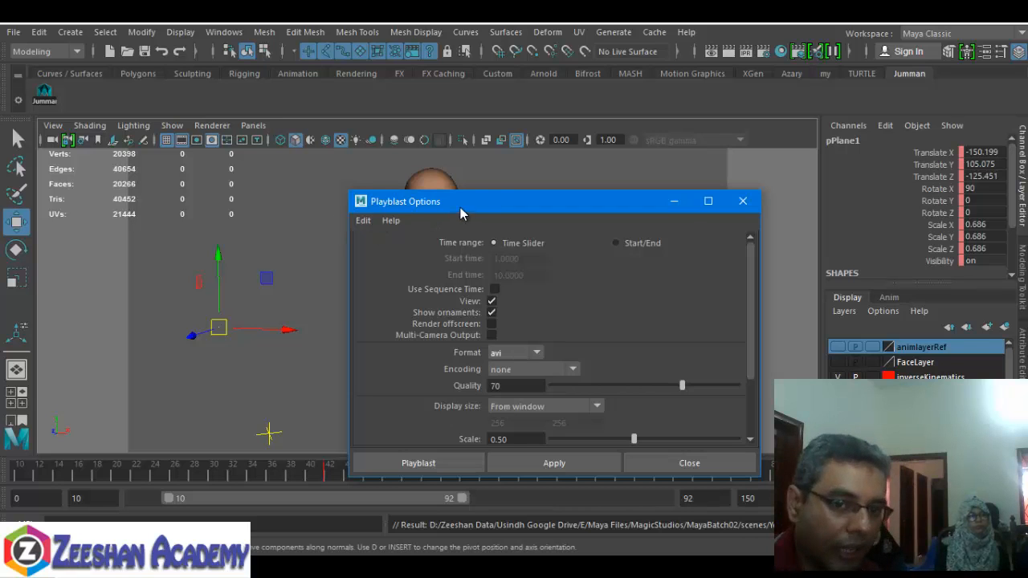
left_click_drag(460, 206, 661, 131)
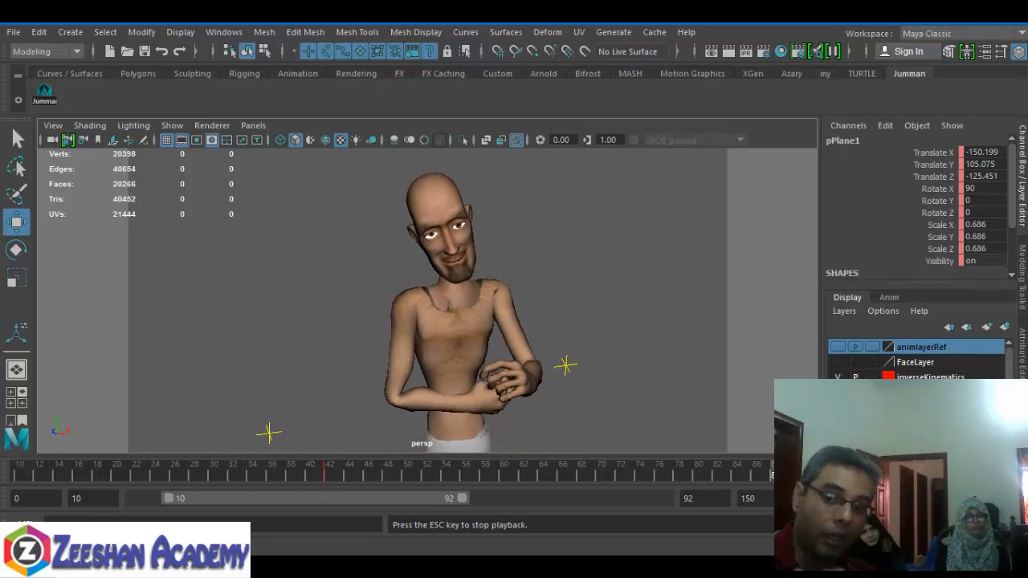
key("Escape")
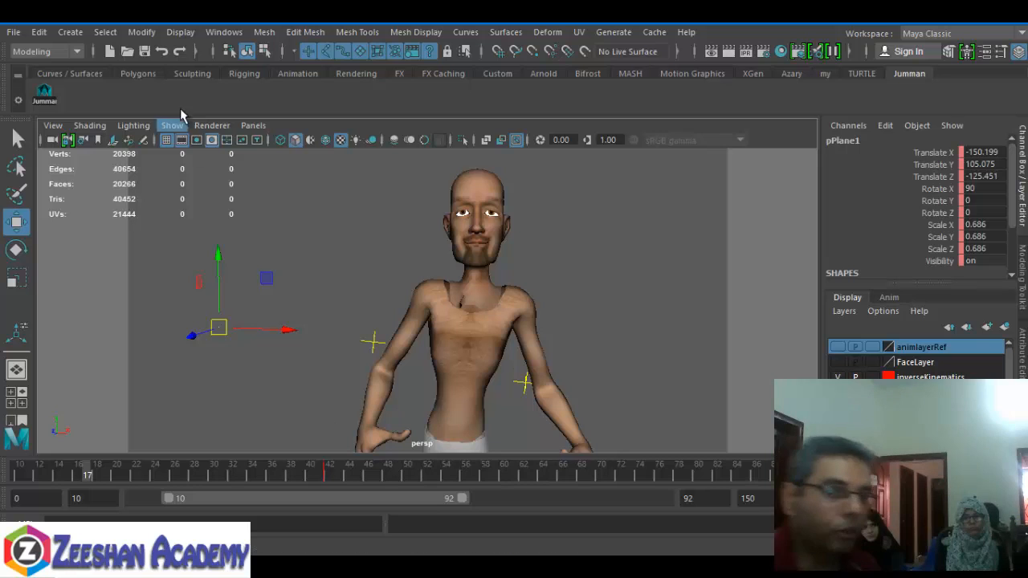
left_click(224, 34)
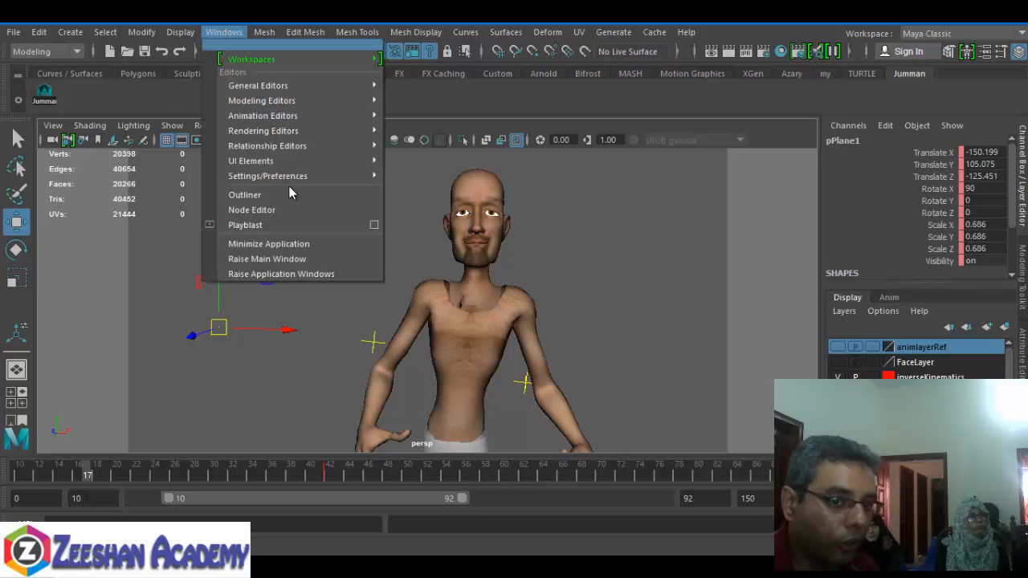
left_click(374, 222)
left_click(363, 220)
left_click(419, 222)
left_click_drag(429, 200, 366, 179)
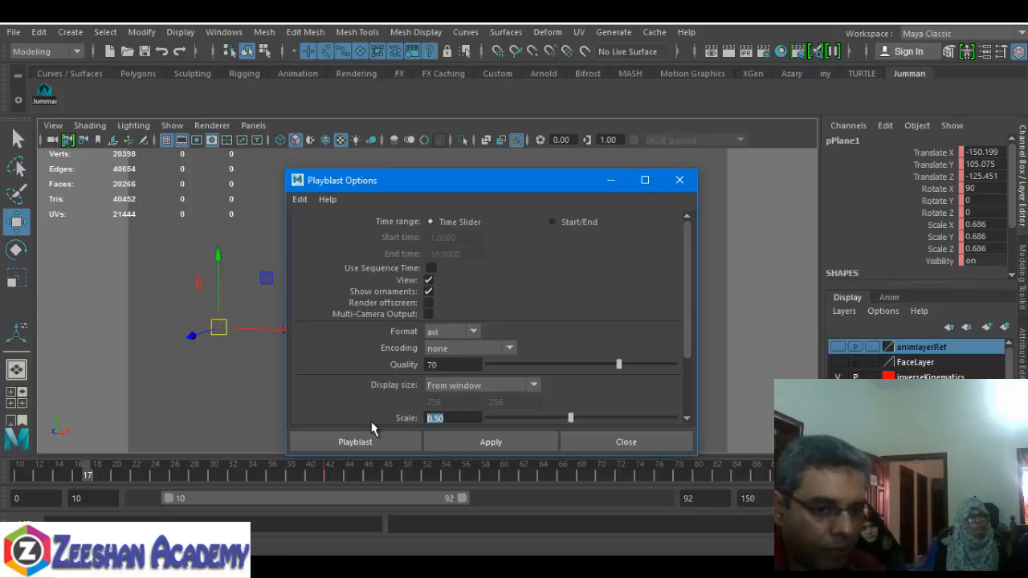
scroll(444, 415, "down", 2)
left_click_drag(411, 176, 763, 175)
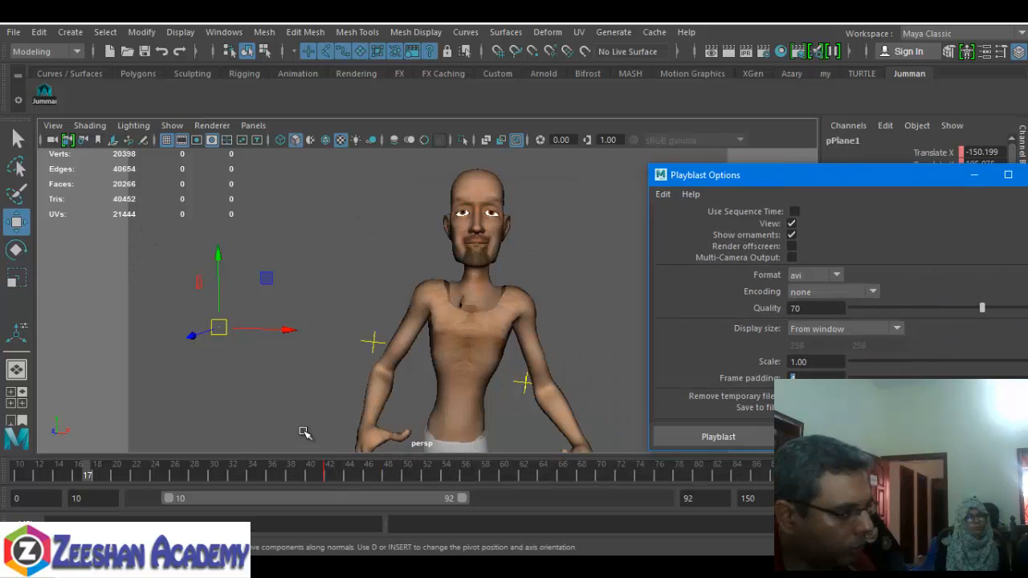
left_click_drag(823, 181, 705, 120)
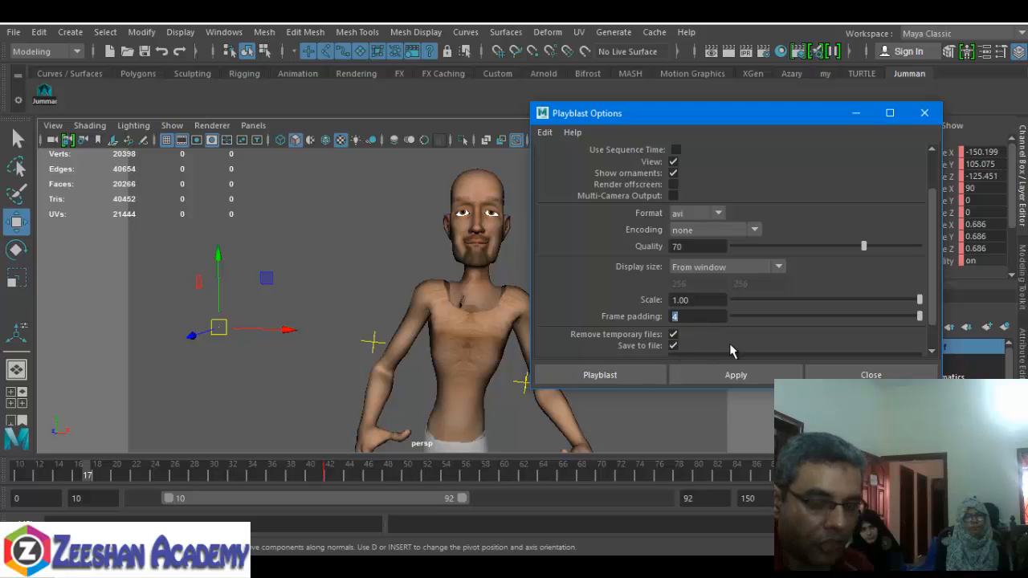
scroll(731, 350, "down", 1)
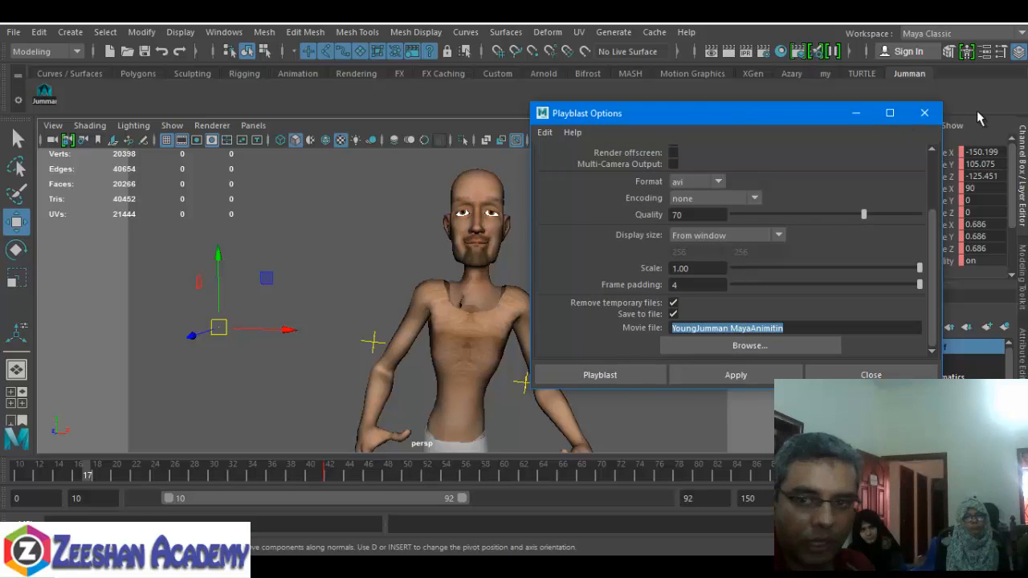
left_click(924, 114)
Set the current project to the MayaBatch02 folder inside MagicStudios
left_click(13, 32)
left_click(48, 455)
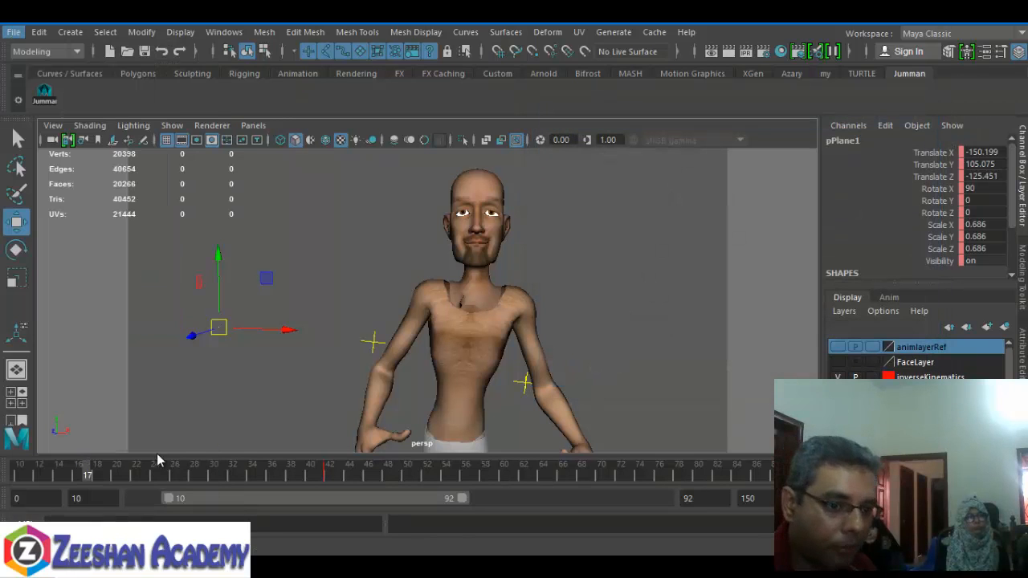
left_click(746, 202)
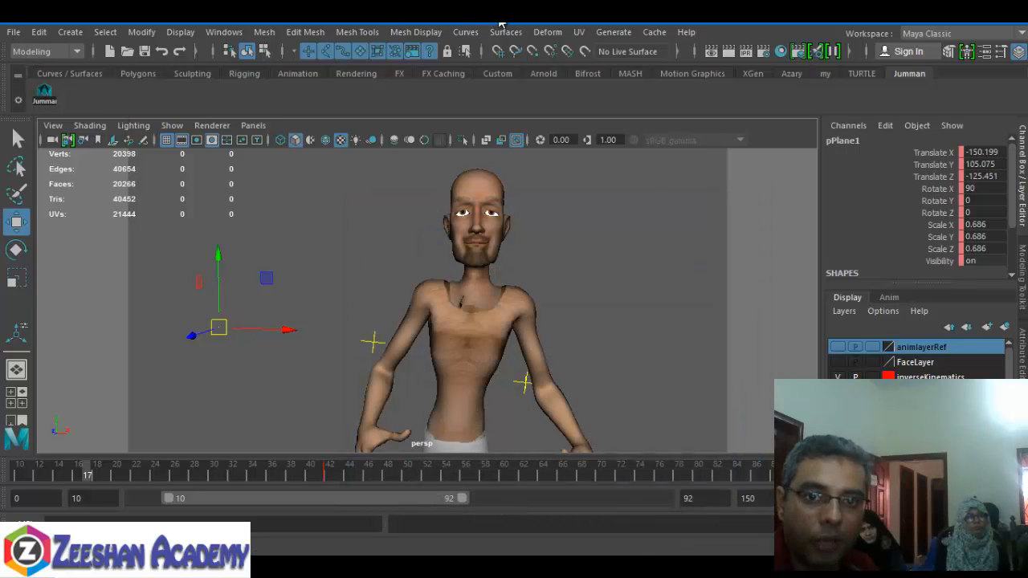
left_click(15, 32)
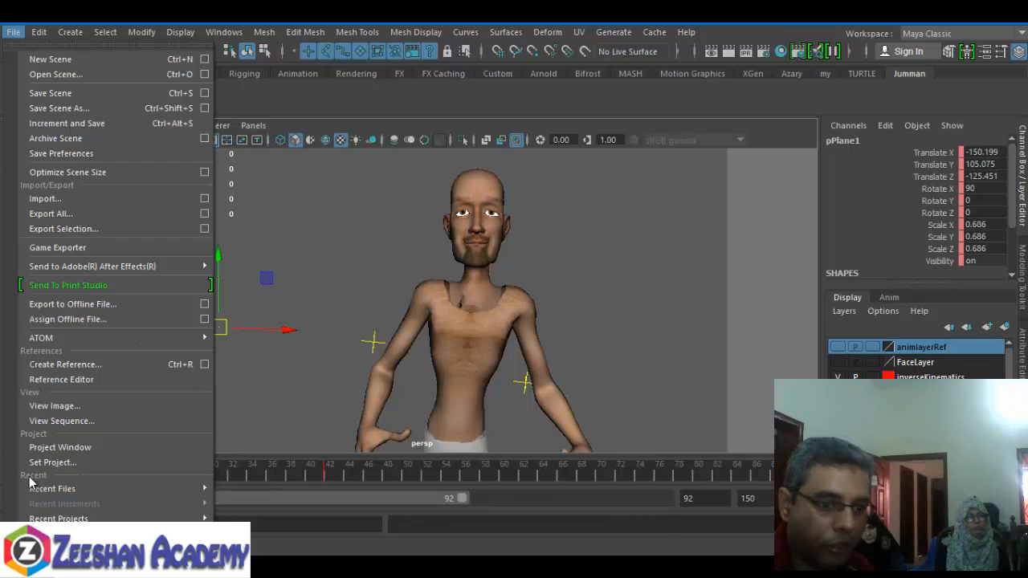
left_click(53, 462)
double_click(193, 166)
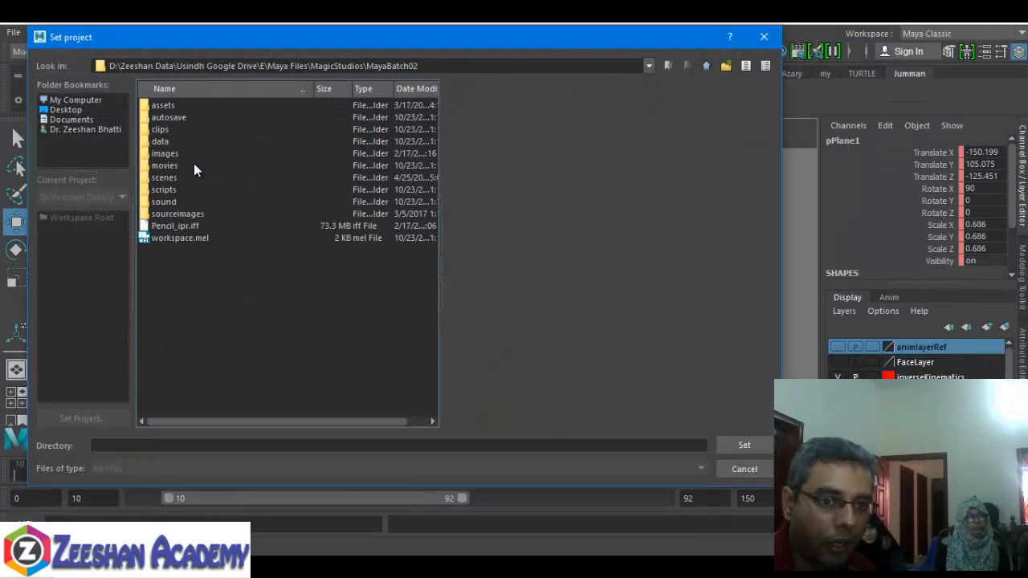
left_click(744, 444)
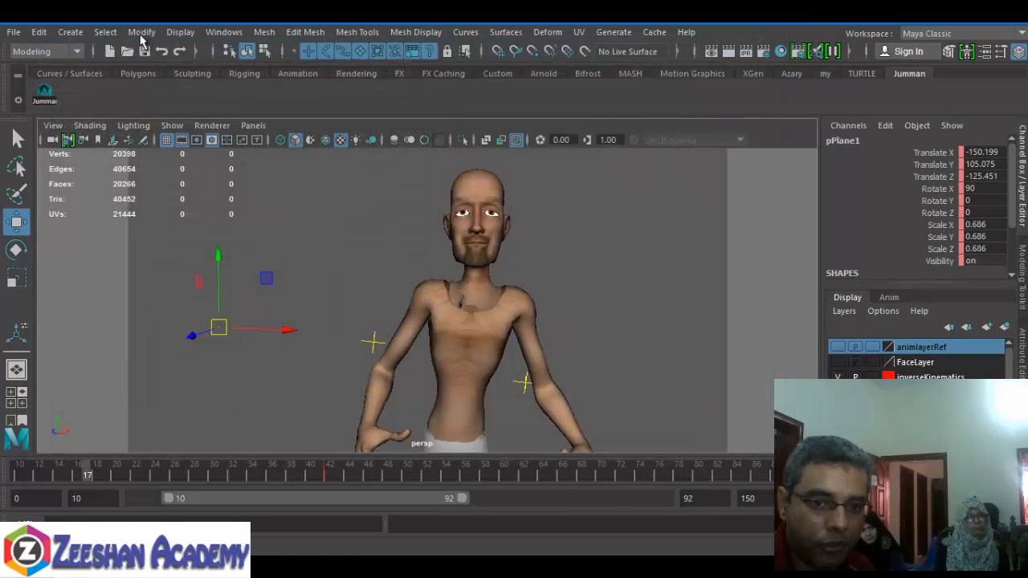
Create an avi playblast at scale 1.00, saved to file as YoungJumman MayaAnimitin
left_click(14, 32)
left_click(224, 32)
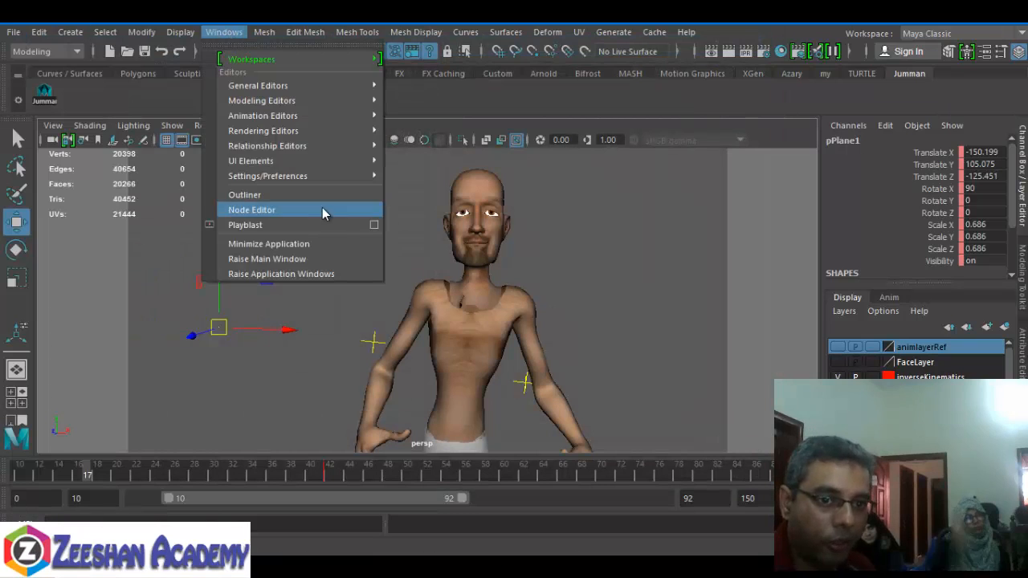
left_click(372, 226)
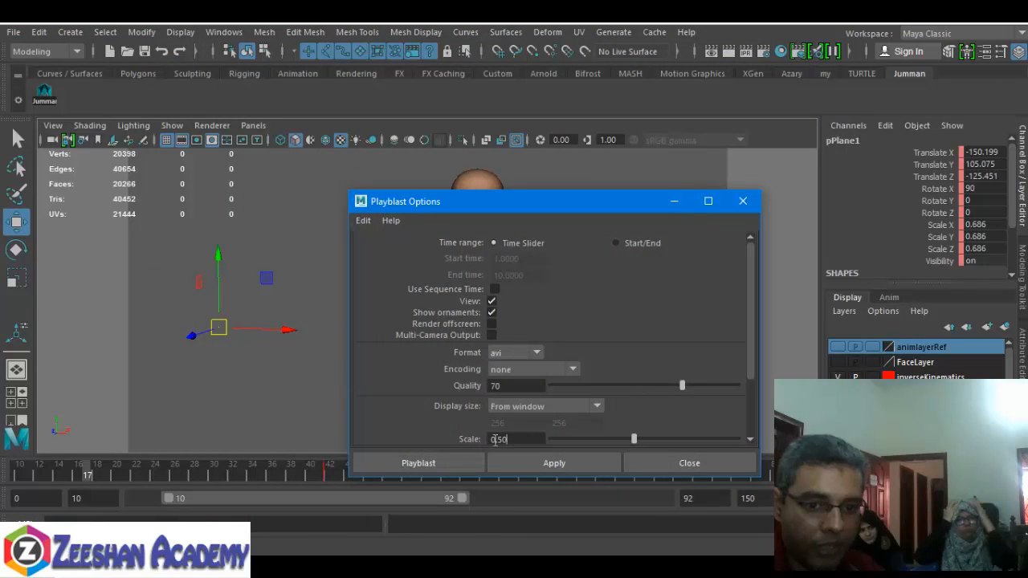
type("1")
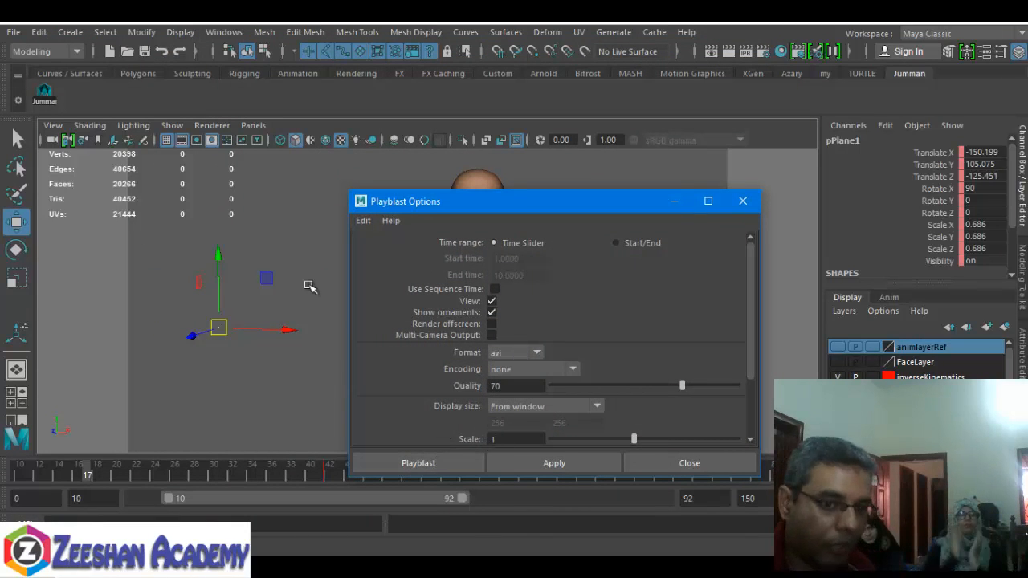
left_click_drag(423, 202, 641, 169)
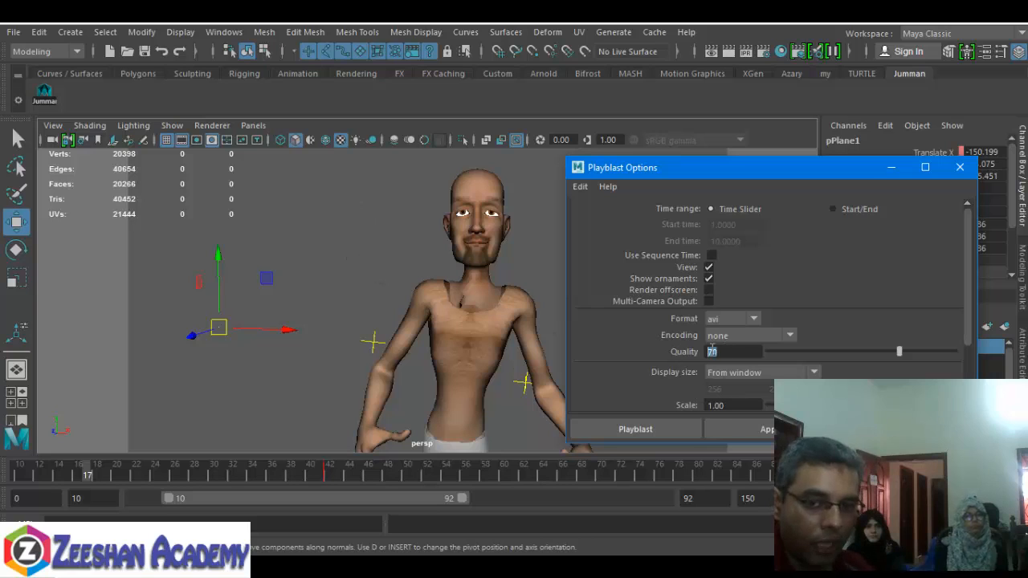
left_click(783, 155)
left_click_drag(786, 158, 803, 57)
left_click(708, 351)
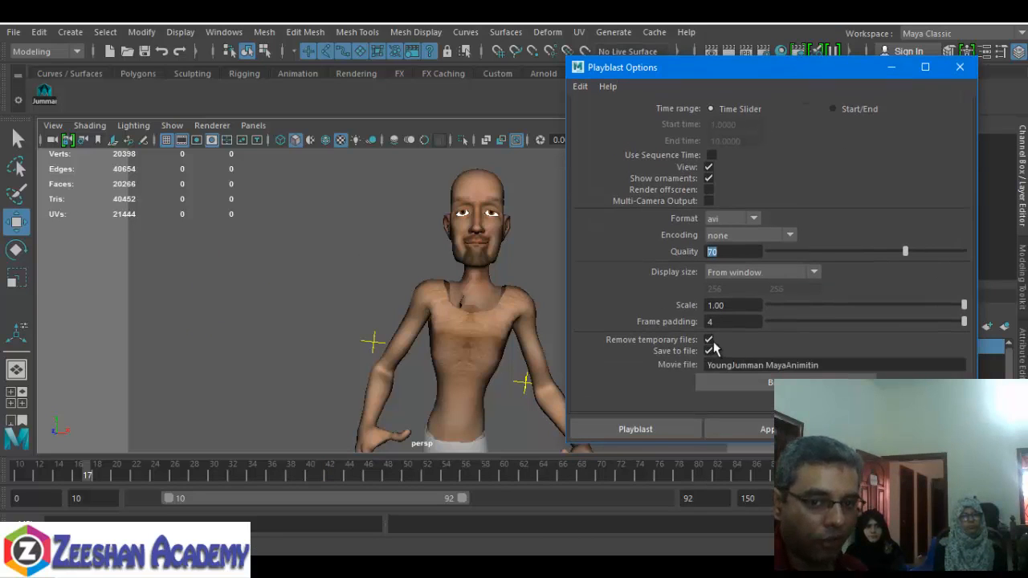
left_click(634, 430)
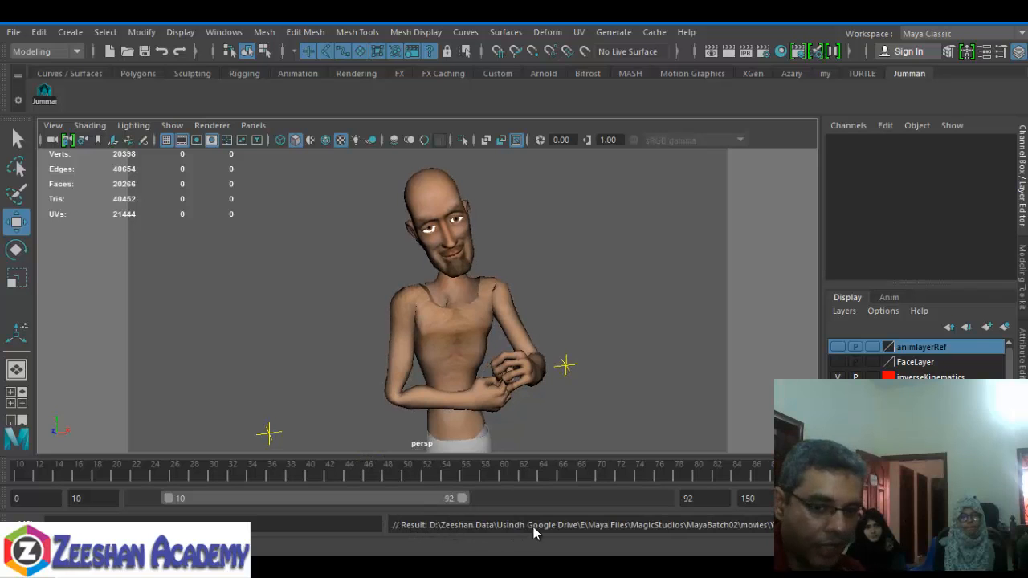
Switch to File Explorer and open the movies folder of the MayaBatch02 project
left_click(240, 567)
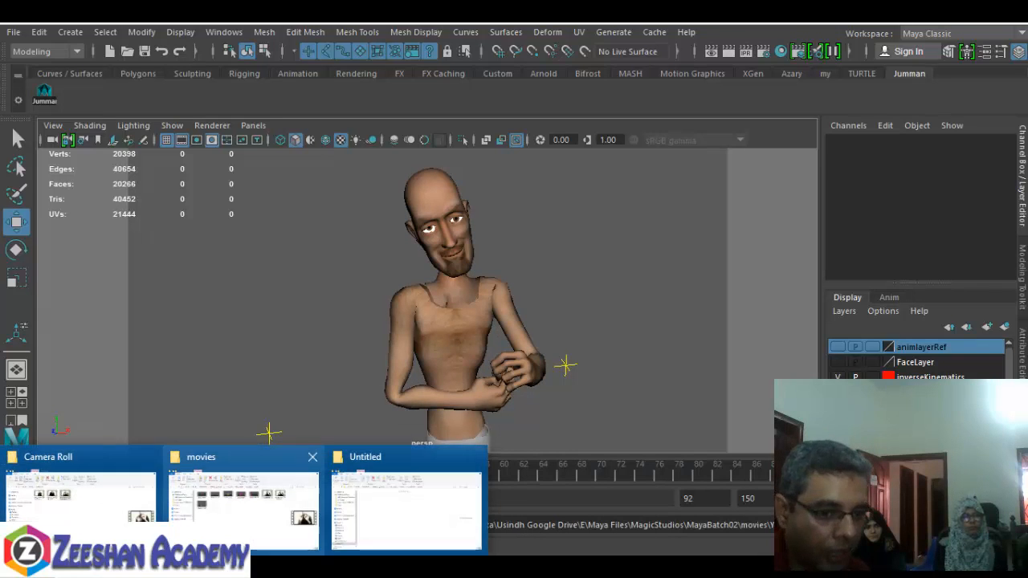
left_click(247, 512)
left_click(512, 125)
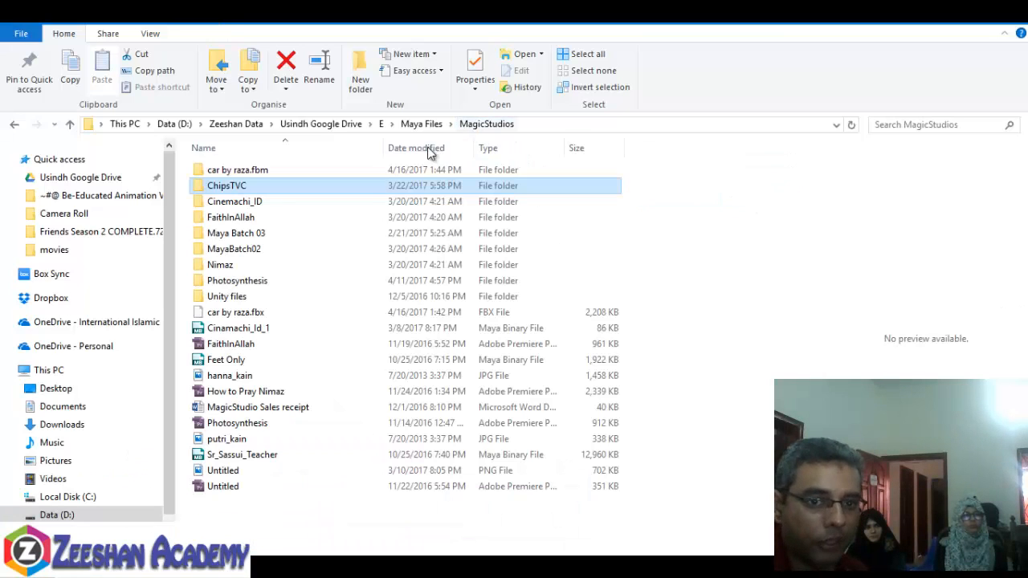
left_click(251, 250)
double_click(251, 249)
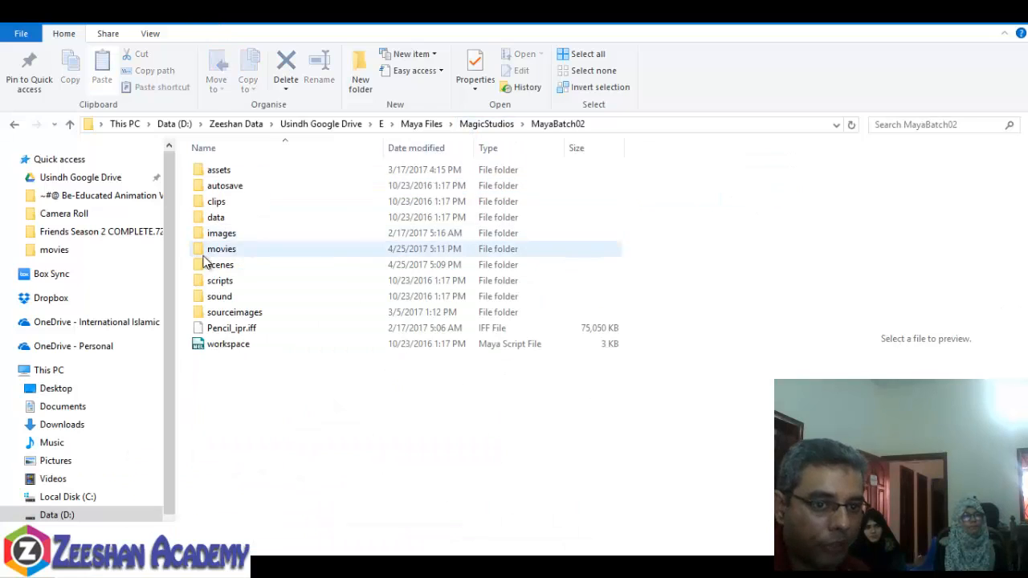
double_click(235, 202)
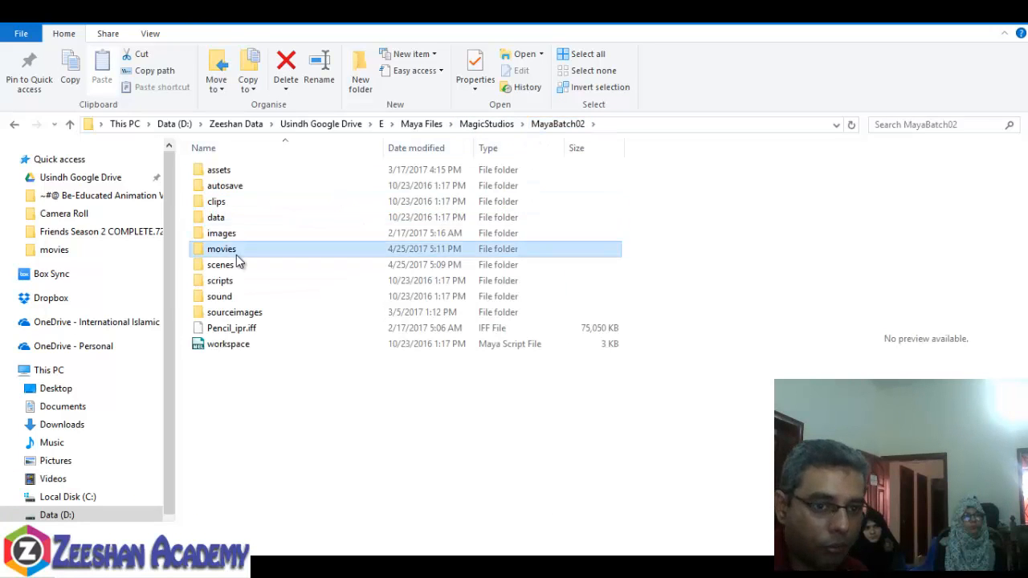
double_click(241, 243)
Open the YoungJumman MayaAnimitin movie and replay it to review the animation
double_click(261, 191)
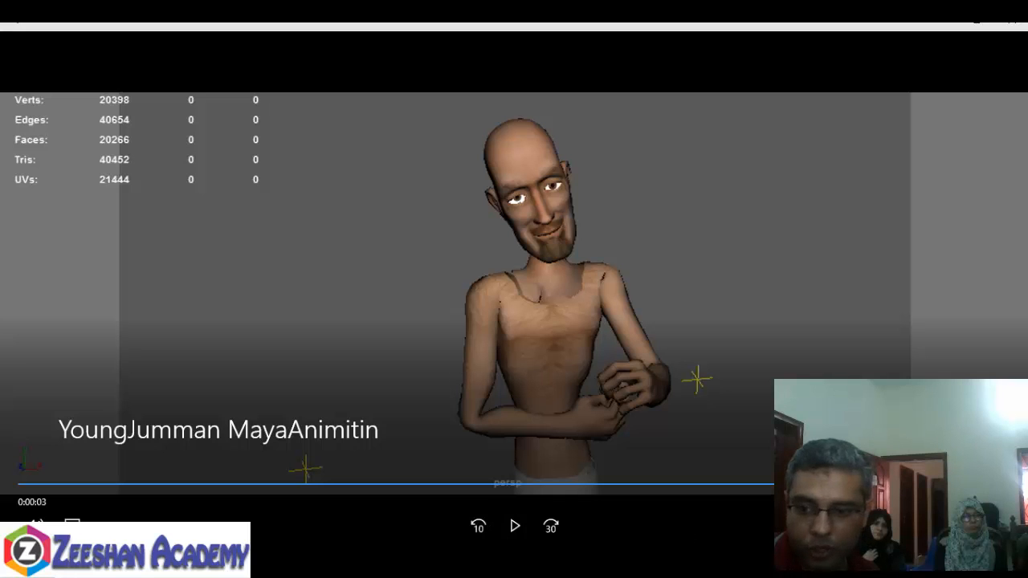
left_click(515, 527)
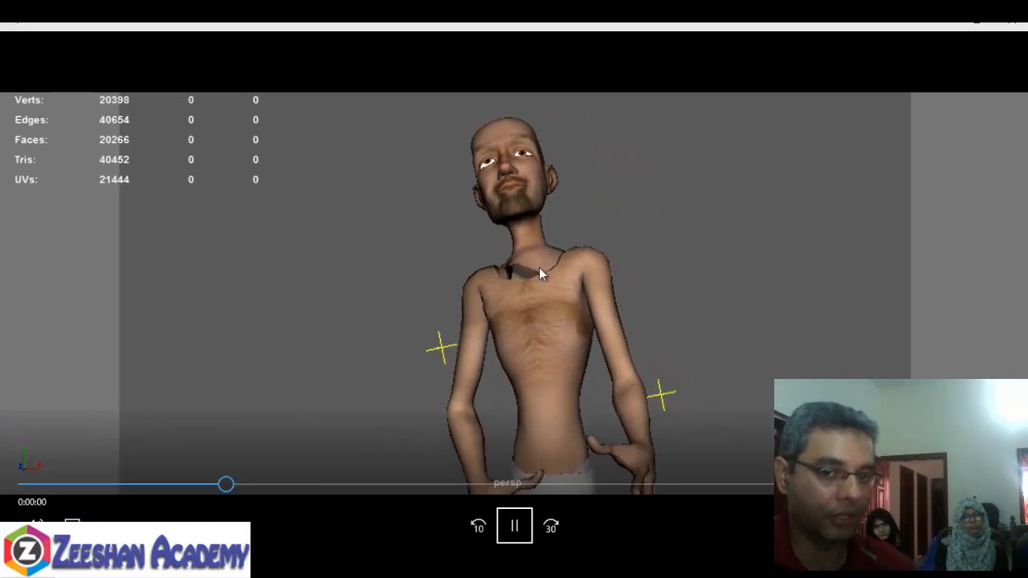
left_click(515, 526)
Switch back to Maya and show NURBS curves in the perspective view
left_click(575, 567)
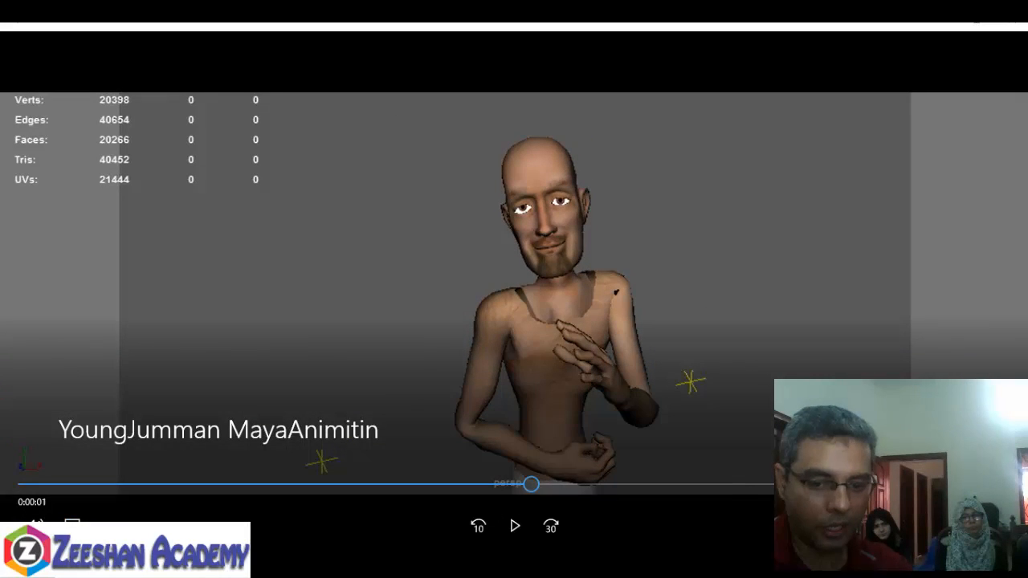
left_click(491, 505)
left_click(172, 125)
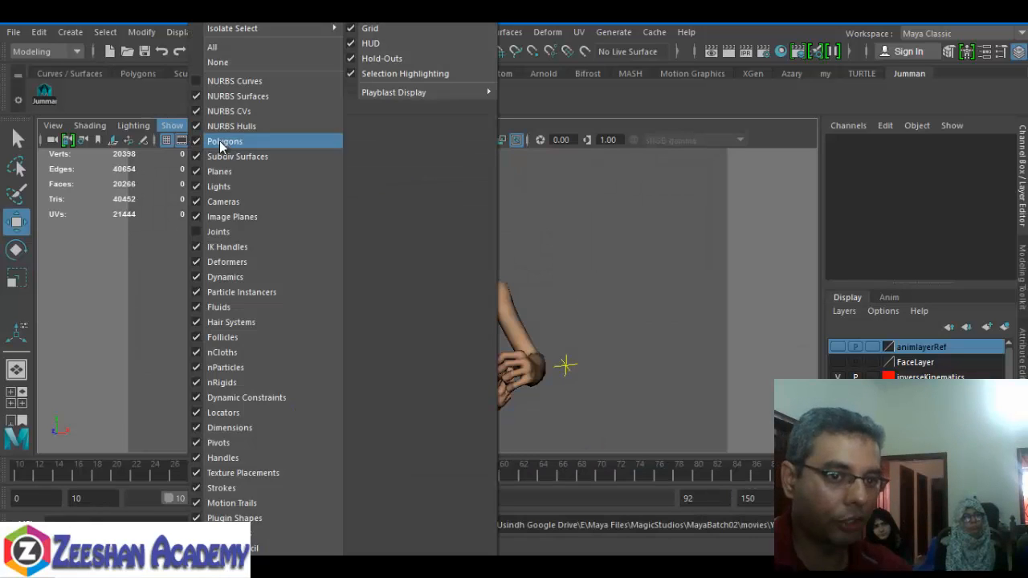
left_click(234, 82)
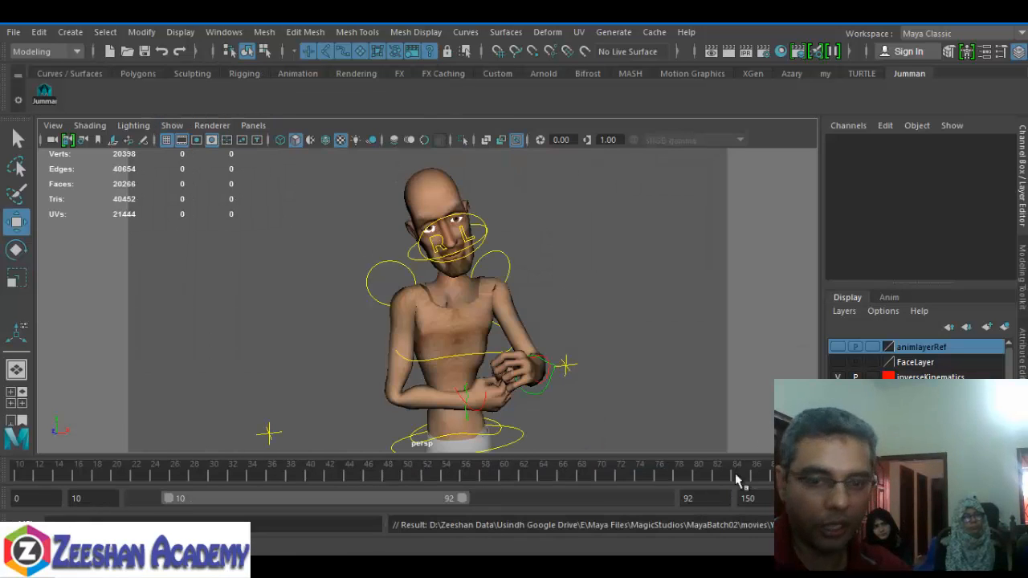
At frame 52, rotate the control curve just below the character's chin and key its rotation
left_click_drag(737, 480, 428, 498)
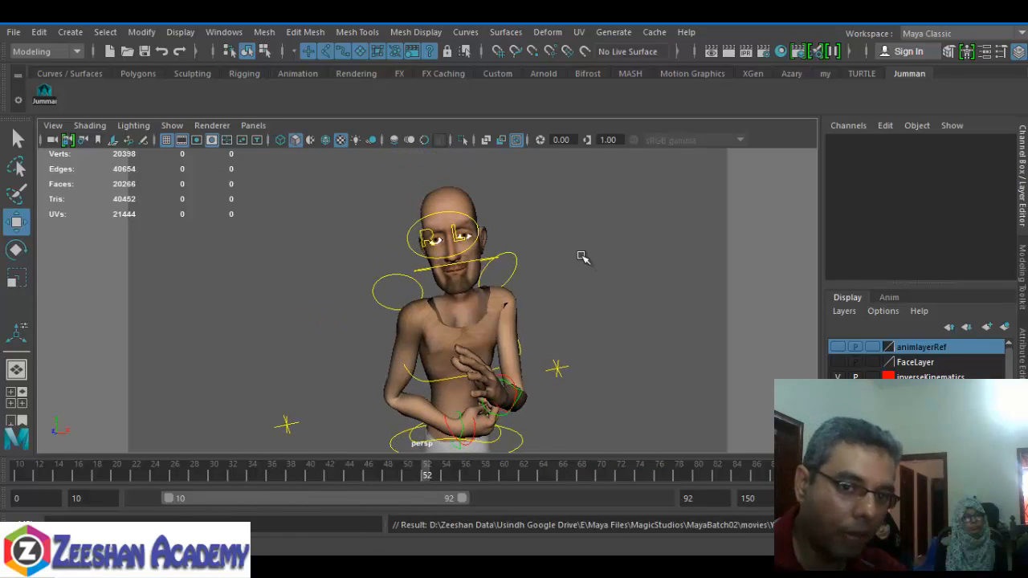
left_click(482, 257)
key("e")
left_click_drag(479, 263, 489, 295)
key("shift+e")
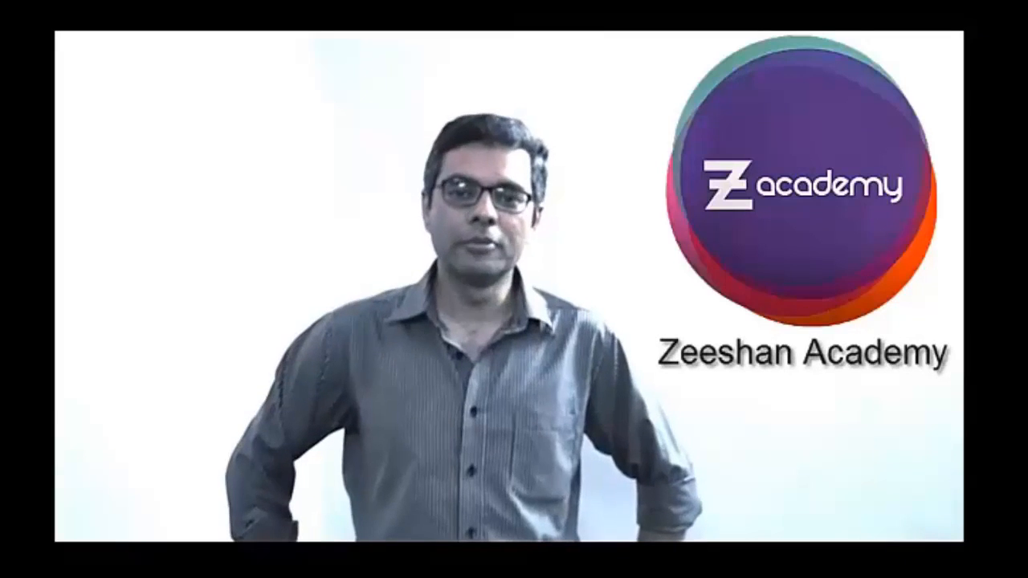